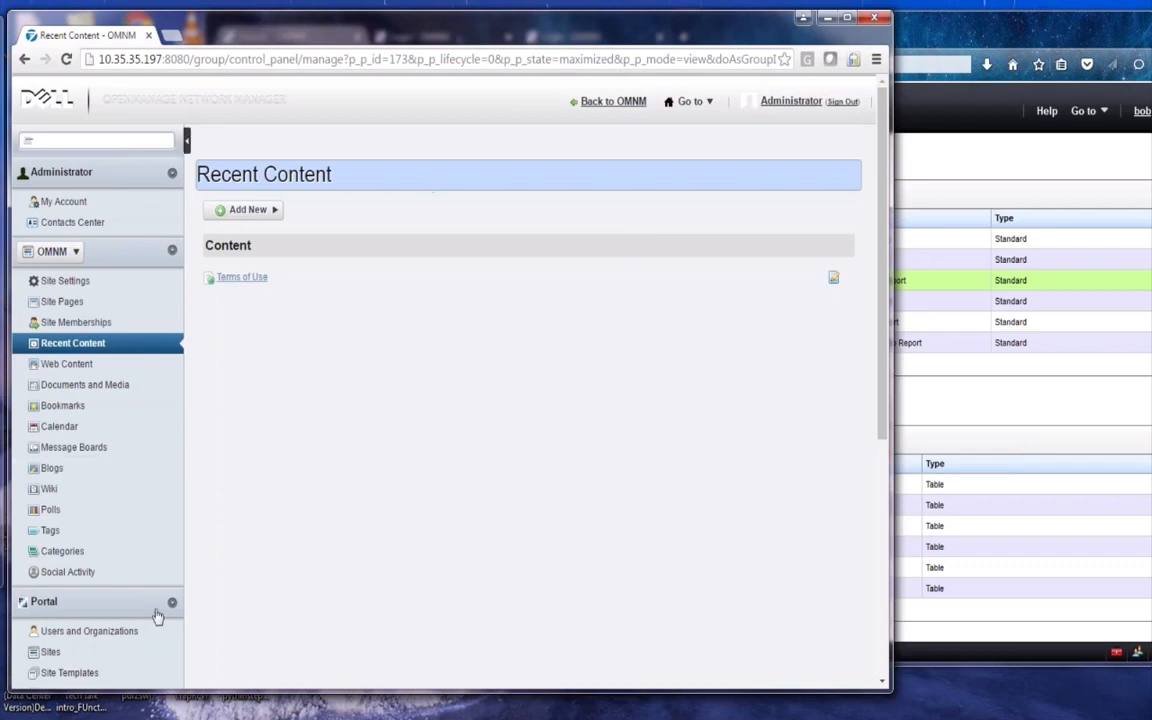
Open Users and Organizations under Portal to list the two organizations and four unaffiliated users
{"action": "left_click", "coordinate": [125, 632]}
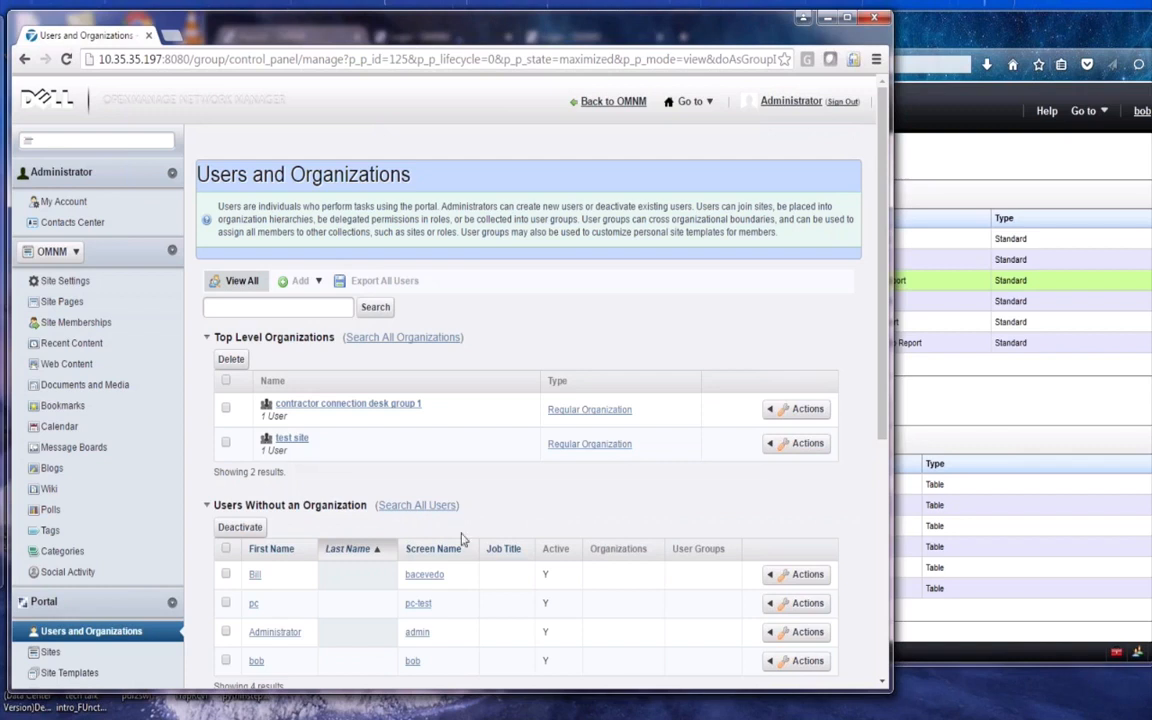
Open the bottom user's Roles section and view available roles, confirming TestRole is his only regular role
{"action": "left_click", "coordinate": [258, 663]}
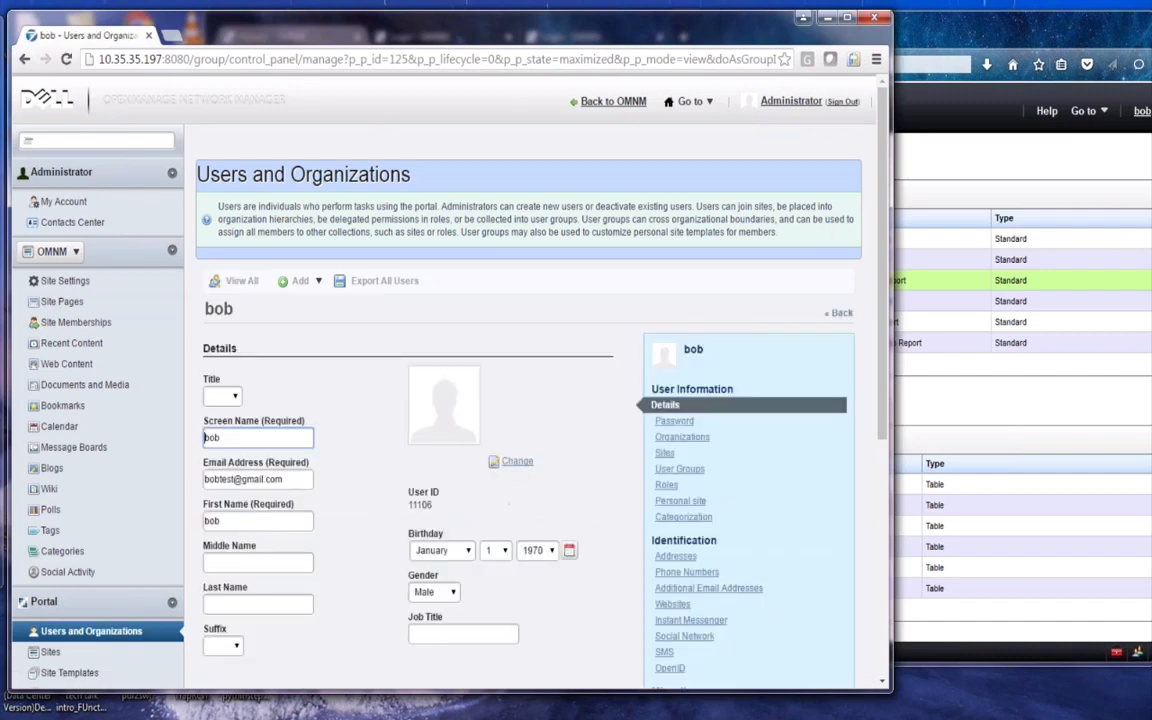
{"action": "left_click", "coordinate": [665, 487]}
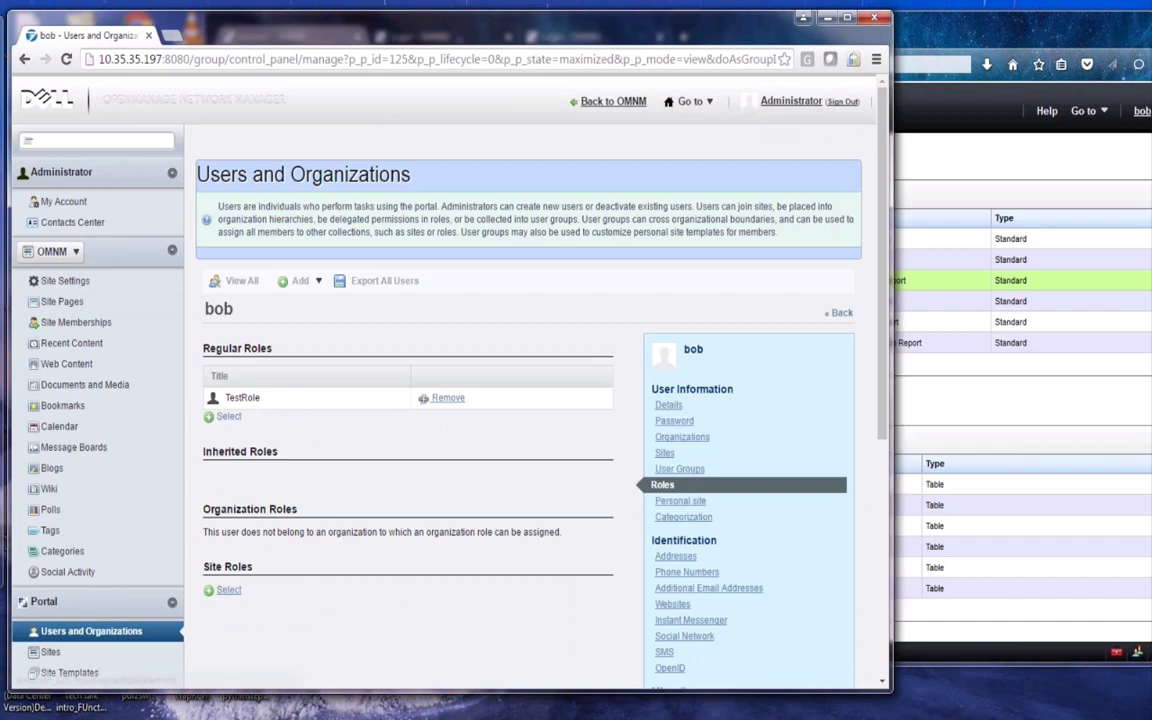
{"action": "left_click", "coordinate": [226, 416]}
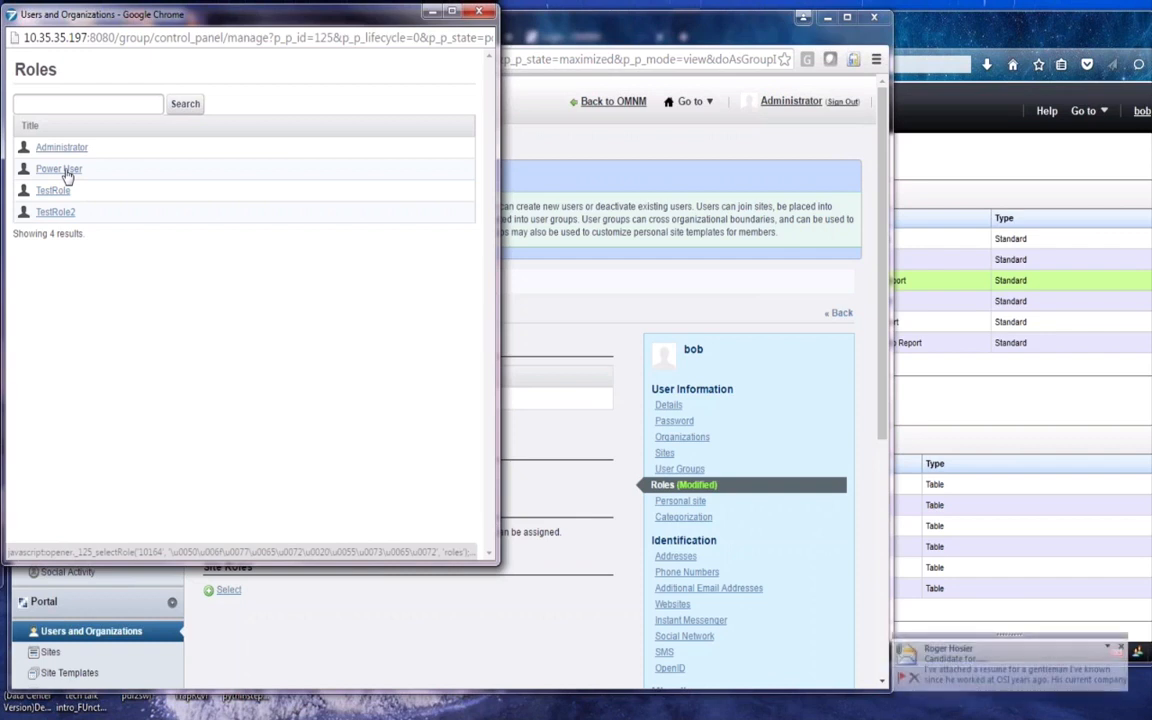
{"action": "left_click", "coordinate": [600, 298]}
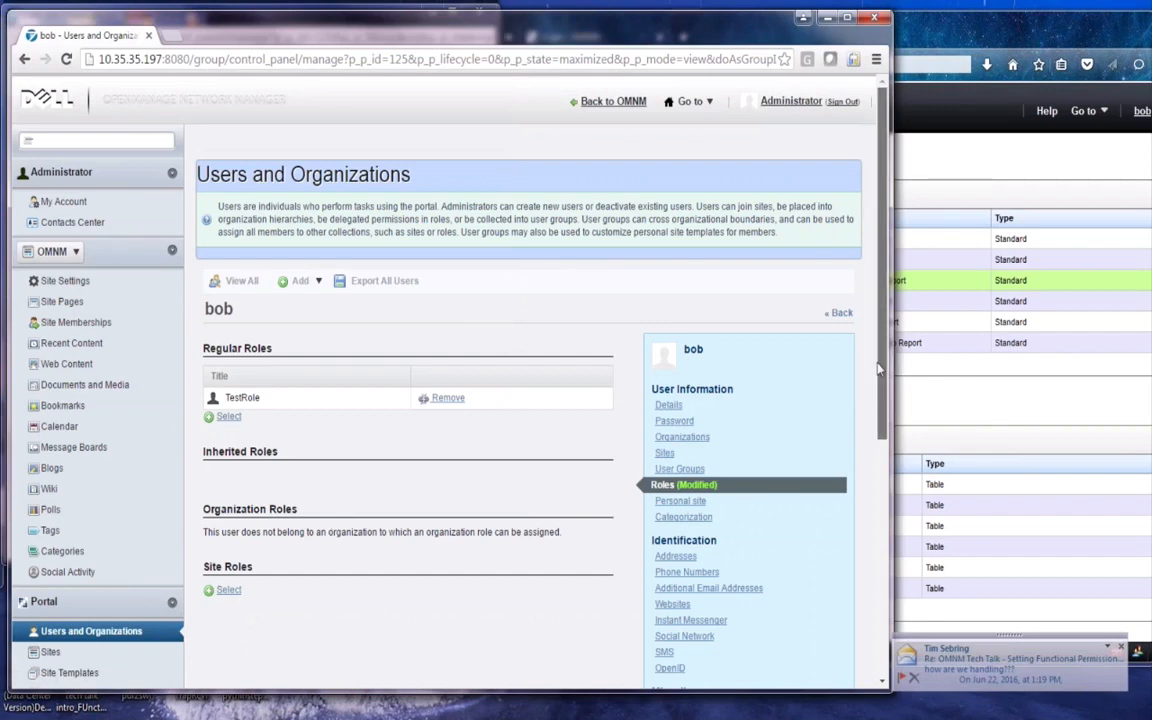
Scroll the user page and bring the Reports - OMNM window to the front
{"action": "scroll", "coordinate": [853, 526], "scroll_direction": "down", "scroll_amount": 3}
{"action": "scroll", "coordinate": [853, 526], "scroll_direction": "down", "scroll_amount": 2}
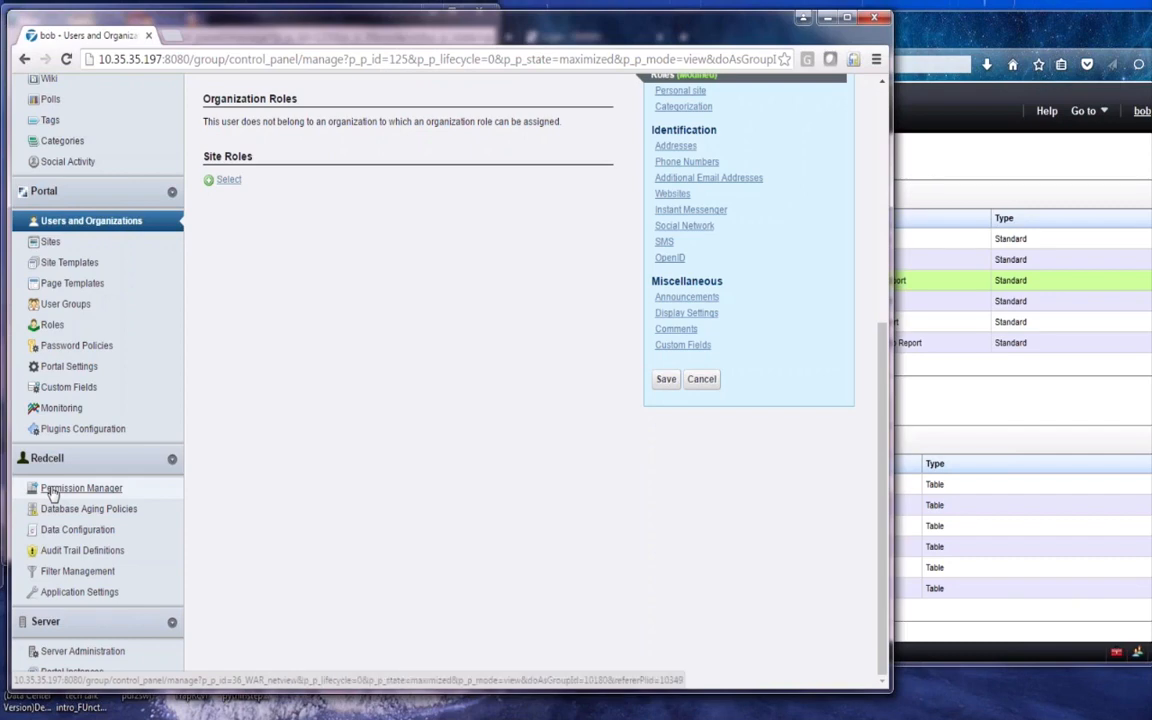
{"action": "left_click", "coordinate": [972, 147]}
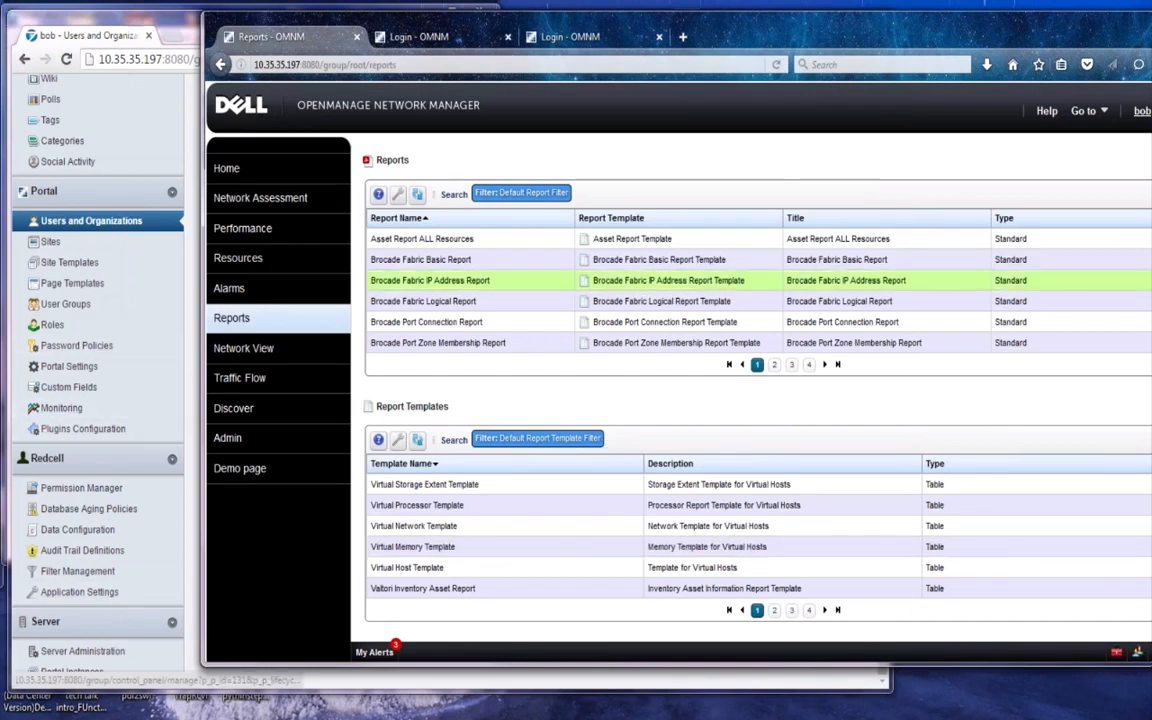
{"action": "left_click", "coordinate": [176, 378]}
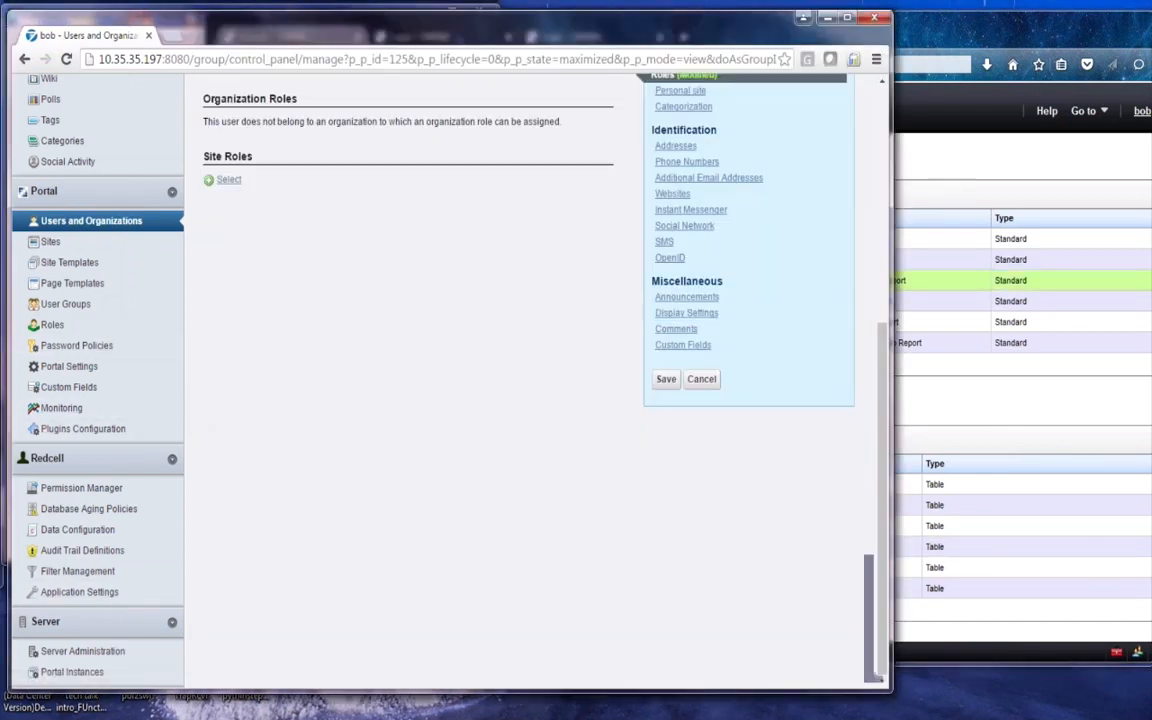
{"action": "scroll", "coordinate": [868, 306], "scroll_direction": "up", "scroll_amount": 2}
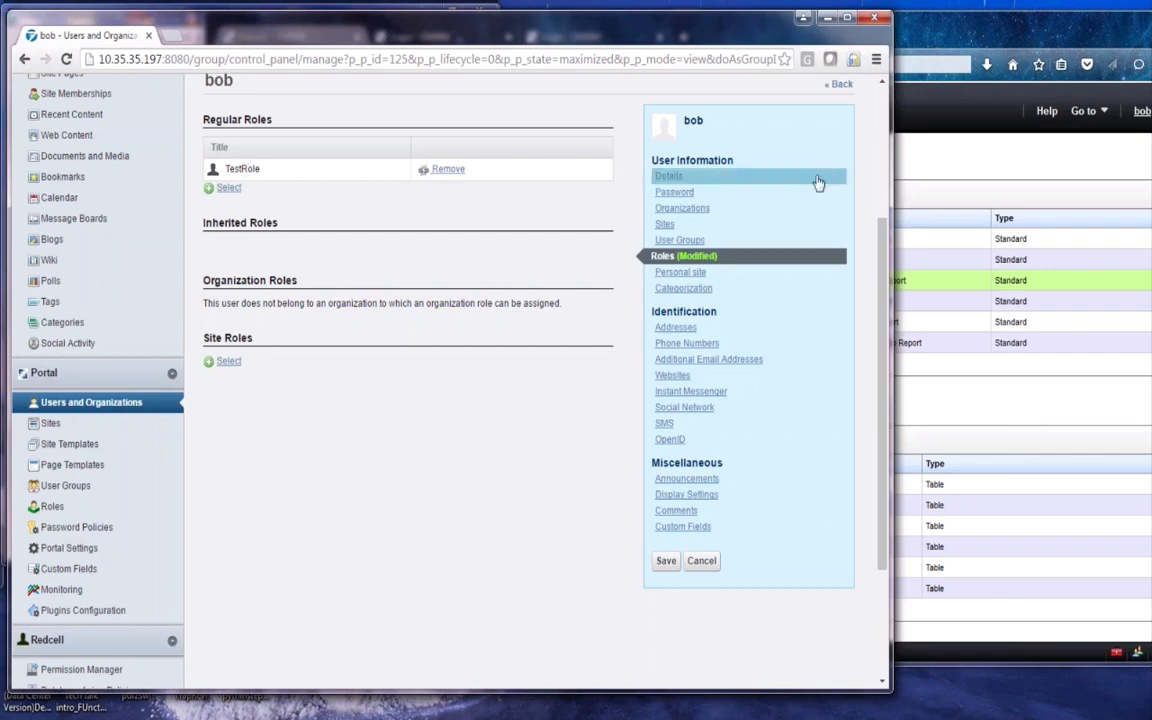
{"action": "left_click", "coordinate": [957, 162]}
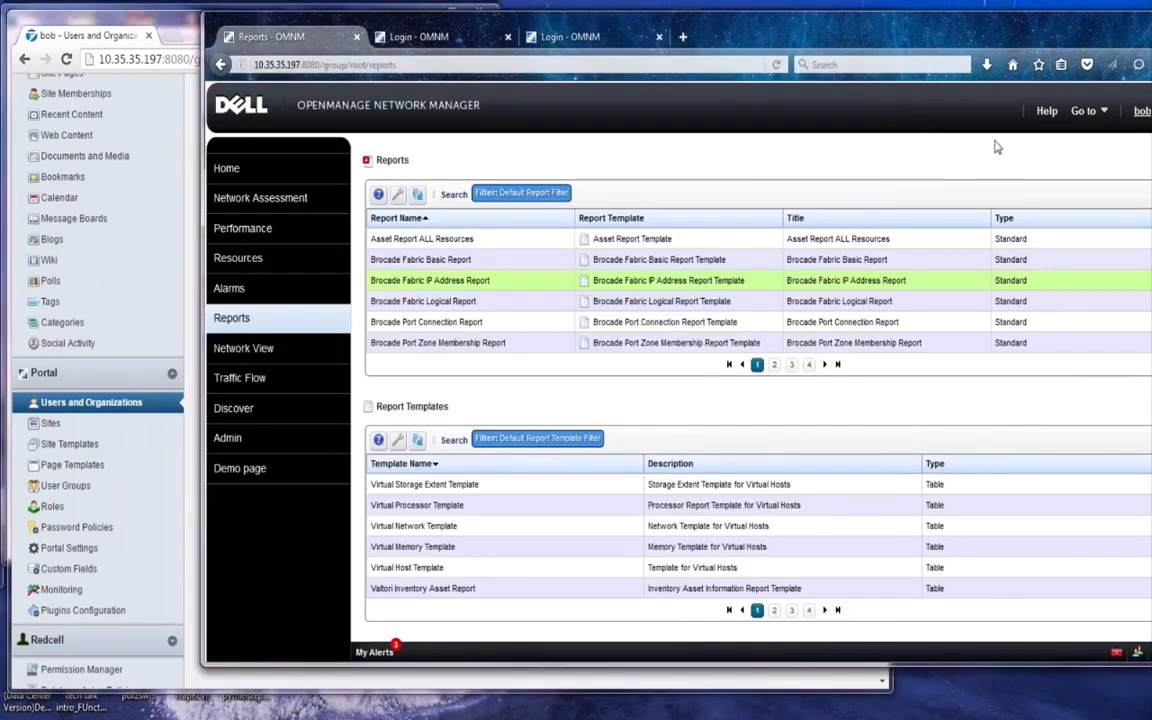
Check that Brocade Fabric IP Address Report's context menu offers only execute and share, not delete
{"action": "left_click_drag", "start_coordinate": [1016, 49], "coordinate": [970, 52]}
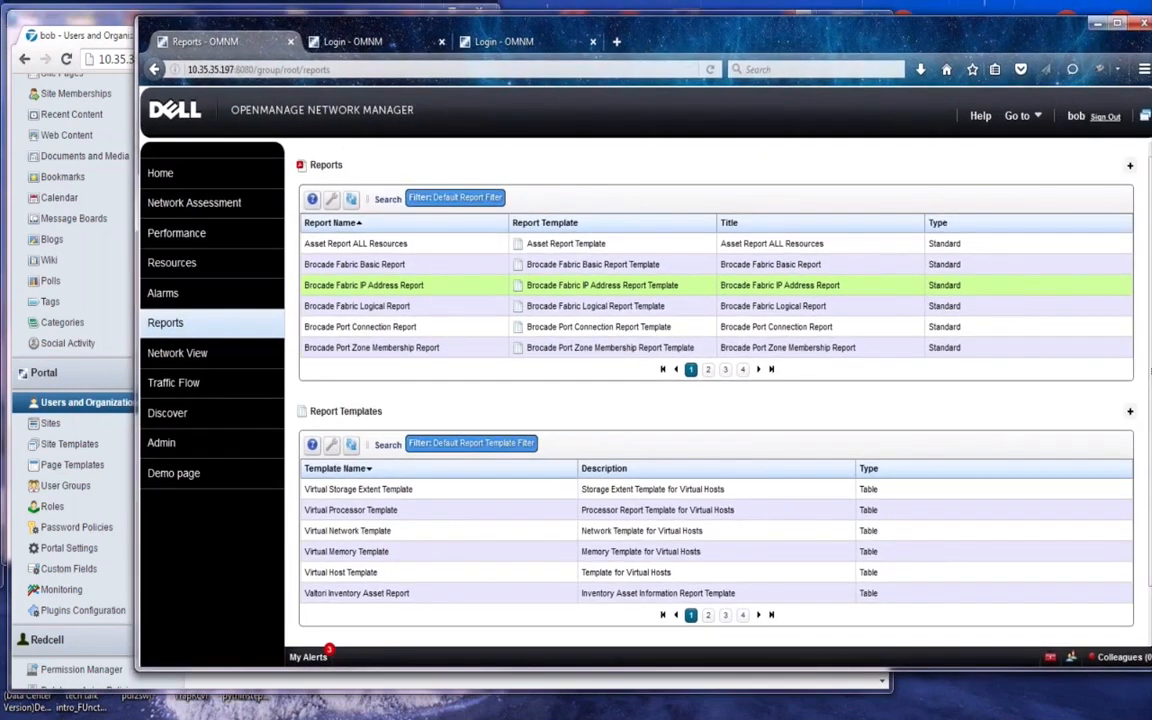
{"action": "right_click", "coordinate": [609, 284]}
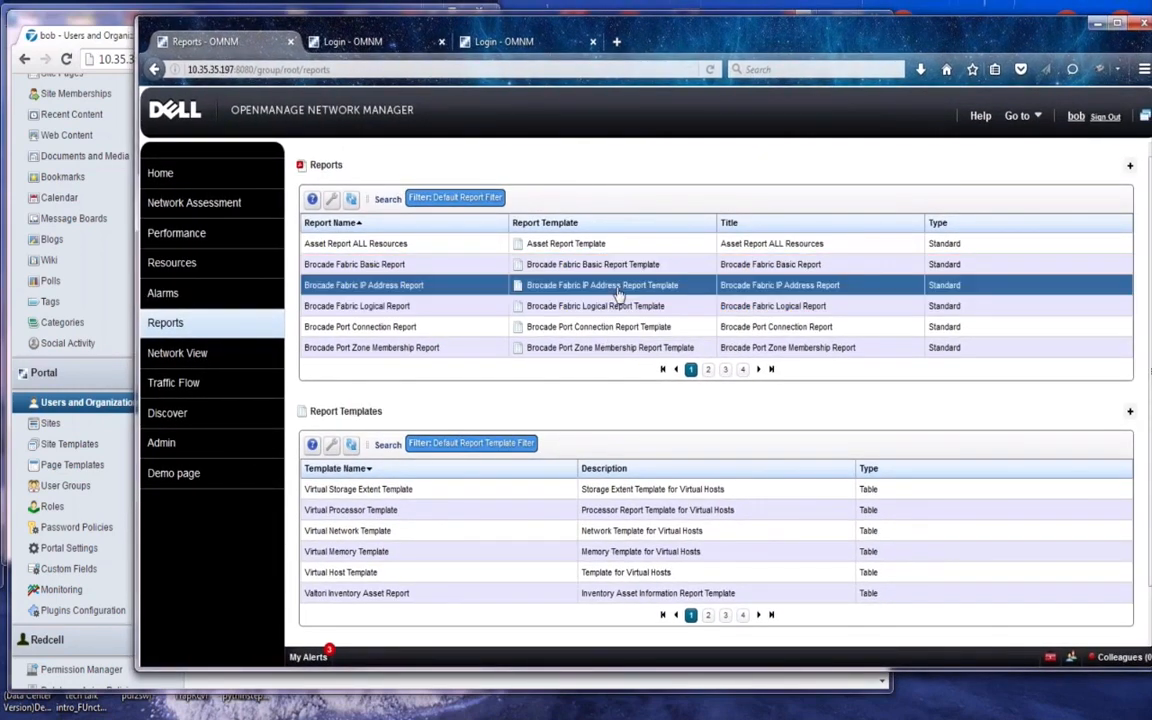
{"action": "right_click", "coordinate": [618, 290]}
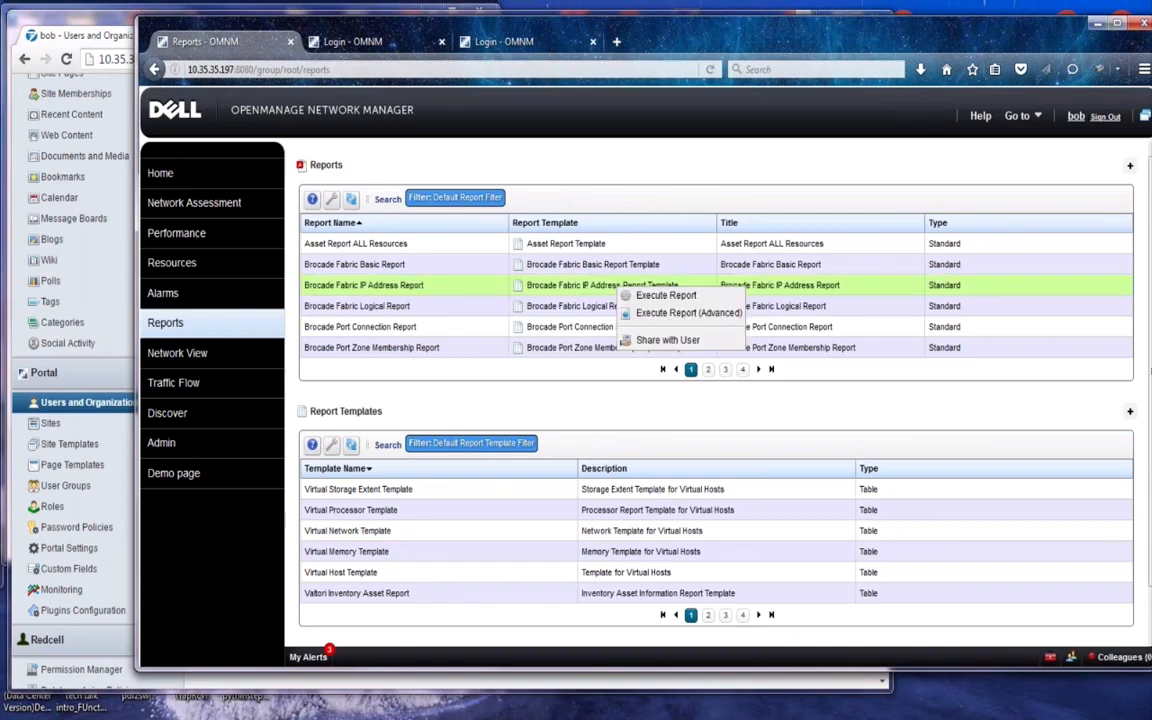
{"action": "left_click", "coordinate": [618, 290]}
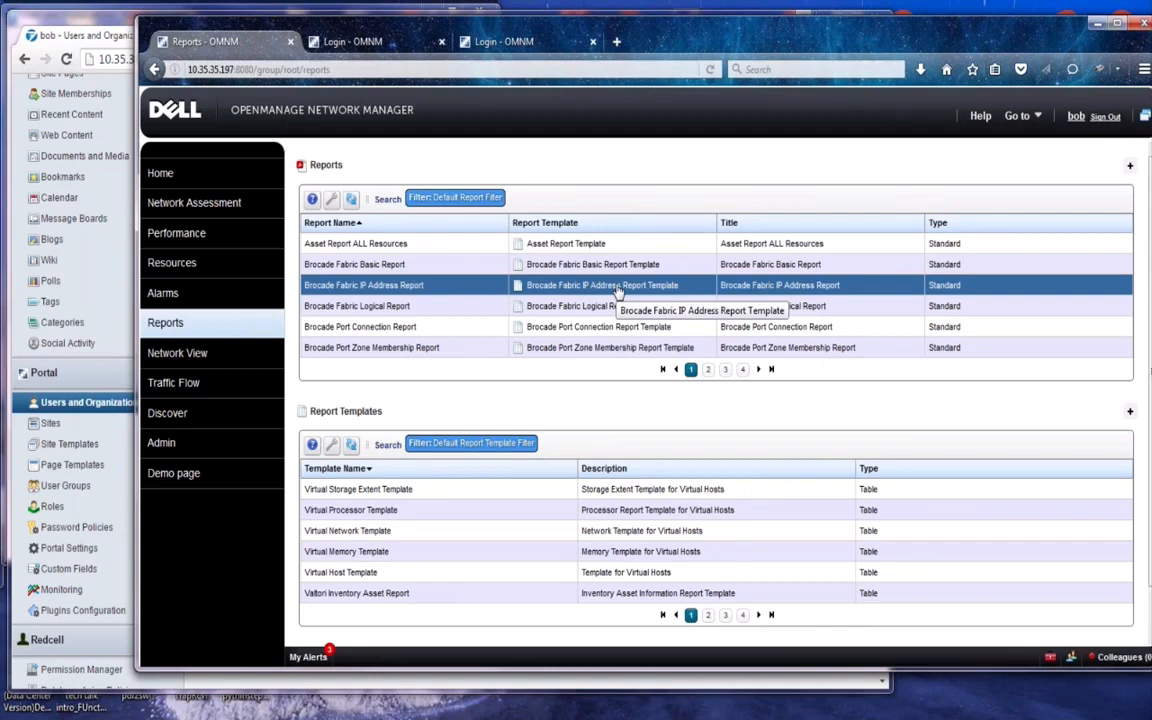
{"action": "right_click", "coordinate": [618, 288]}
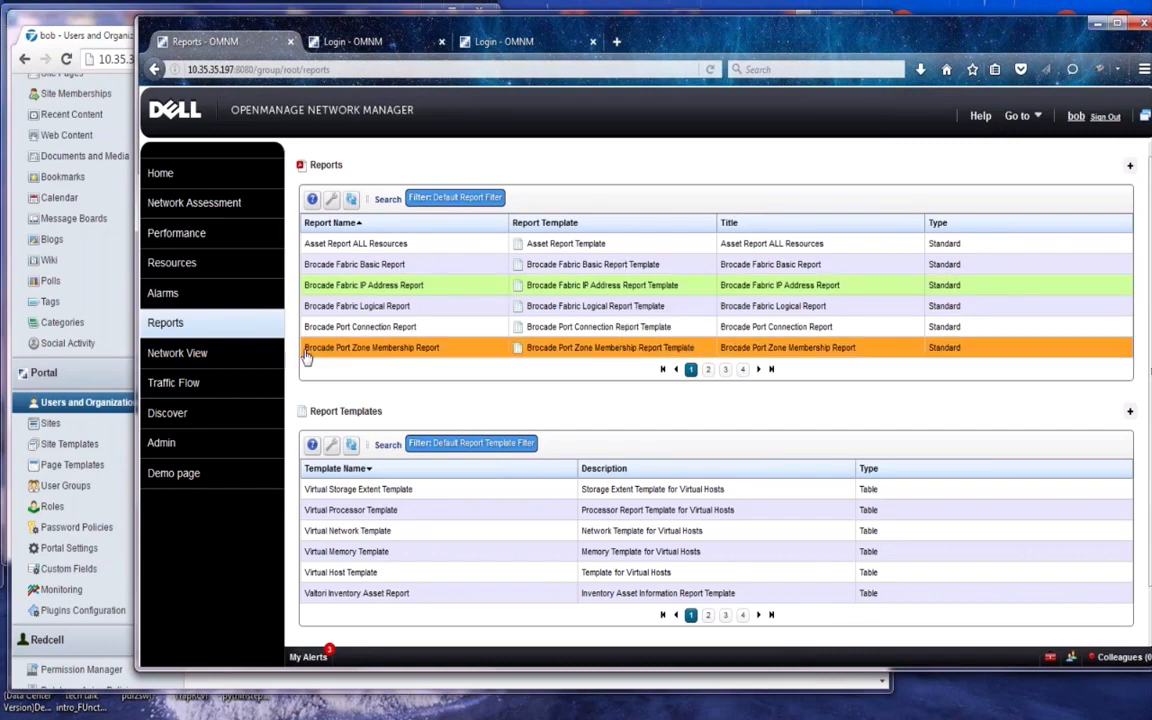
{"action": "left_click", "coordinate": [115, 373]}
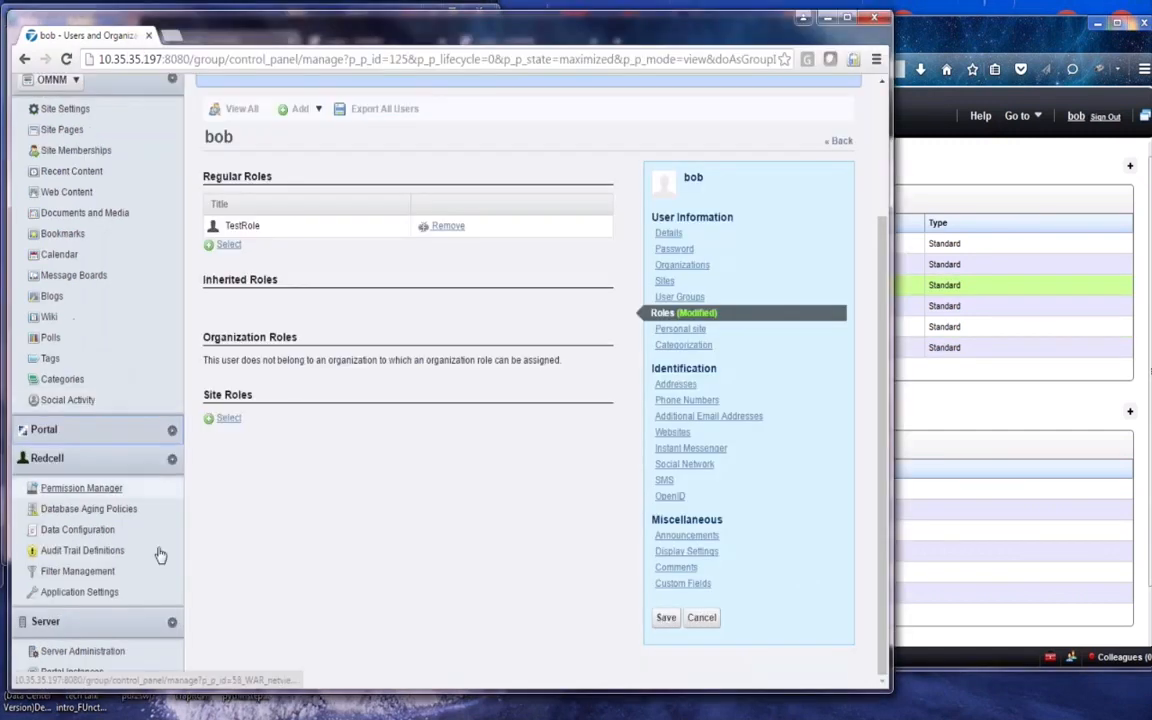
Open Permission Manager, edit the User role, and page through its permissions
{"action": "left_click", "coordinate": [69, 488]}
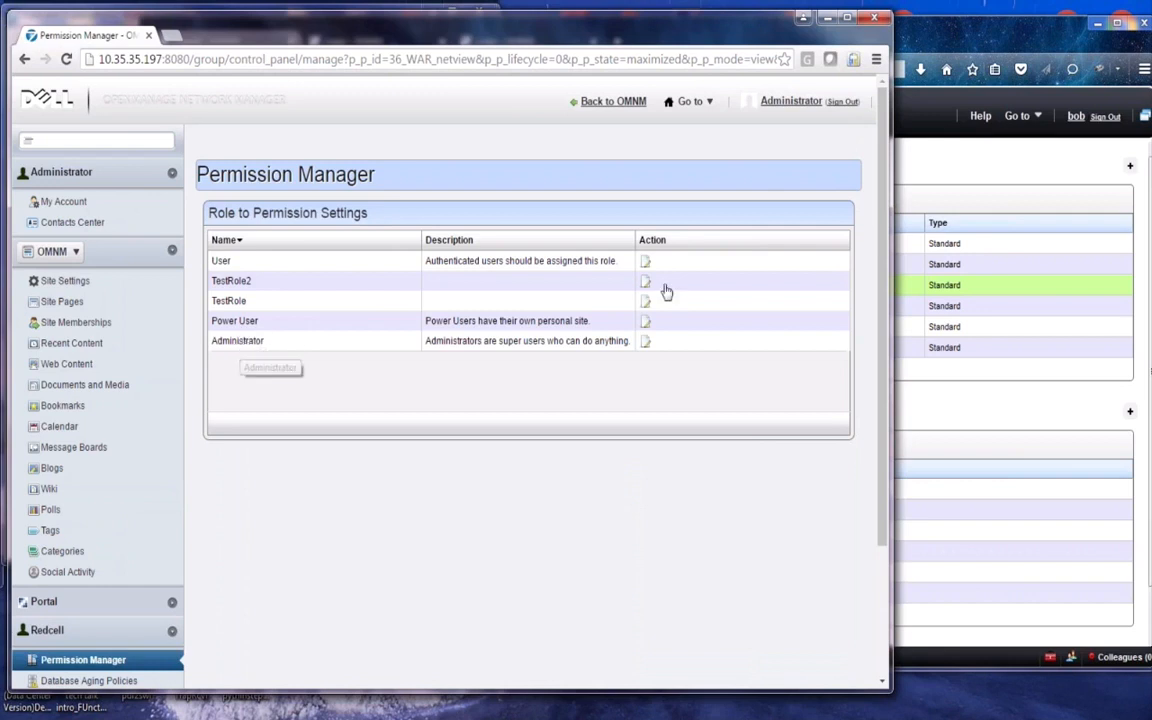
{"action": "left_click", "coordinate": [645, 261]}
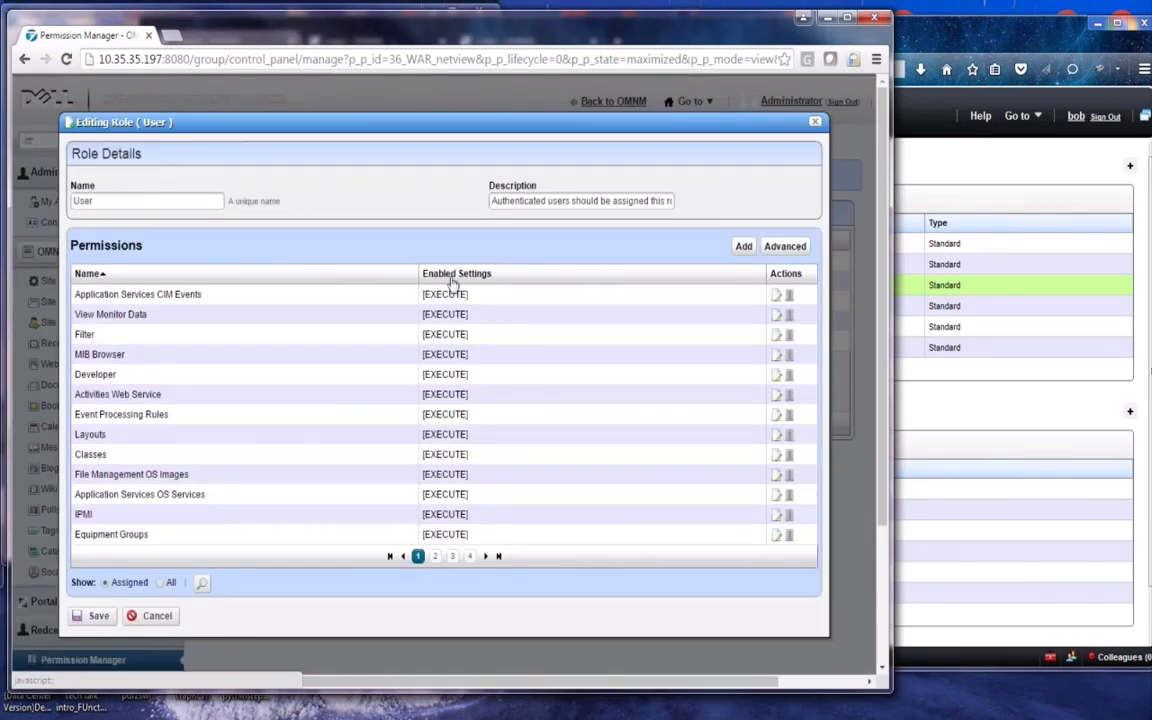
{"action": "left_click", "coordinate": [452, 556]}
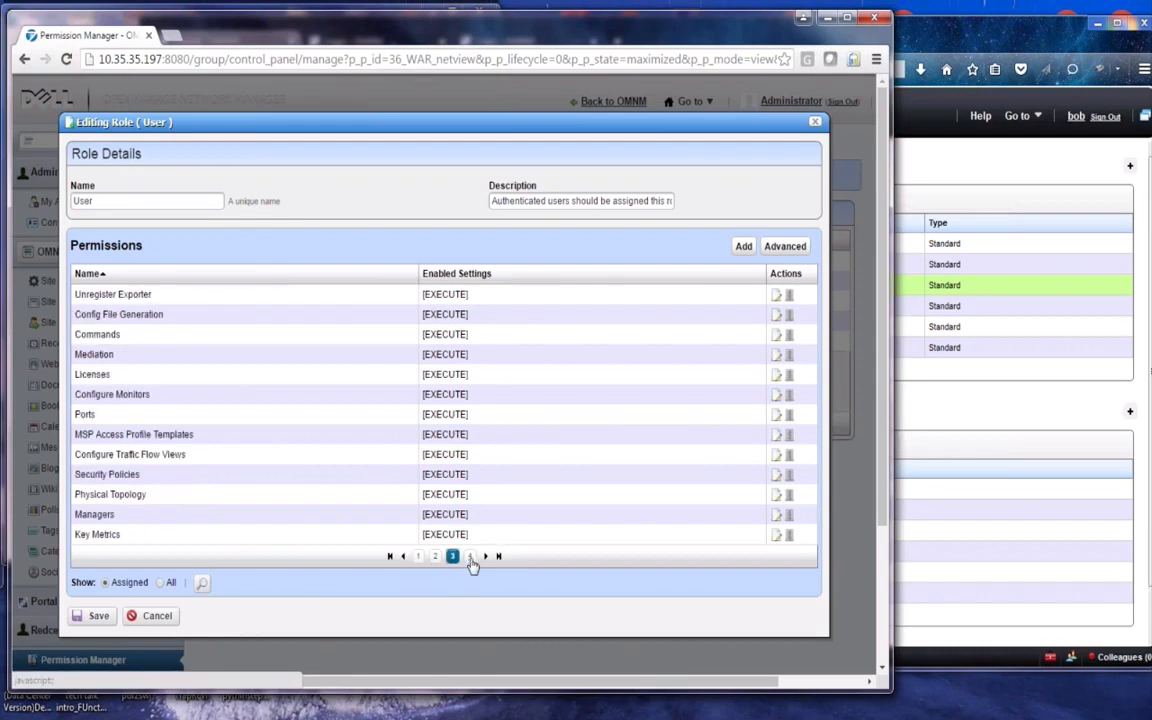
{"action": "left_click", "coordinate": [470, 557]}
{"action": "left_click", "coordinate": [470, 557]}
{"action": "left_click", "coordinate": [470, 557]}
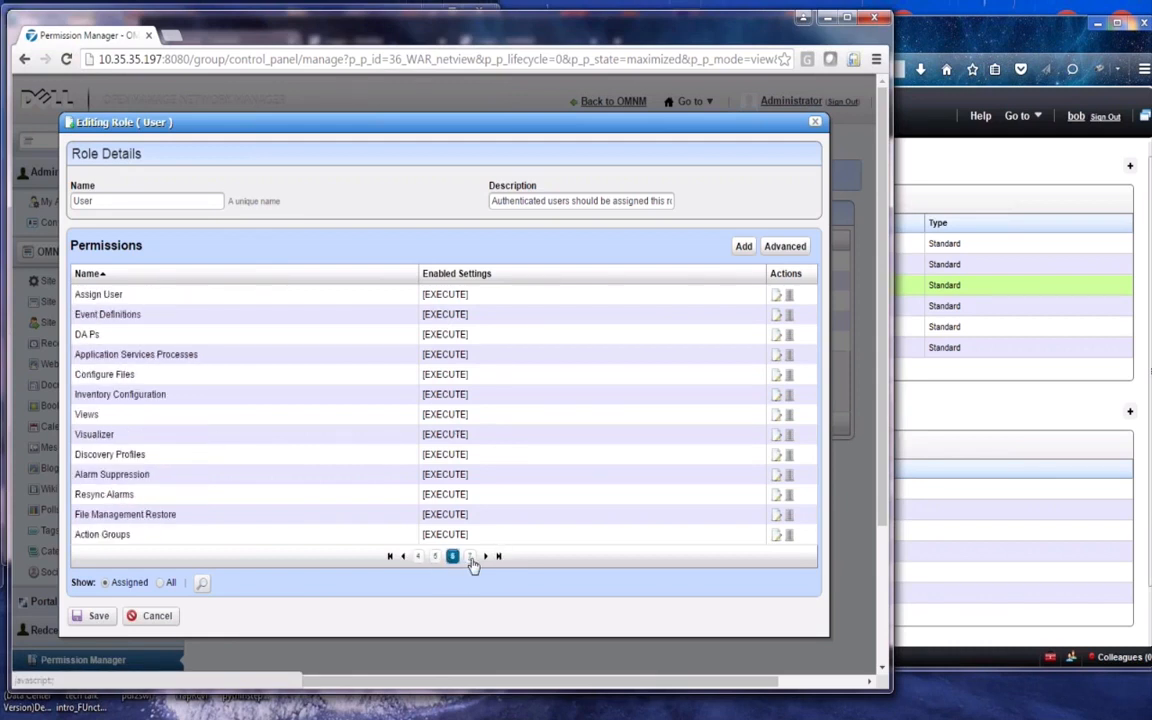
Search the User role for 'report manager', seeing only EXECUTE, then close the editor
{"action": "left_click", "coordinate": [203, 586]}
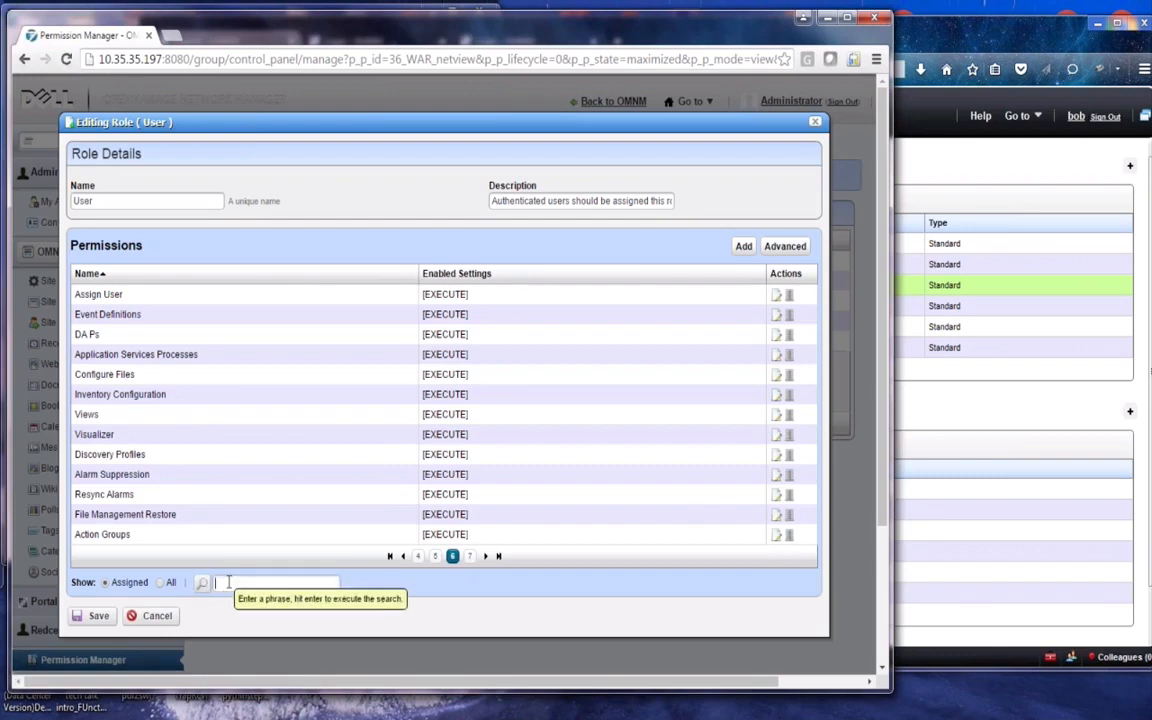
{"action": "type", "text": "report manager"}
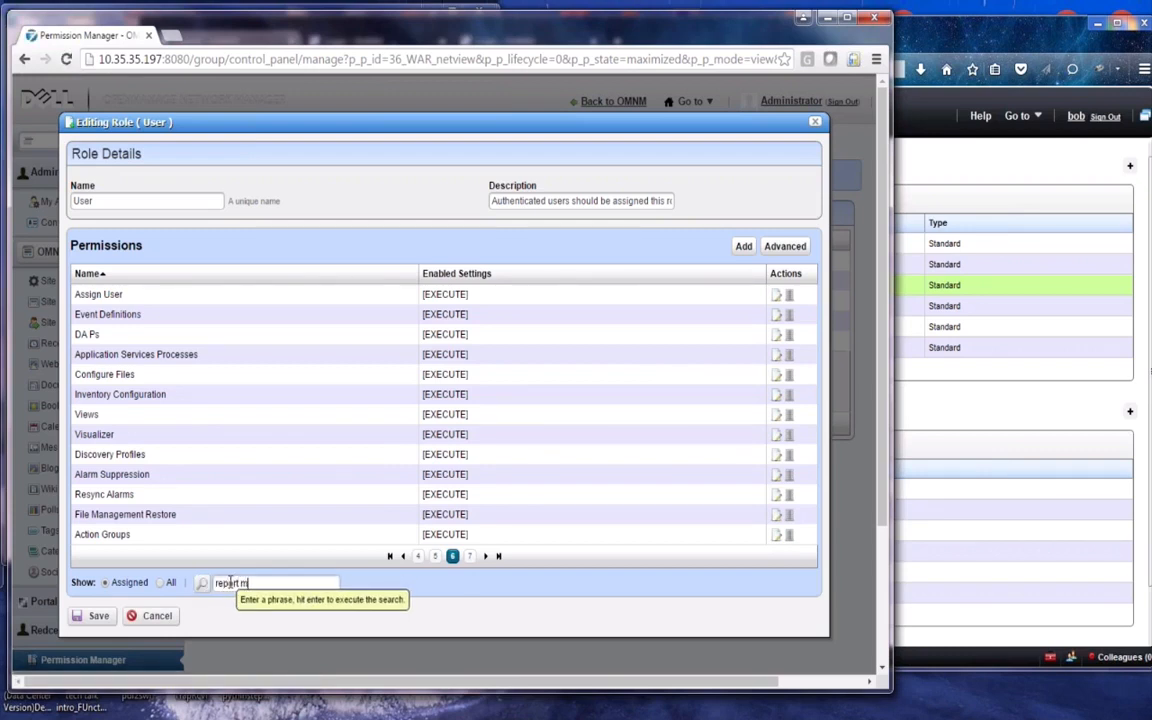
{"action": "key", "text": "Return"}
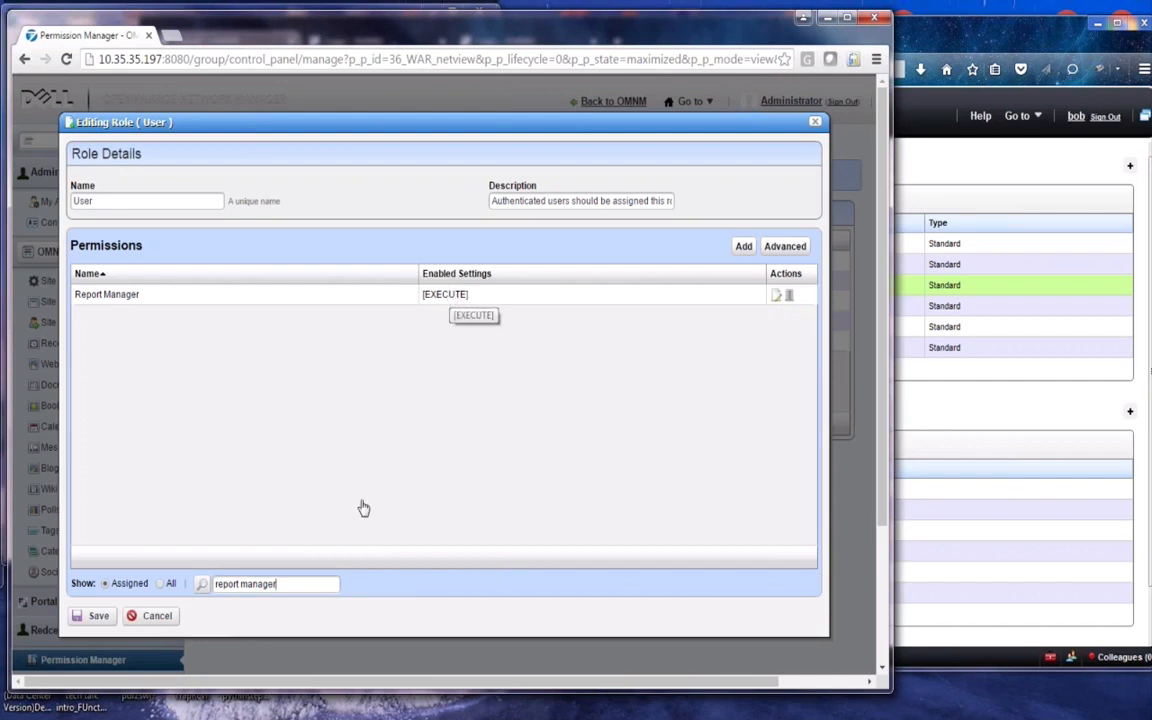
{"action": "left_click", "coordinate": [158, 616]}
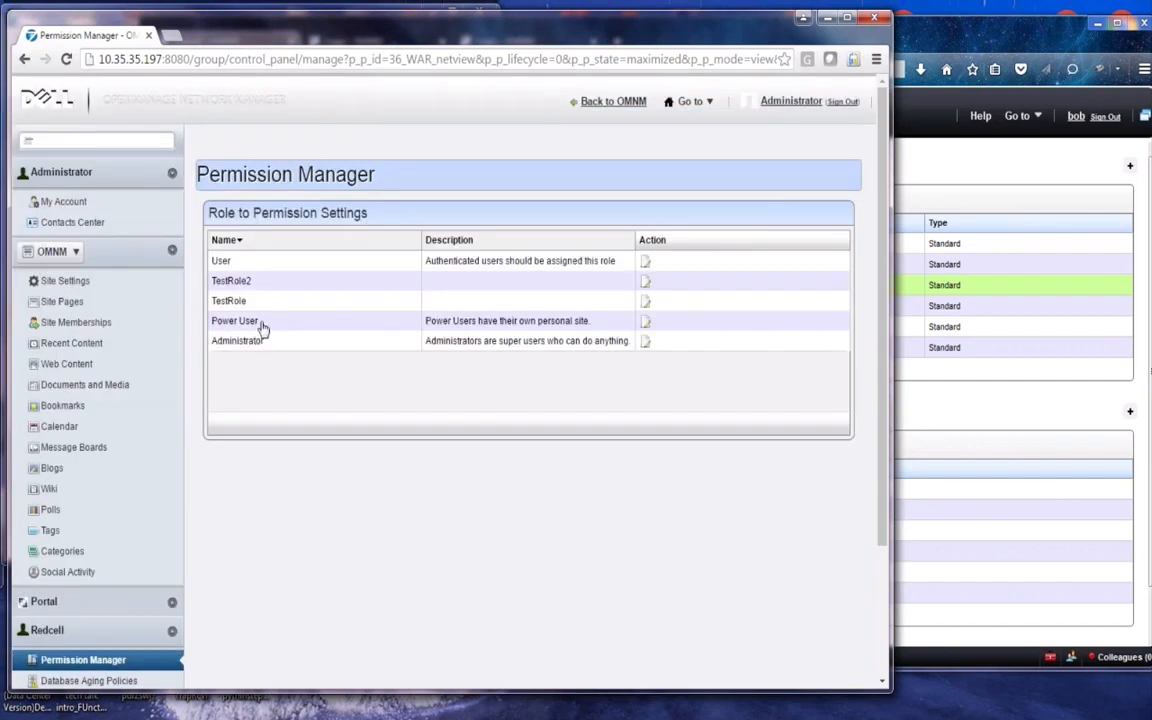
{"action": "left_click", "coordinate": [645, 322]}
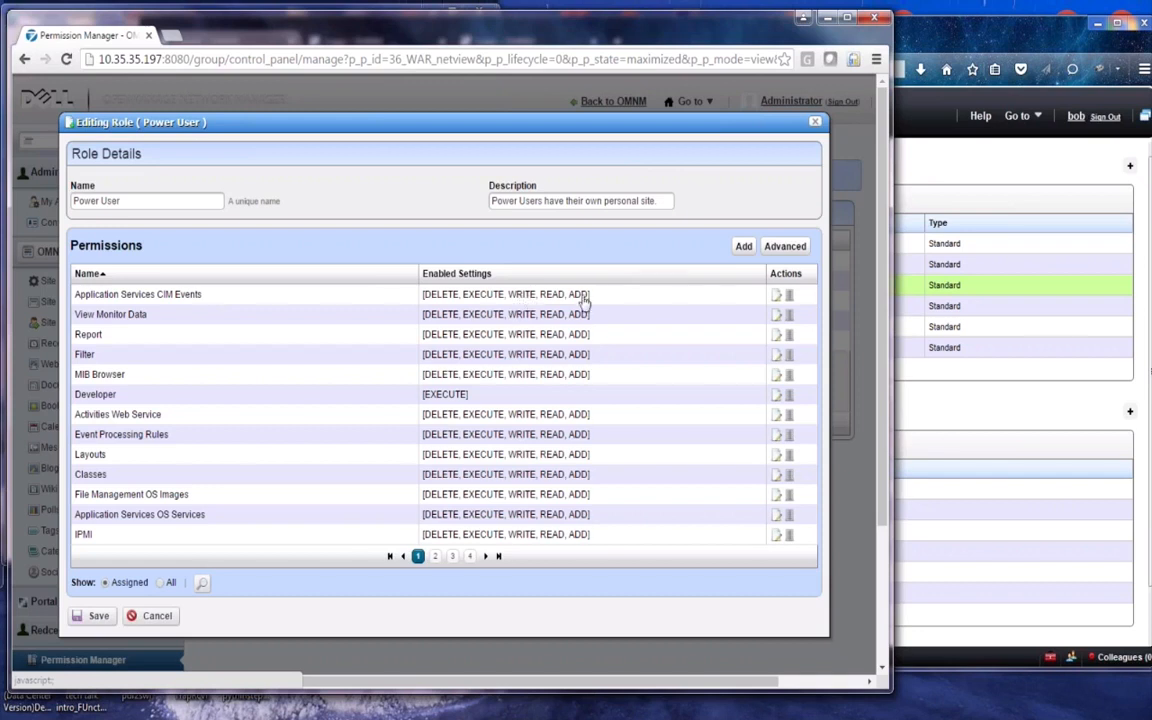
{"action": "left_click", "coordinate": [471, 557]}
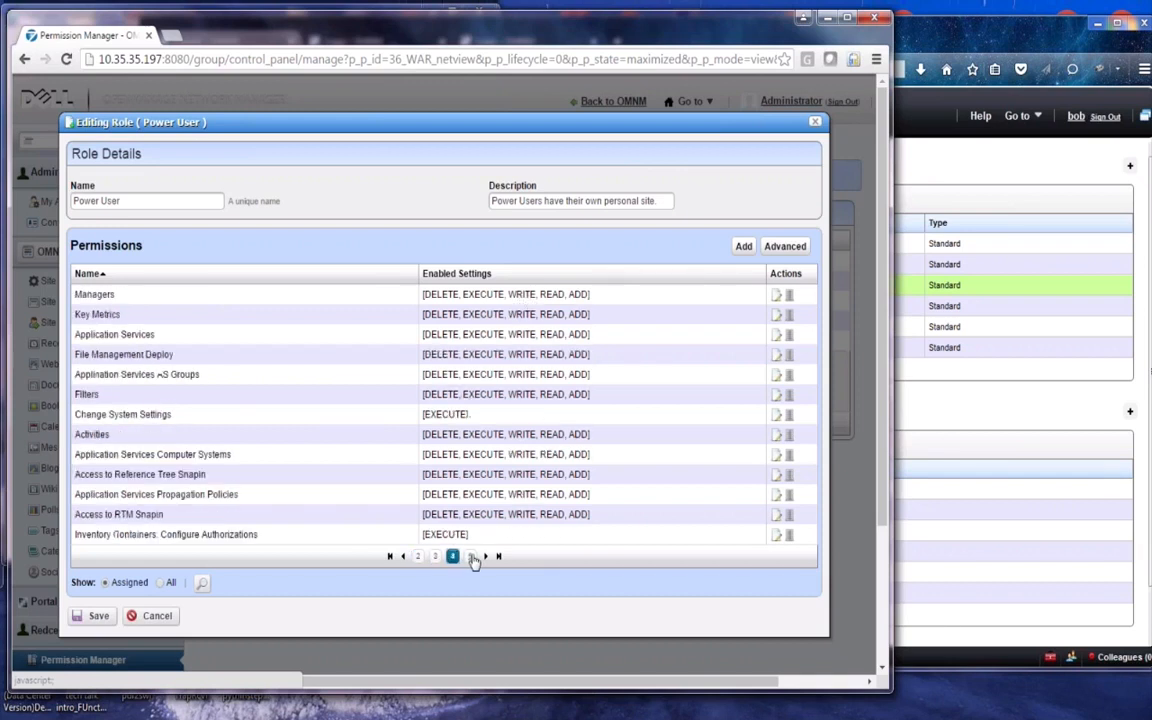
{"action": "left_click", "coordinate": [471, 557]}
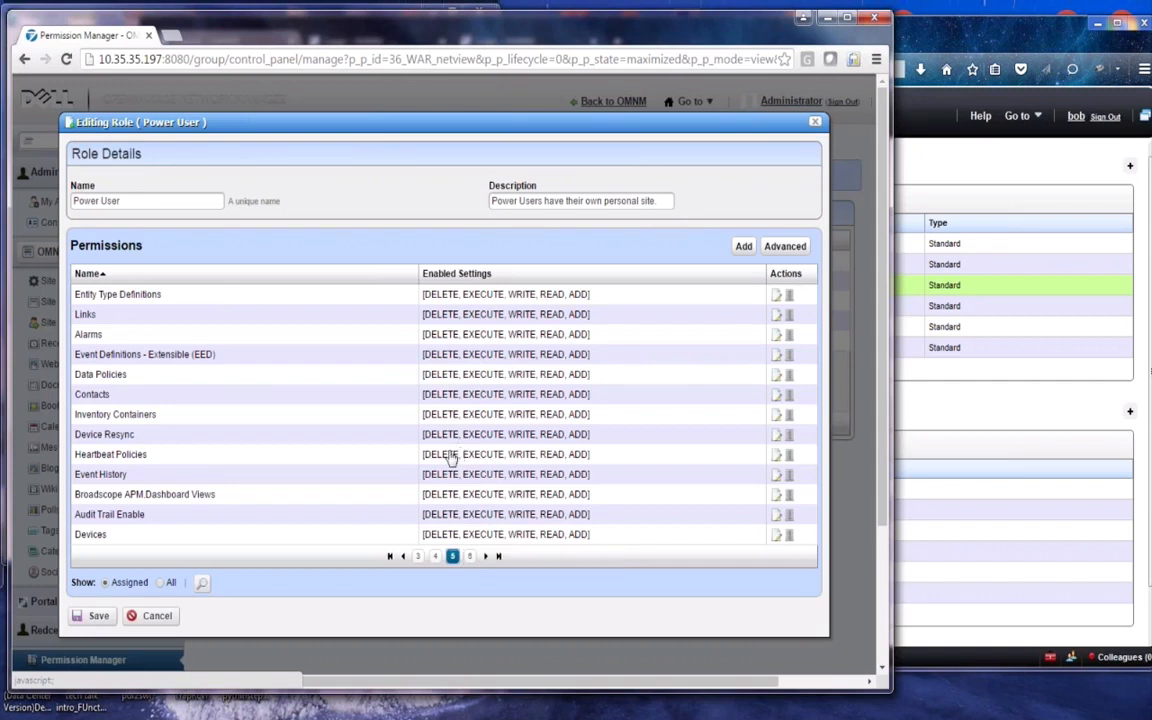
{"action": "left_click", "coordinate": [155, 616]}
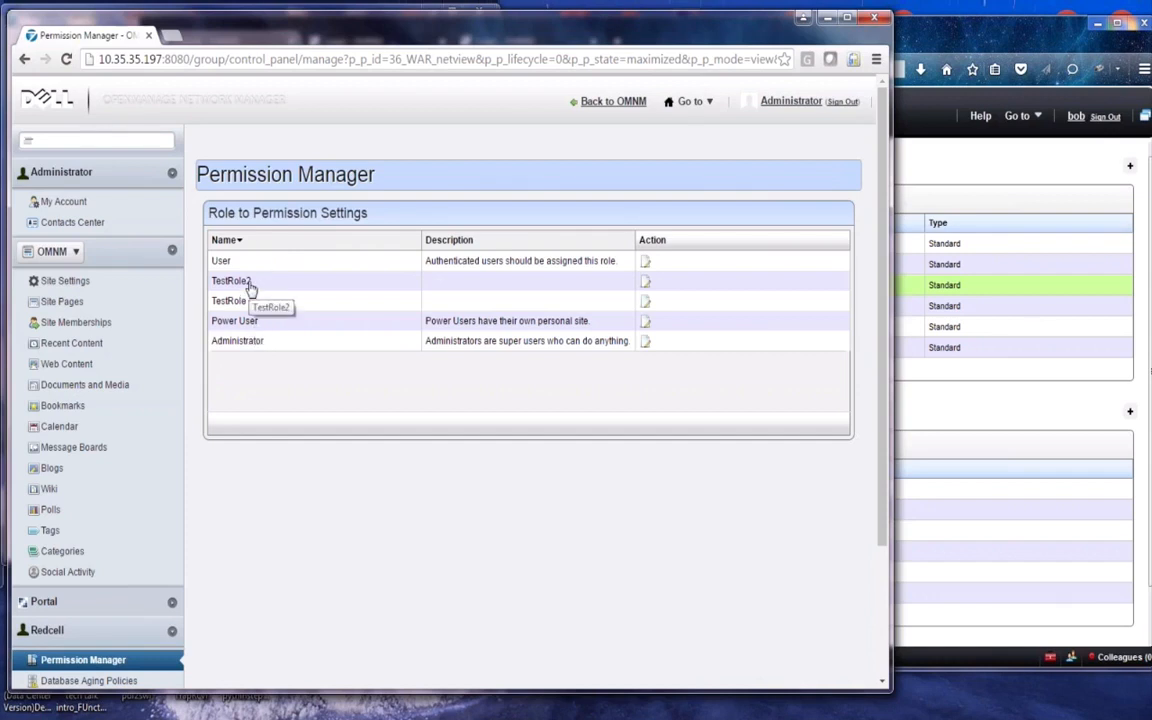
For TestRole2, choose User as the copy source, then close the prompt without copying
{"action": "left_click", "coordinate": [646, 290]}
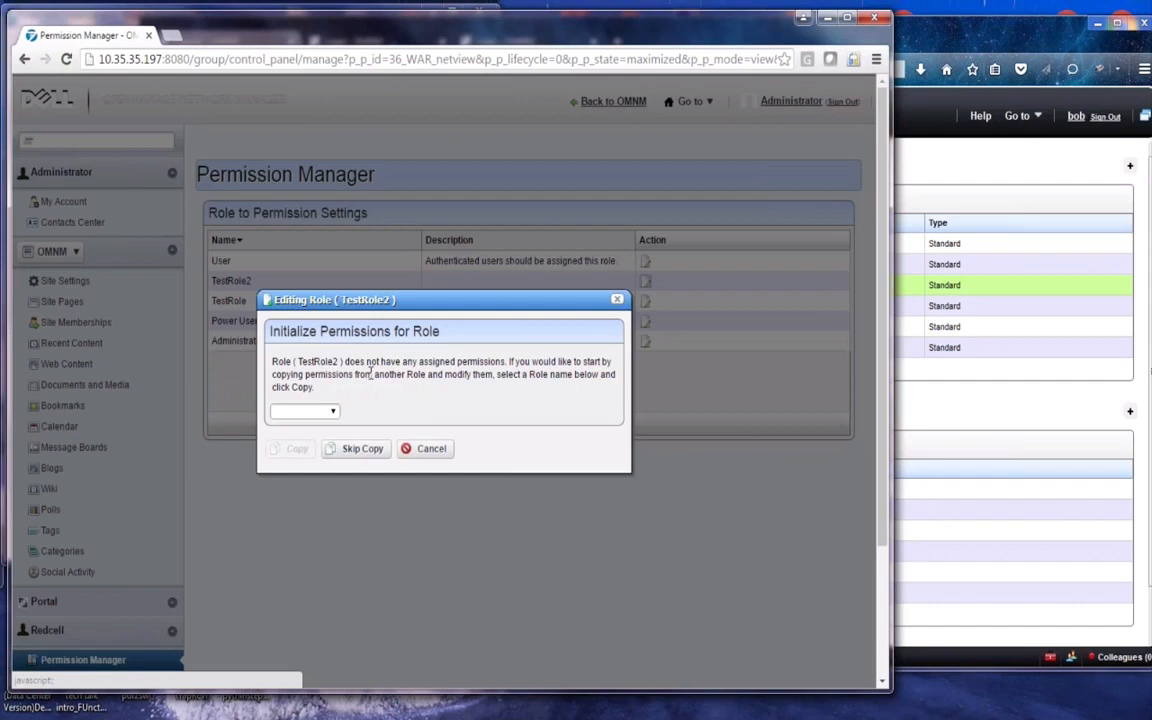
{"action": "left_click", "coordinate": [335, 414]}
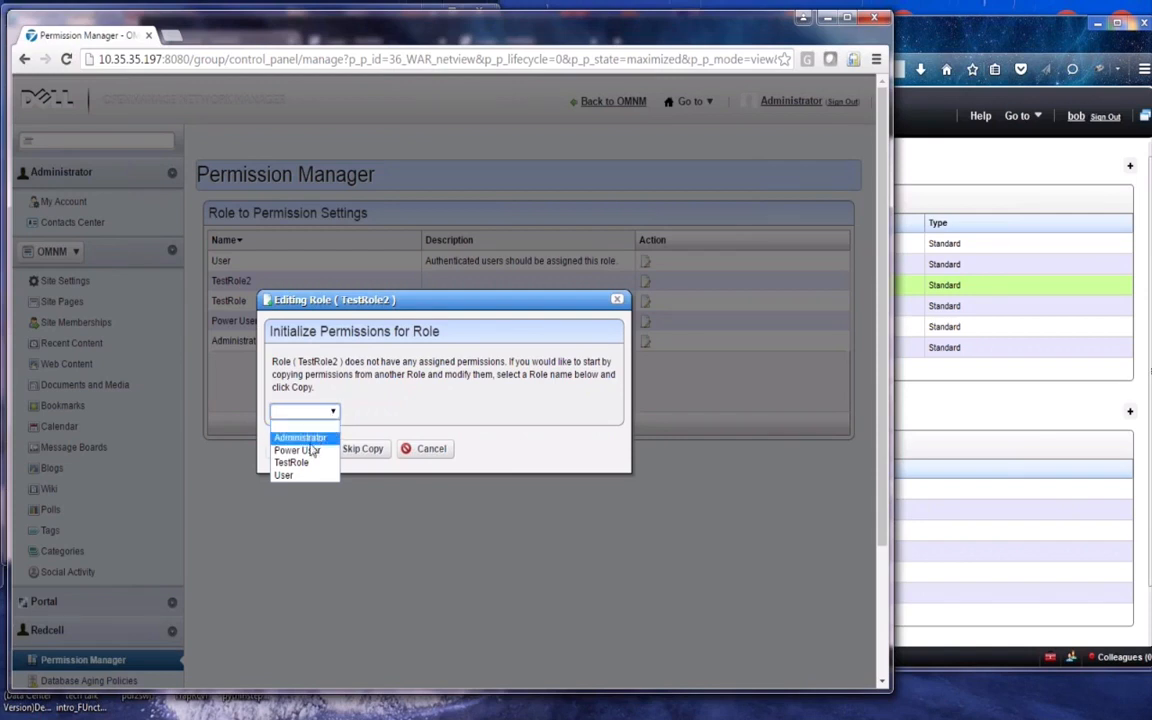
{"action": "left_click", "coordinate": [285, 475]}
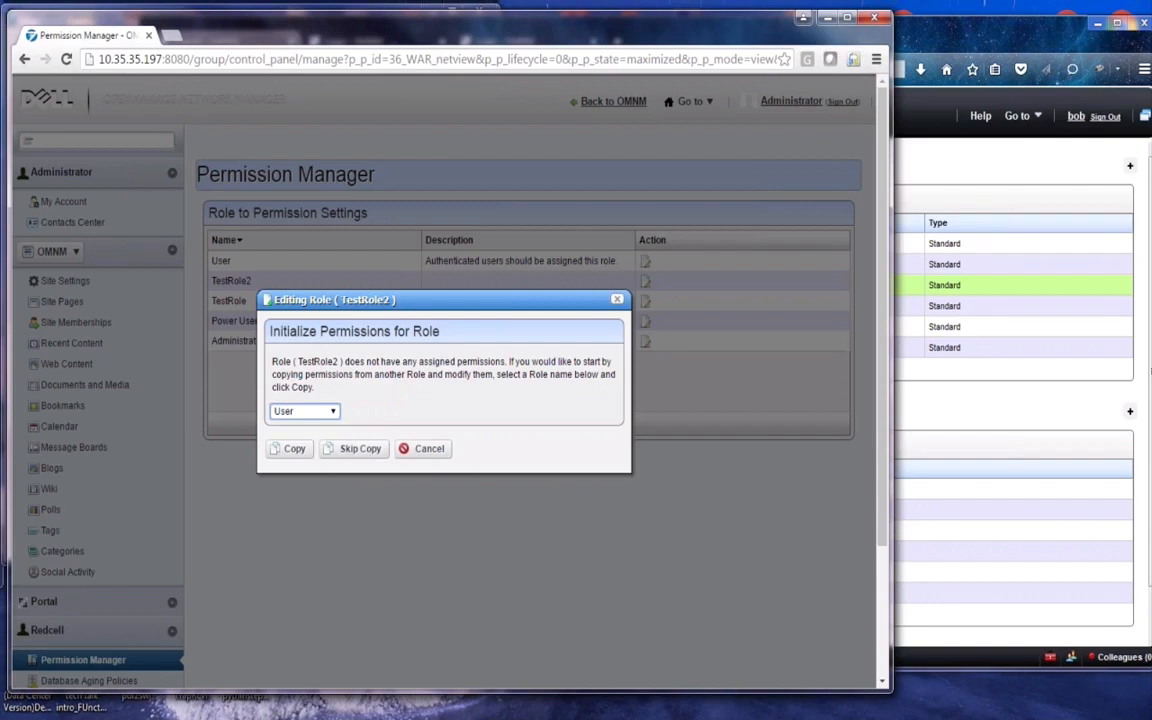
{"action": "left_click", "coordinate": [617, 301]}
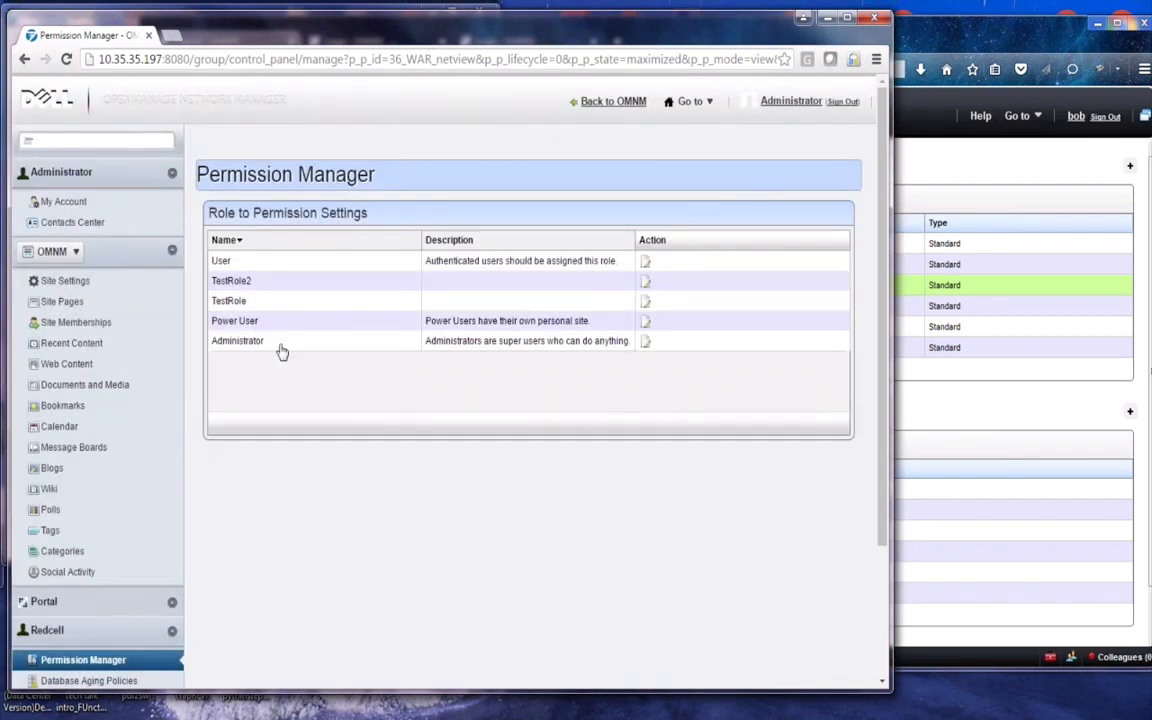
Open TestRole and inspect its Application Services CIM Events permission without changing it
{"action": "left_click", "coordinate": [645, 304]}
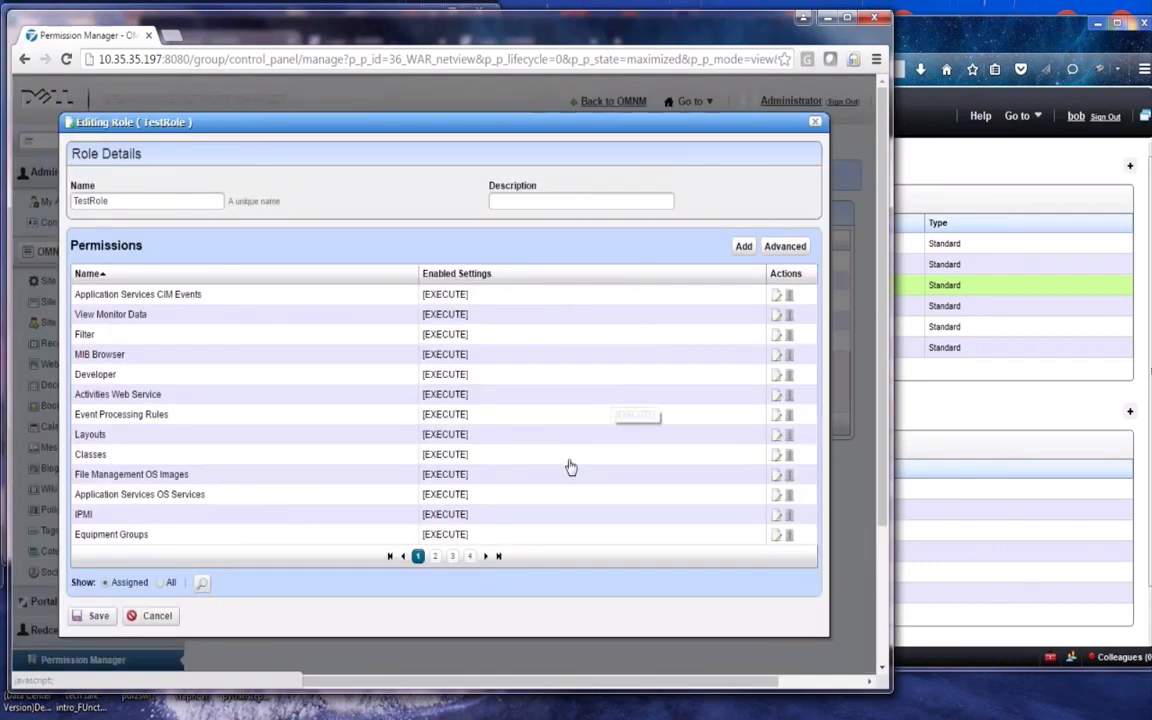
{"action": "left_click", "coordinate": [776, 297]}
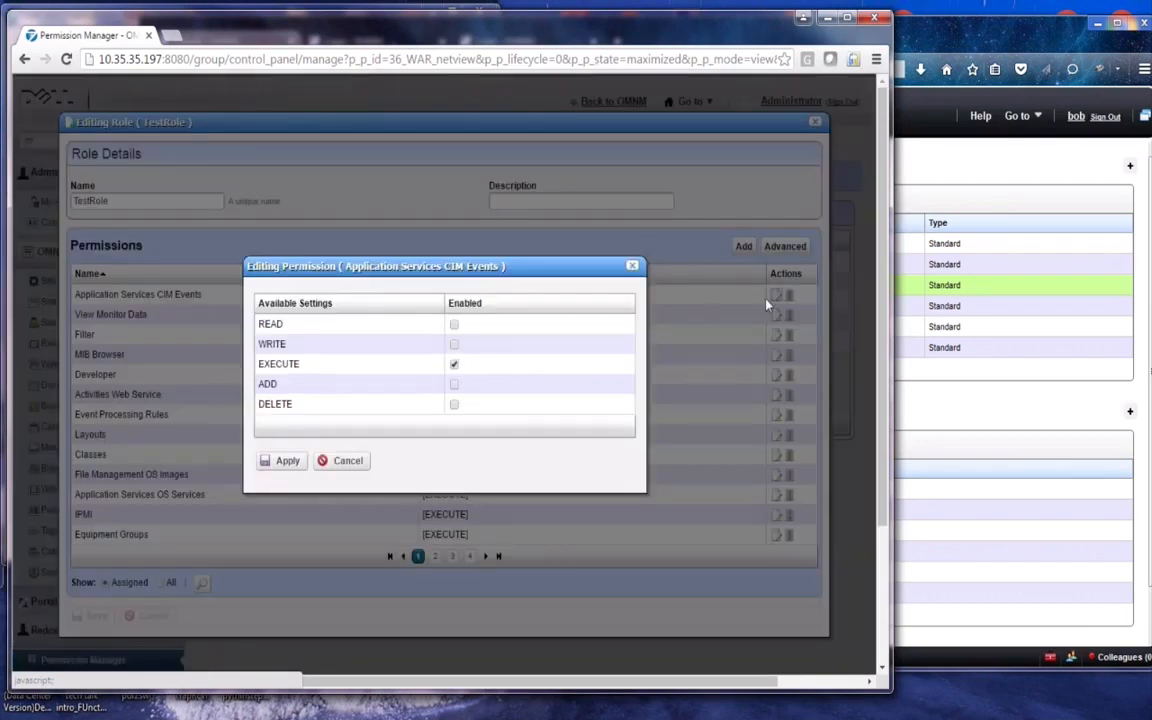
{"action": "left_click", "coordinate": [345, 464]}
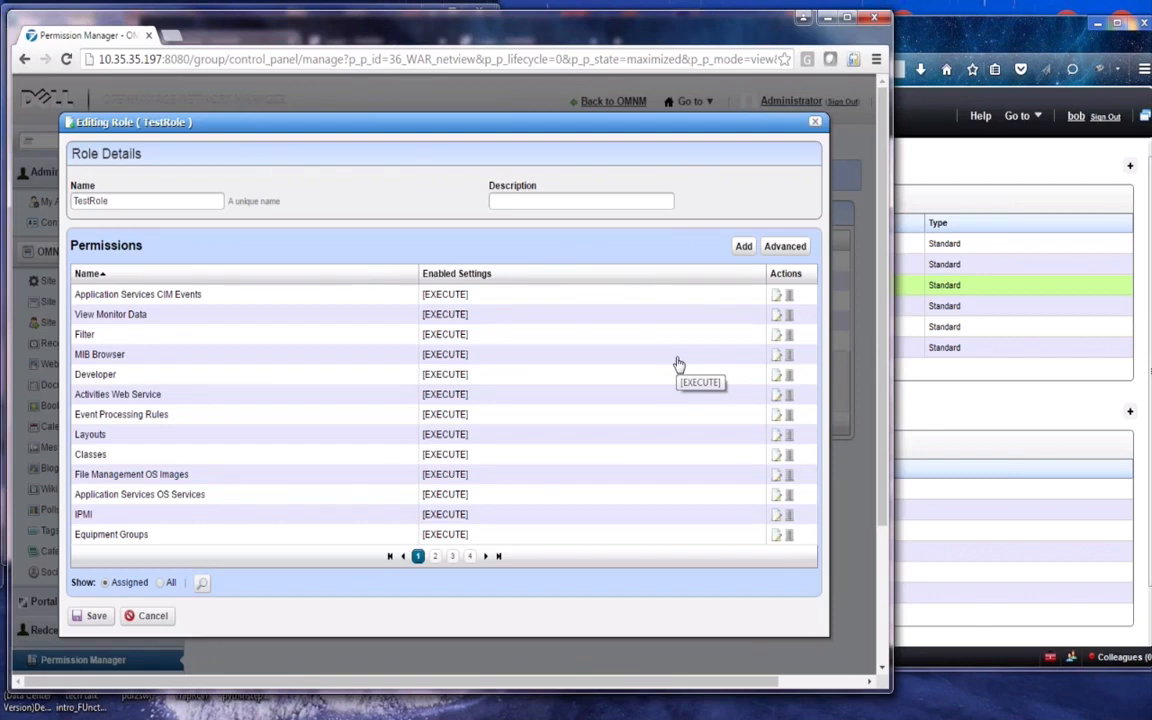
In advanced configuration, toggle read on and off, view the write, execute, add and delete lists, then cancel
{"action": "left_click", "coordinate": [785, 247]}
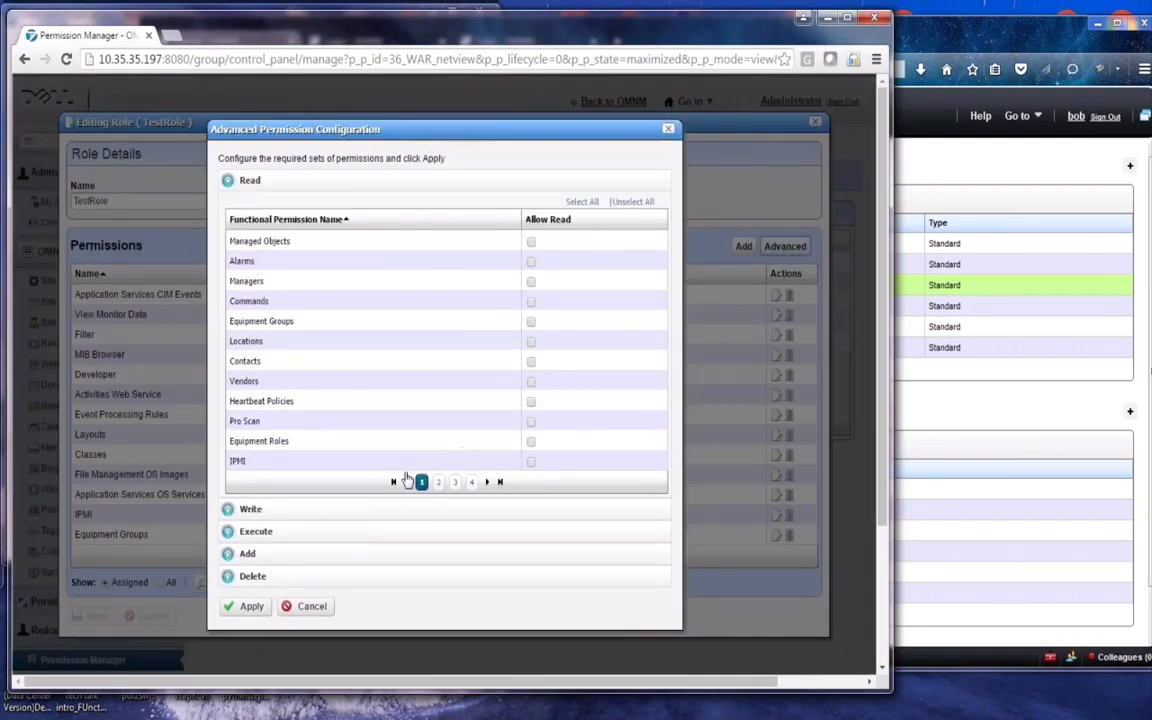
{"action": "left_click", "coordinate": [254, 427]}
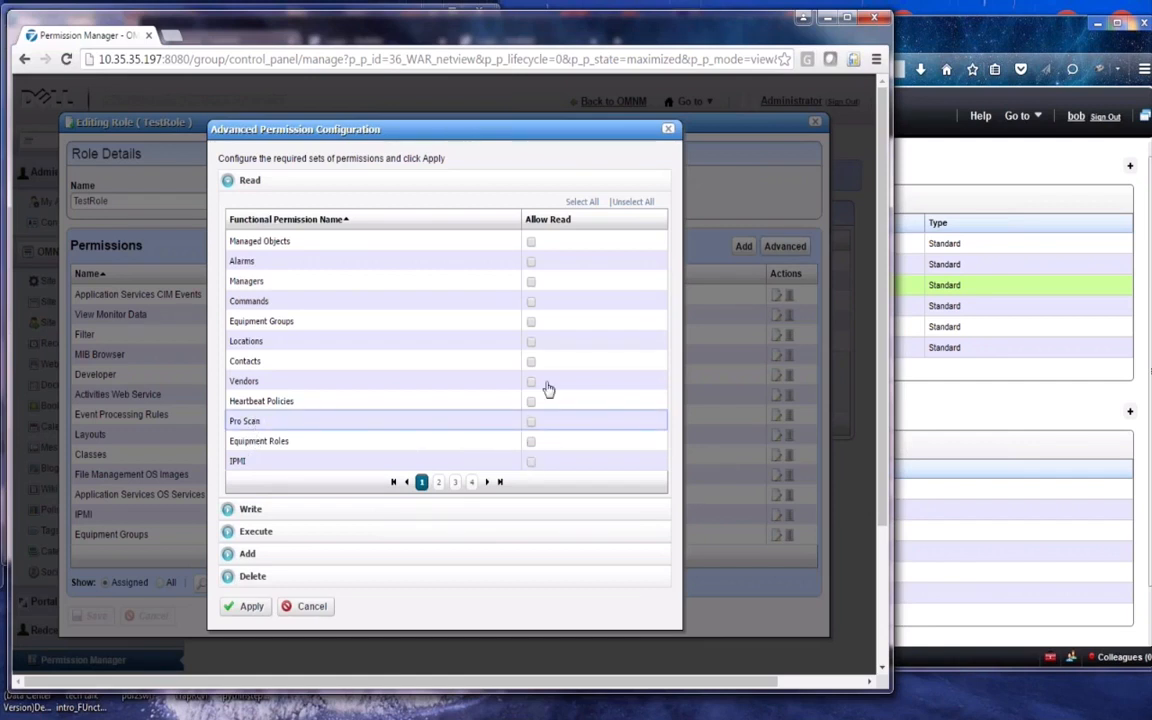
{"action": "left_click", "coordinate": [584, 204]}
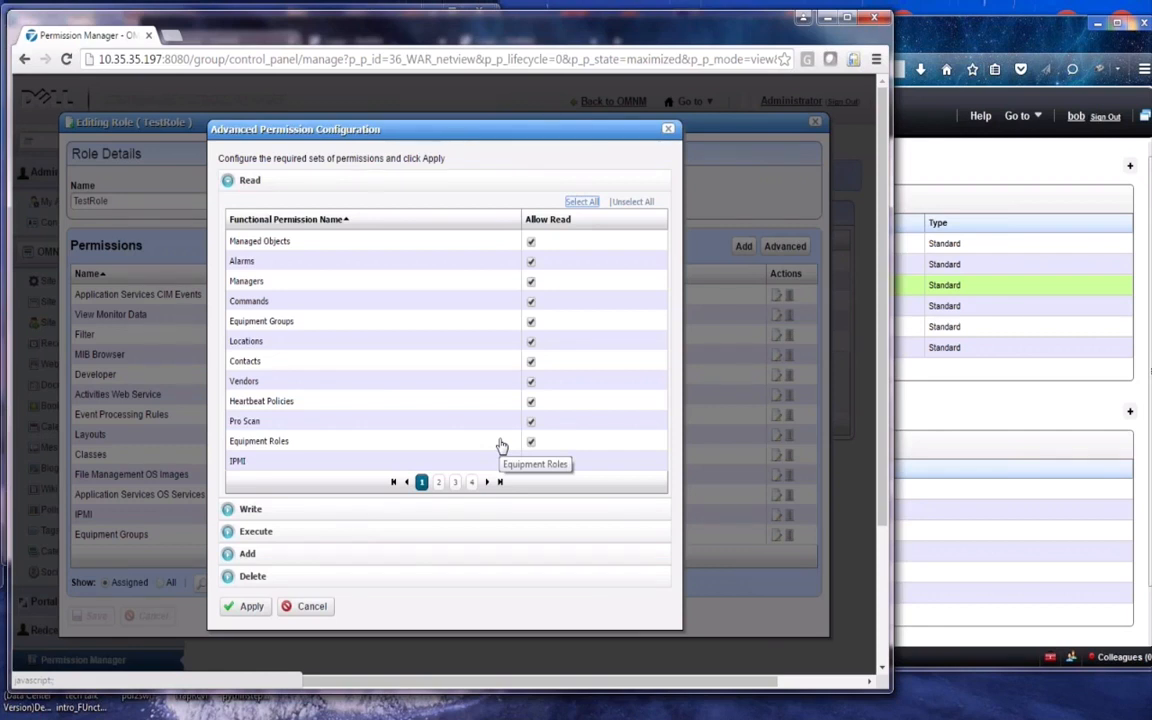
{"action": "left_click", "coordinate": [634, 202]}
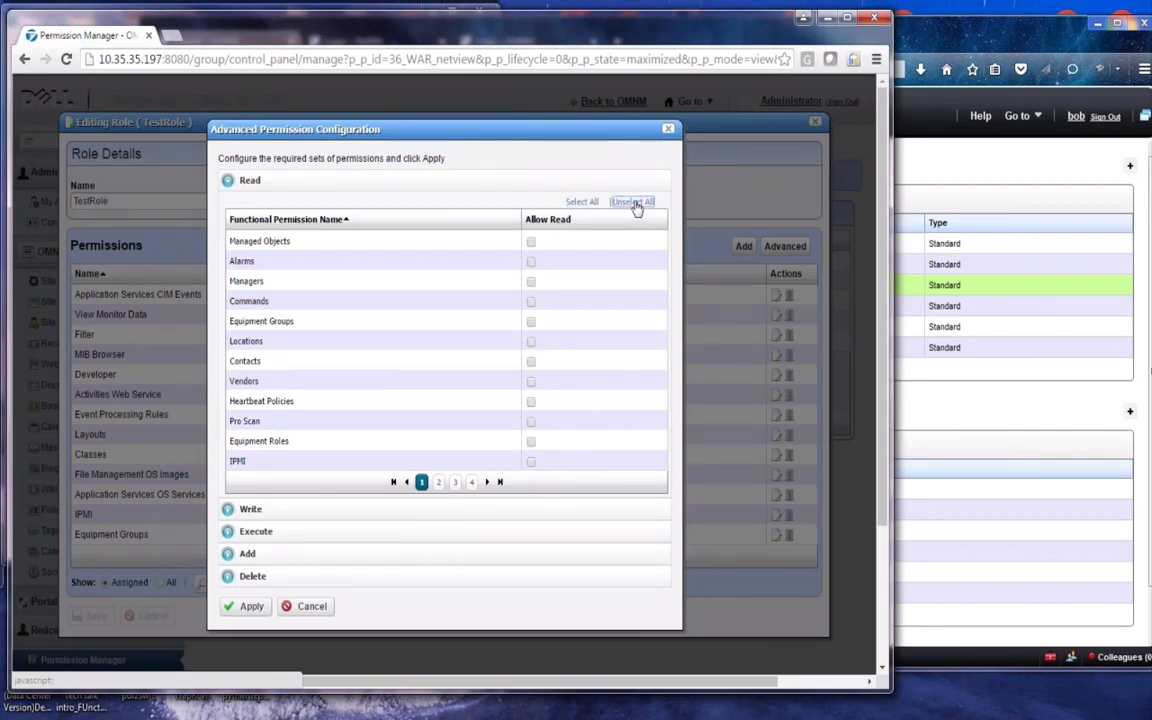
{"action": "left_click", "coordinate": [252, 509]}
{"action": "left_click", "coordinate": [251, 533]}
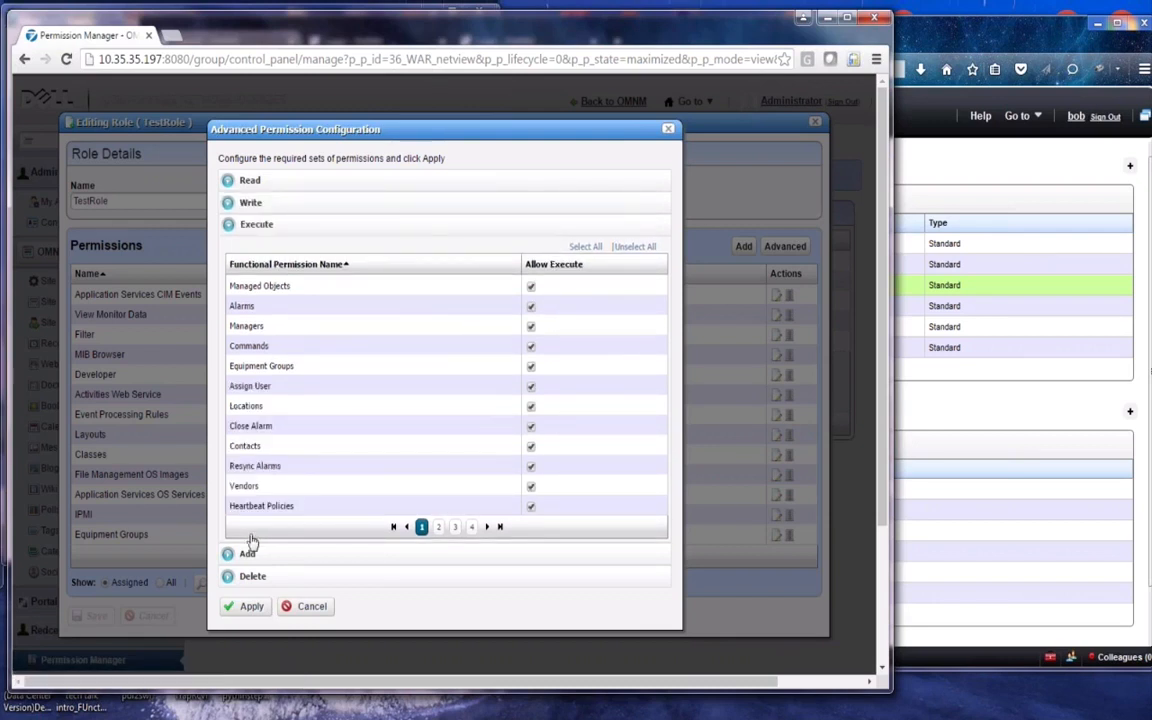
{"action": "left_click", "coordinate": [247, 556]}
{"action": "left_click", "coordinate": [247, 577]}
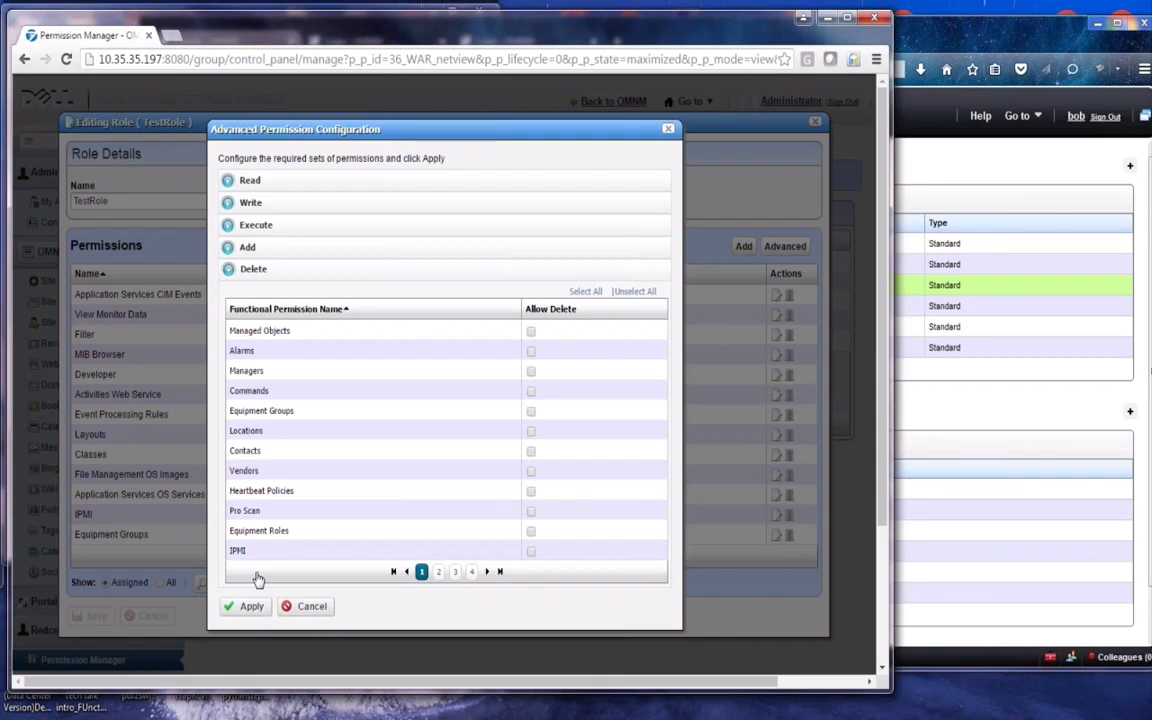
{"action": "left_click", "coordinate": [302, 607]}
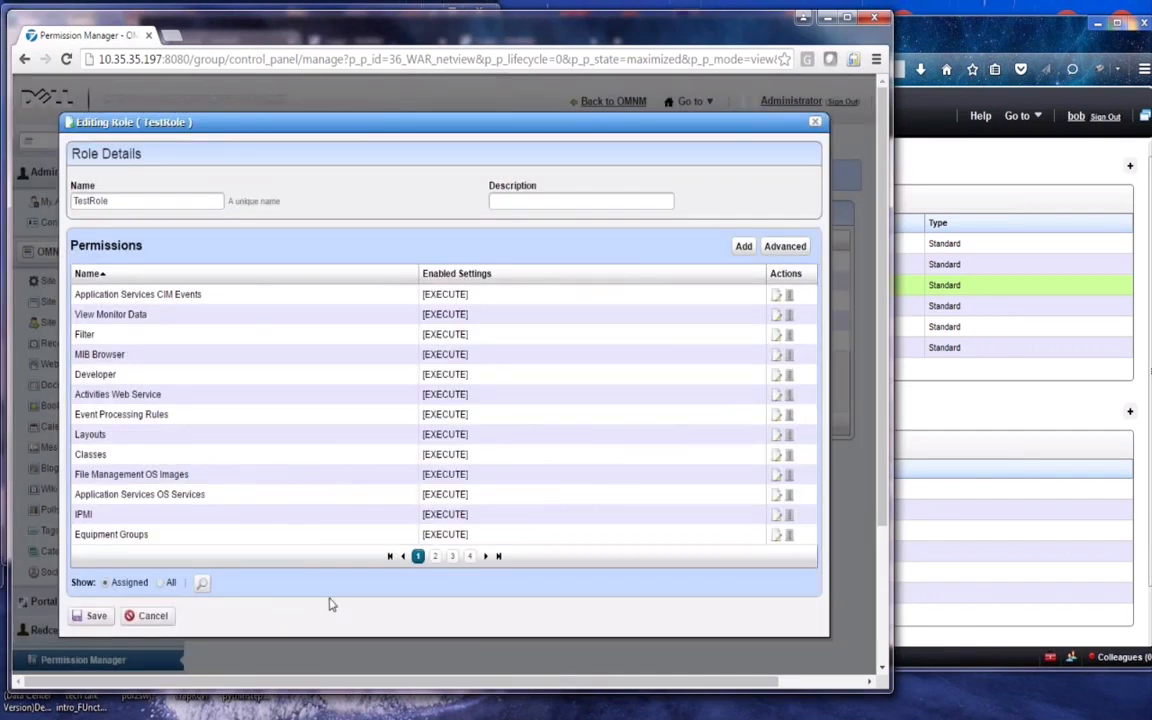
{"action": "left_click", "coordinate": [161, 583]}
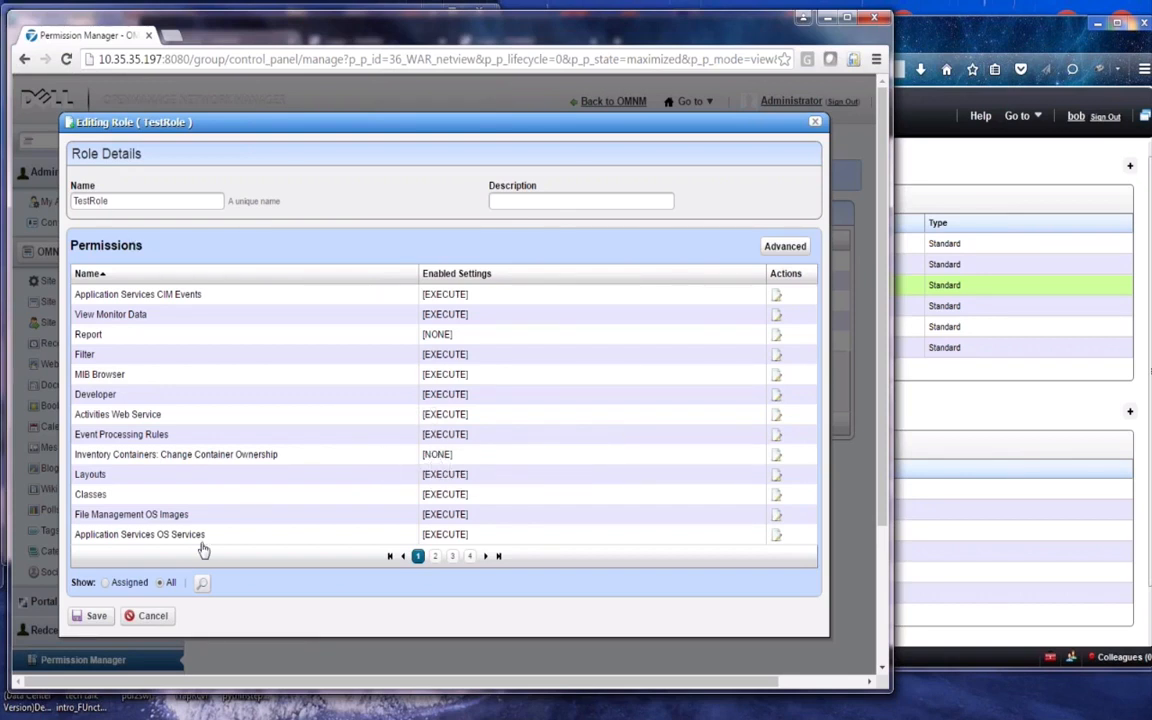
{"action": "left_click", "coordinate": [105, 583]}
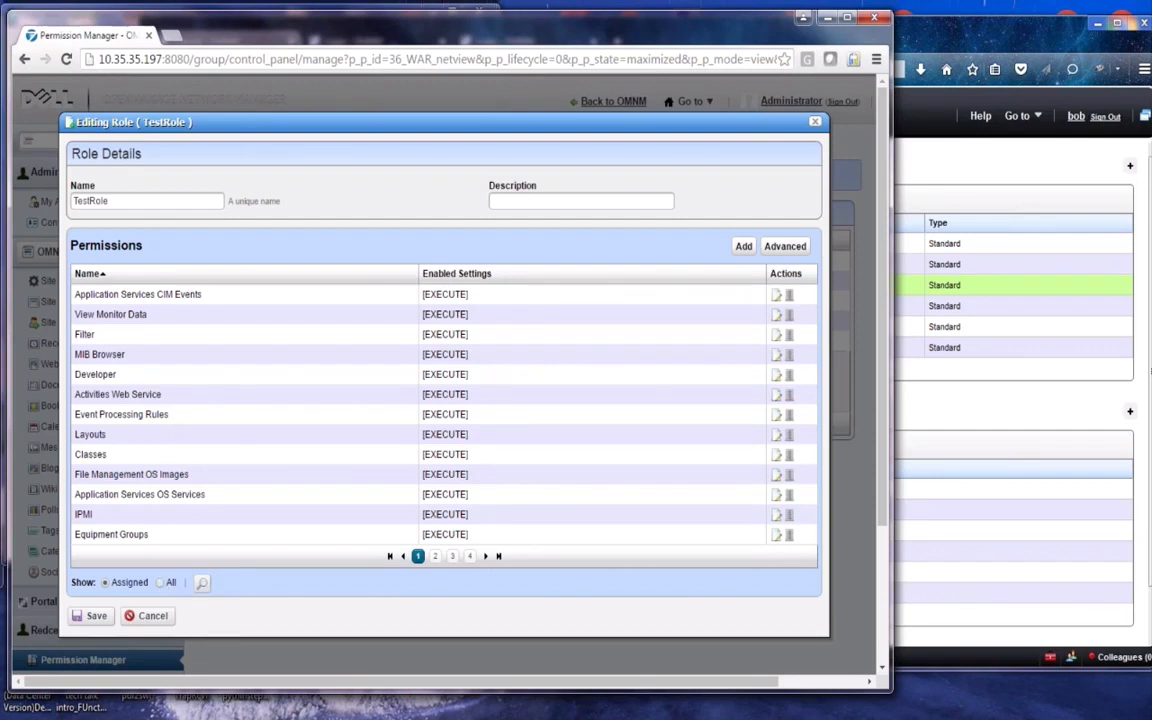
Filter TestRole's permissions for 'report manager' and open the Report Manager permission's settings
{"action": "left_click", "coordinate": [201, 584]}
{"action": "type", "text": "re"}
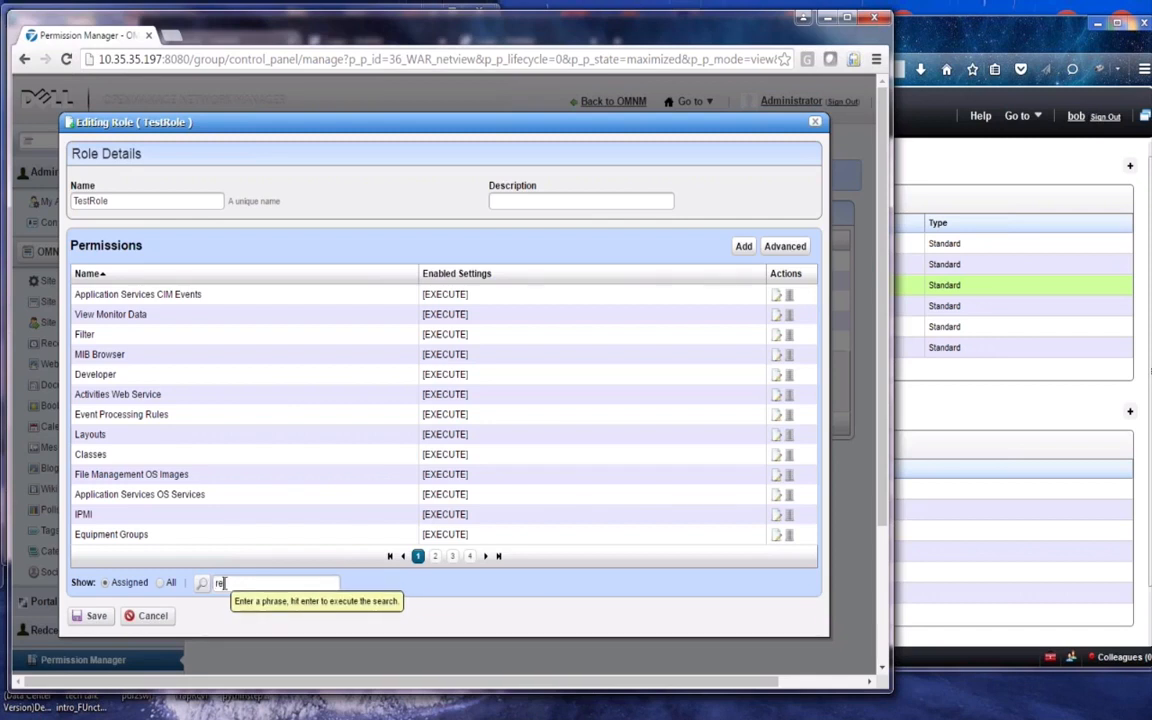
{"action": "type", "text": "port manager"}
{"action": "key", "text": "Return"}
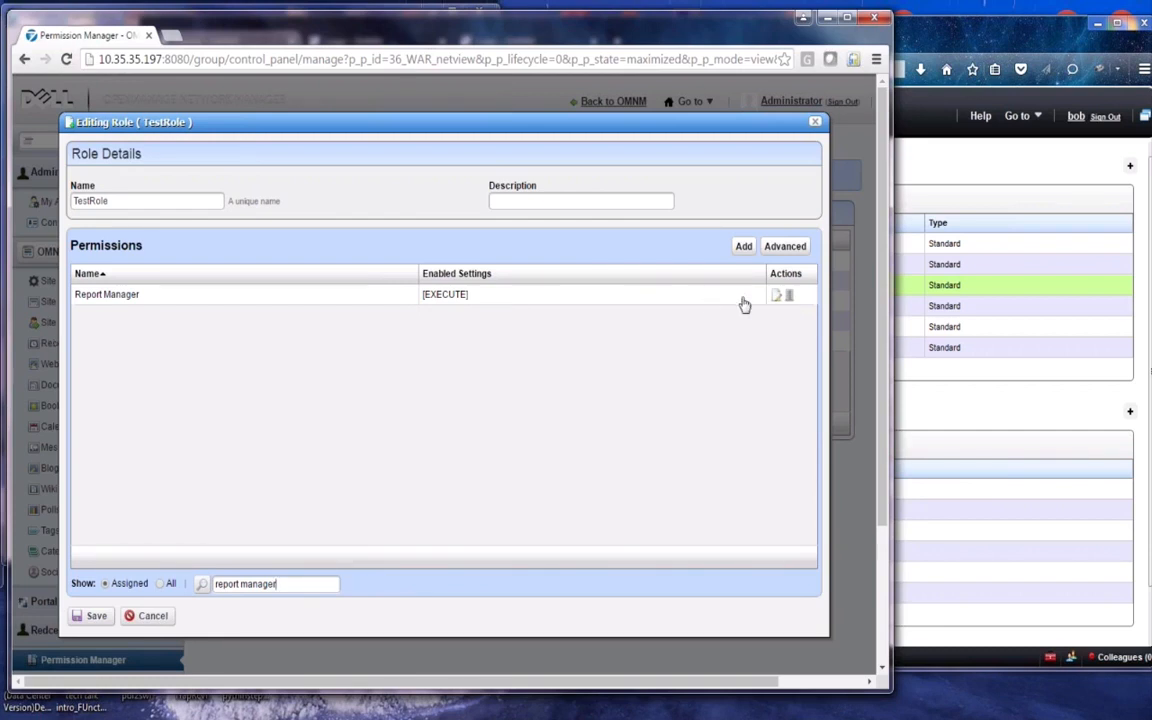
{"action": "left_click", "coordinate": [776, 295]}
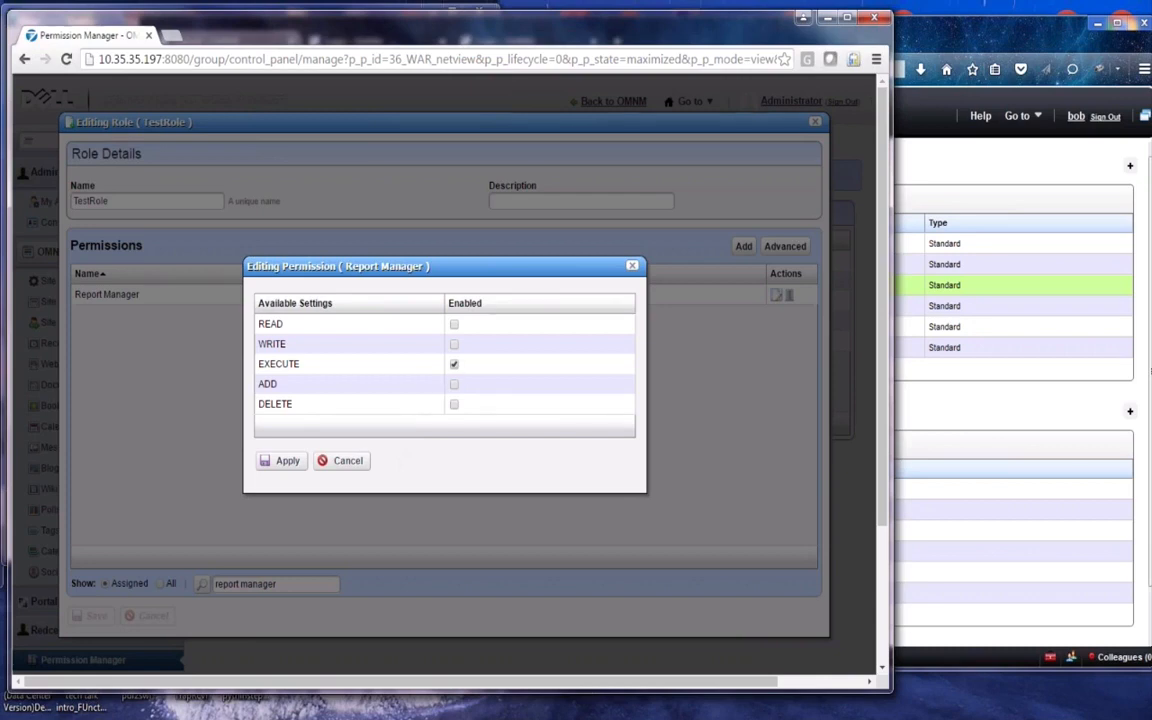
In the test user's Reports window, recheck the IP Address report's available actions
{"action": "left_click", "coordinate": [988, 145]}
{"action": "right_click", "coordinate": [638, 292]}
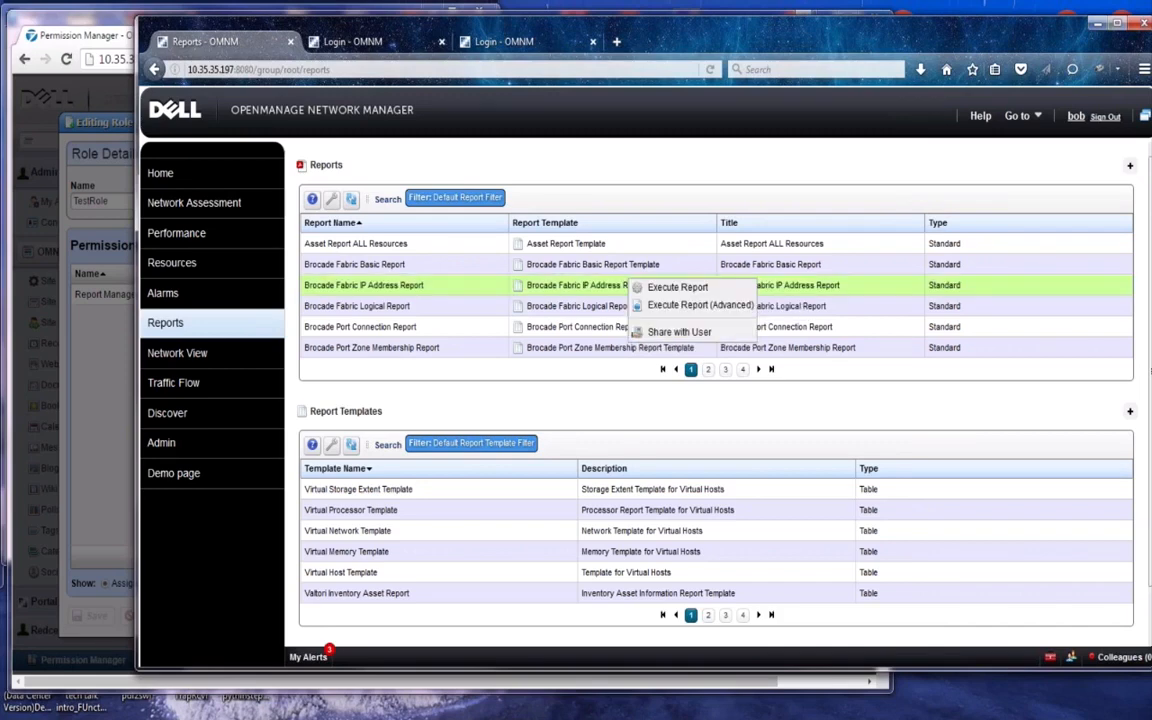
{"action": "left_click", "coordinate": [631, 289]}
{"action": "right_click", "coordinate": [631, 289]}
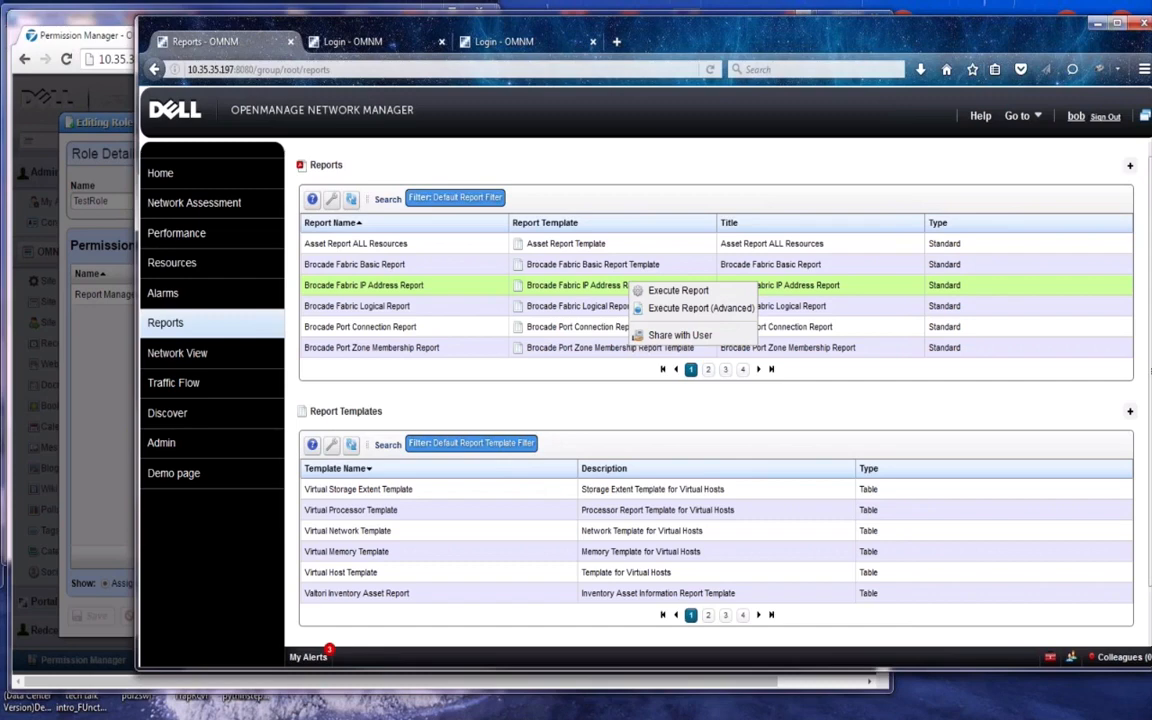
Enable READ for Report Manager, apply it, and save TestRole
{"action": "left_click", "coordinate": [85, 310]}
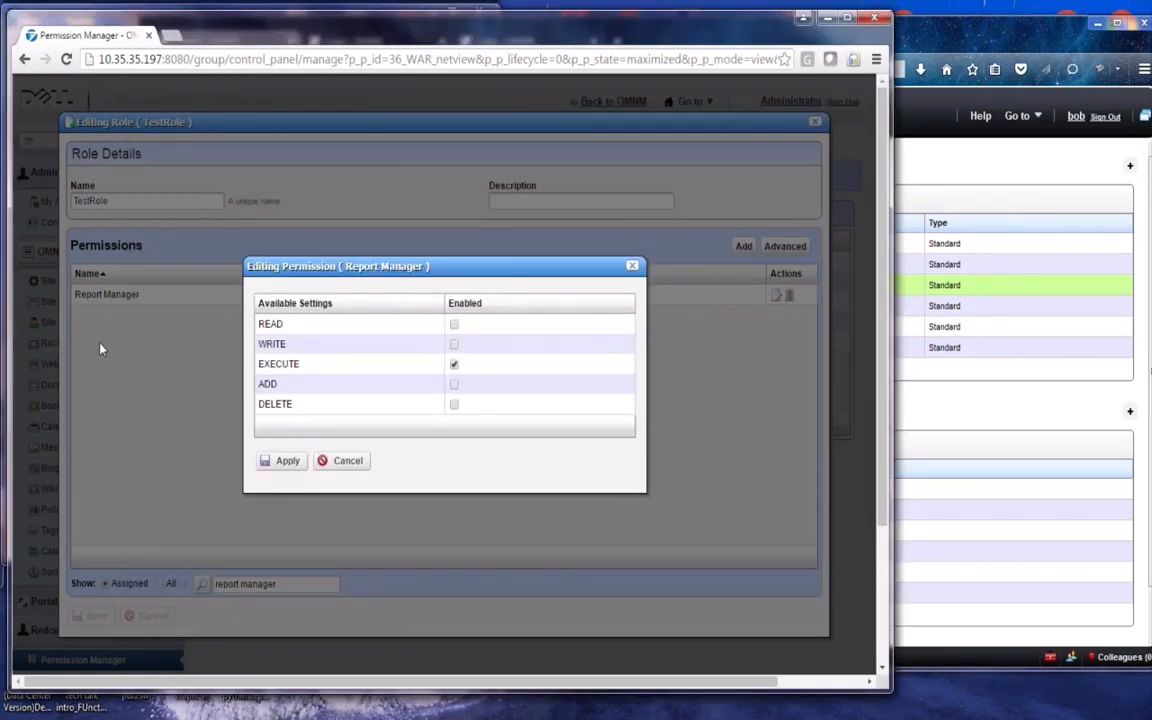
{"action": "left_click", "coordinate": [453, 325]}
{"action": "left_click", "coordinate": [287, 461]}
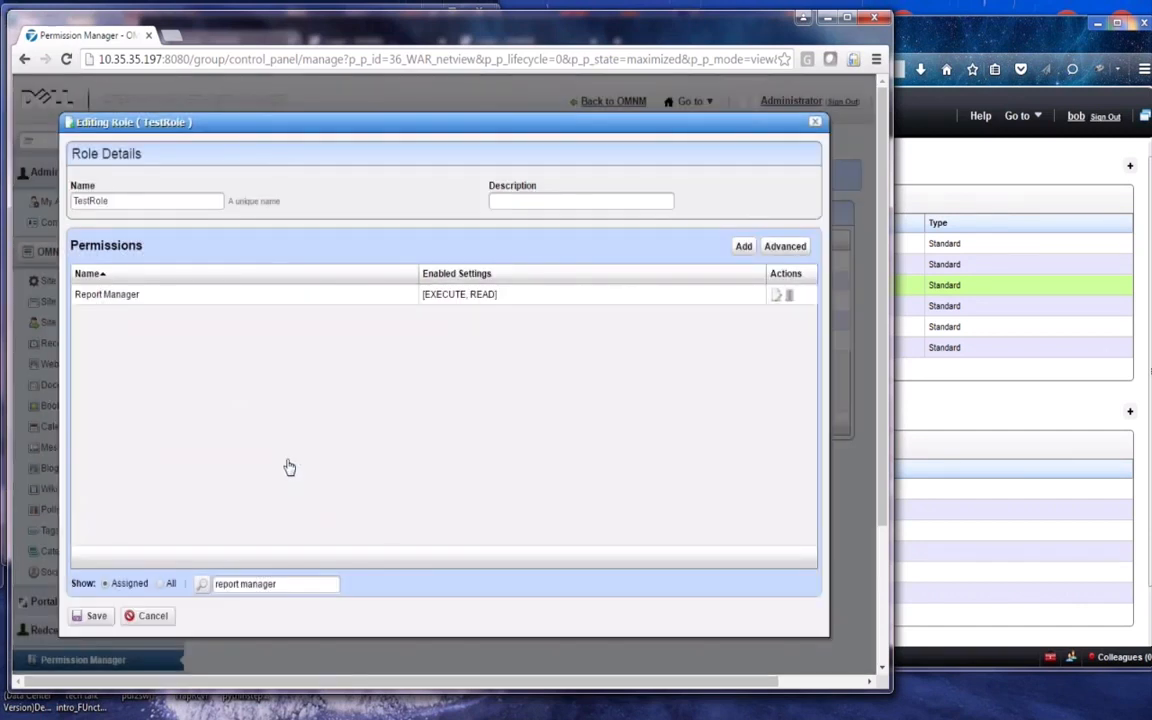
{"action": "left_click", "coordinate": [86, 617]}
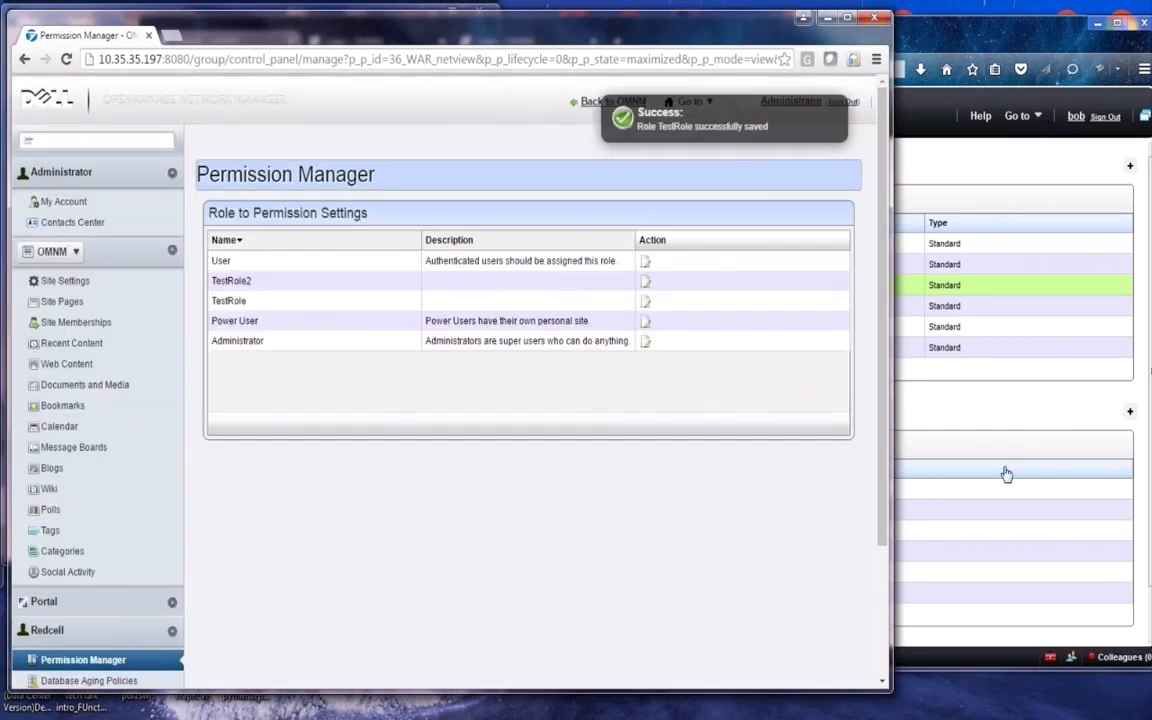
Sign the test user out and log back in with his screen name and password
{"action": "left_click", "coordinate": [970, 490]}
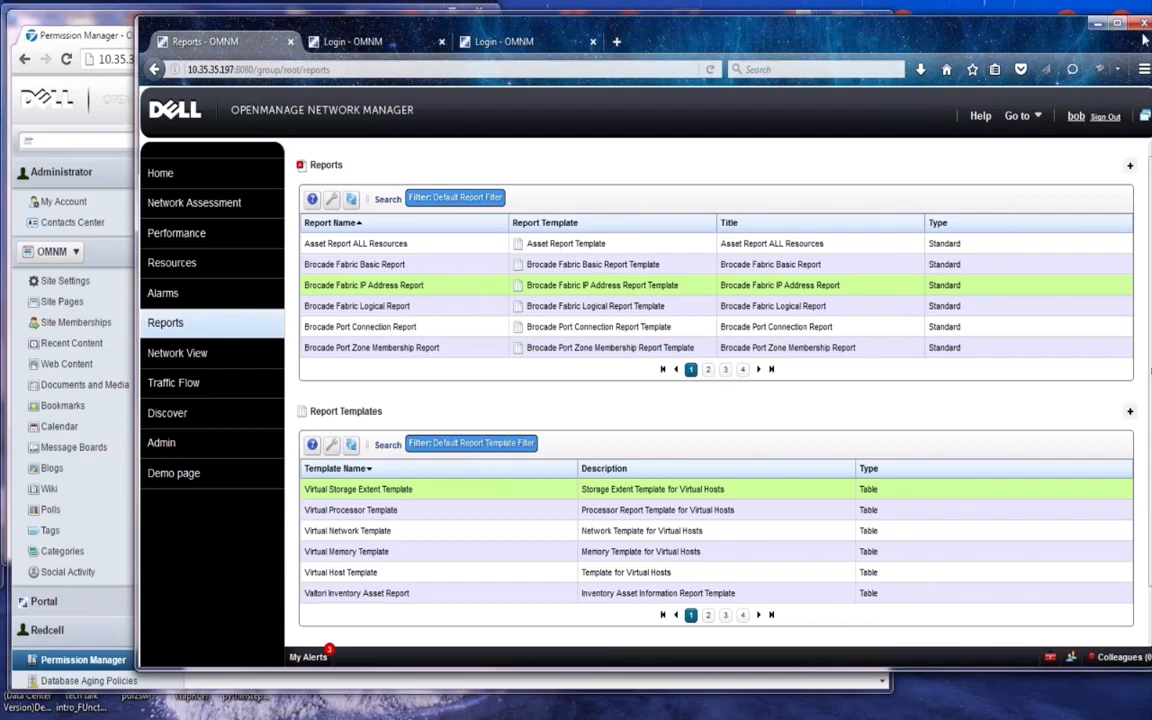
{"action": "left_click", "coordinate": [1105, 117]}
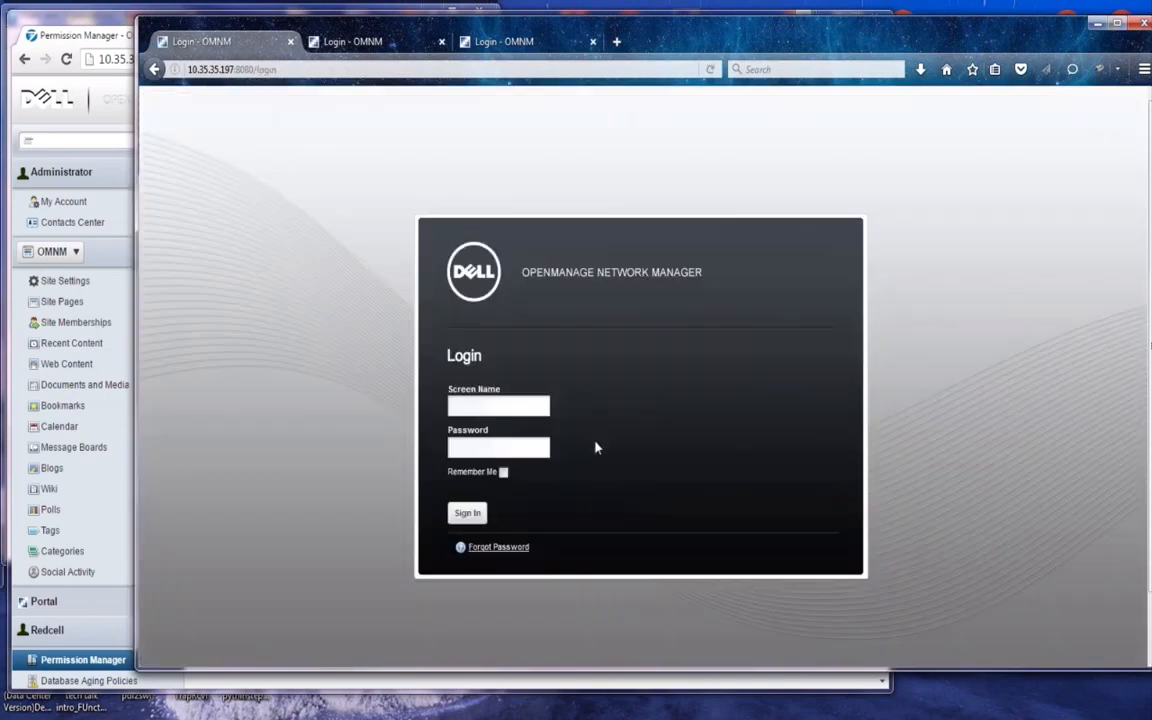
{"action": "left_click", "coordinate": [518, 406]}
{"action": "type", "text": "bob"}
{"action": "key", "text": "Tab"}
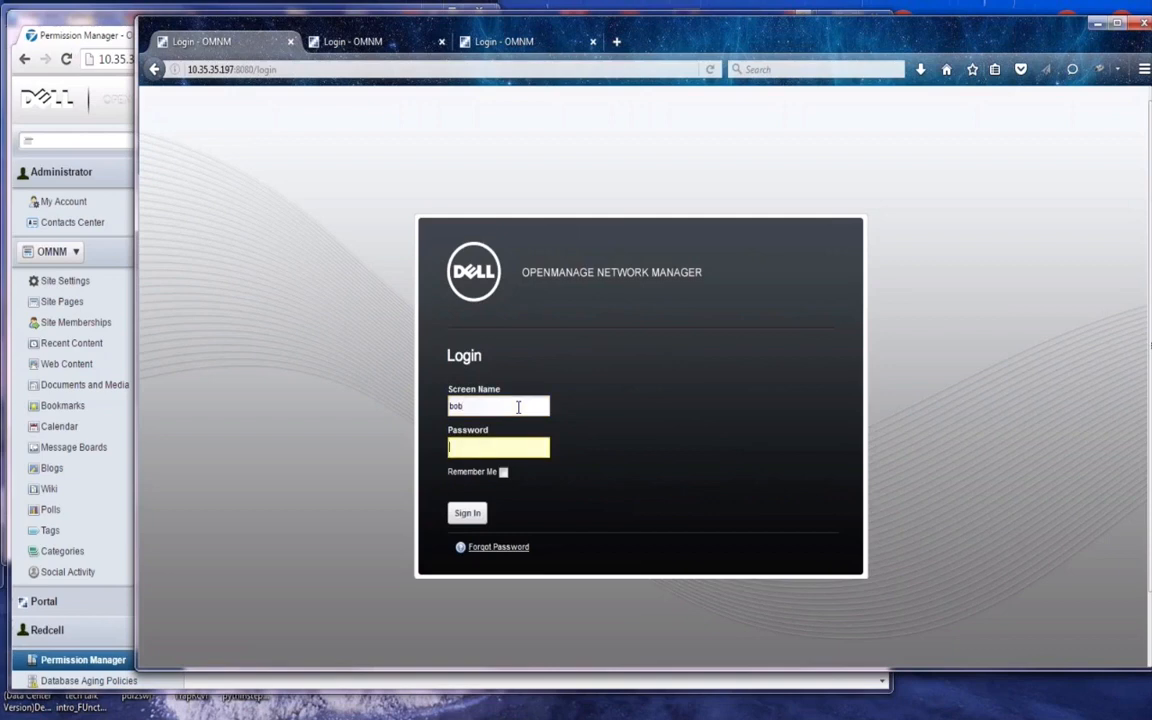
{"action": "type", "text": "*****"}
{"action": "key", "text": "Return"}
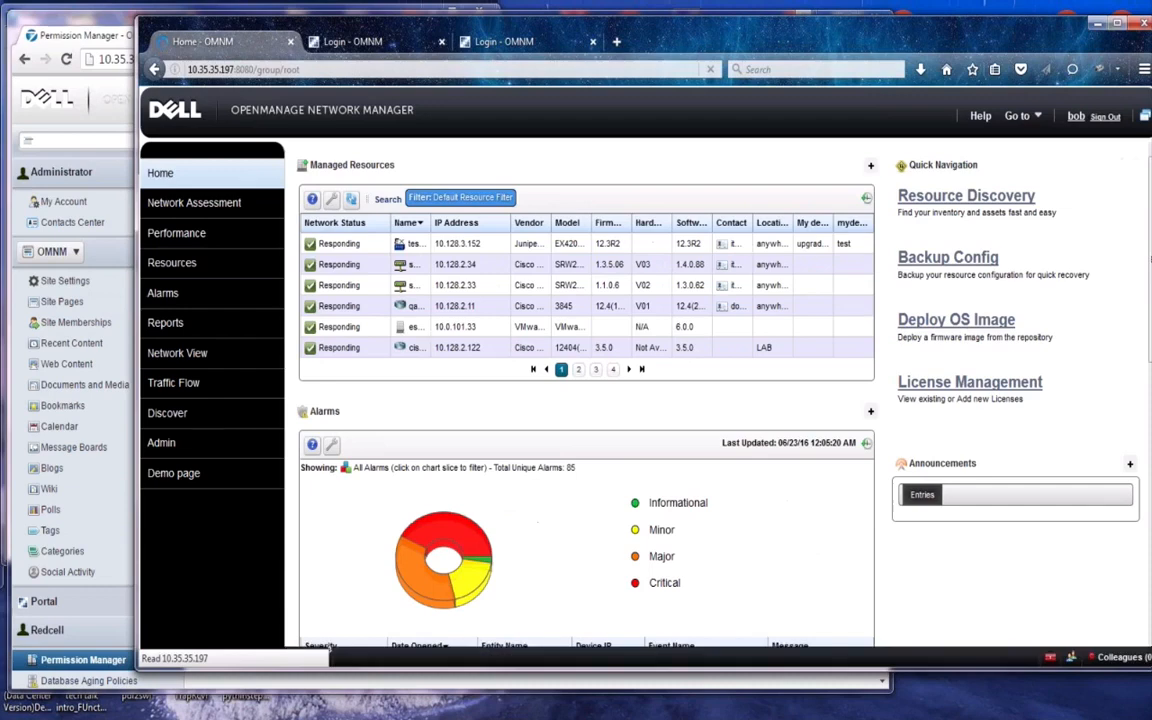
Confirm the Brocade Fabric IP Address Report menu now offers Details and Schedule, then return to Permission Manager
{"action": "left_click", "coordinate": [180, 326]}
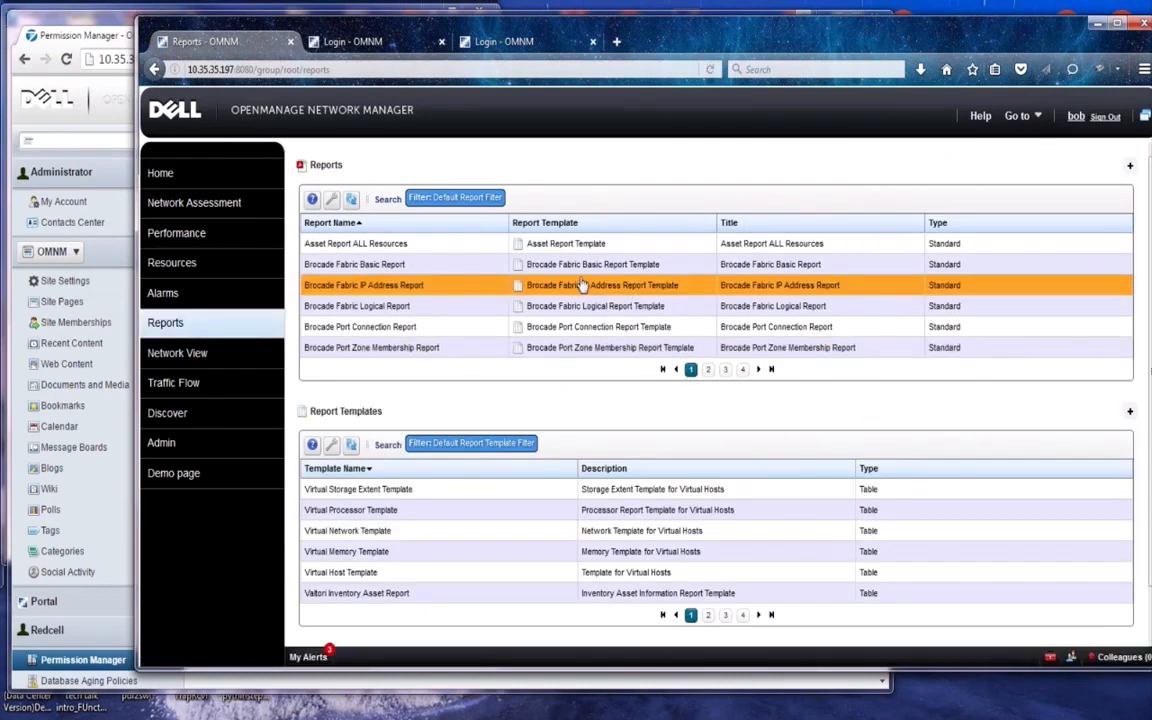
{"action": "left_click", "coordinate": [583, 287]}
{"action": "right_click", "coordinate": [583, 287]}
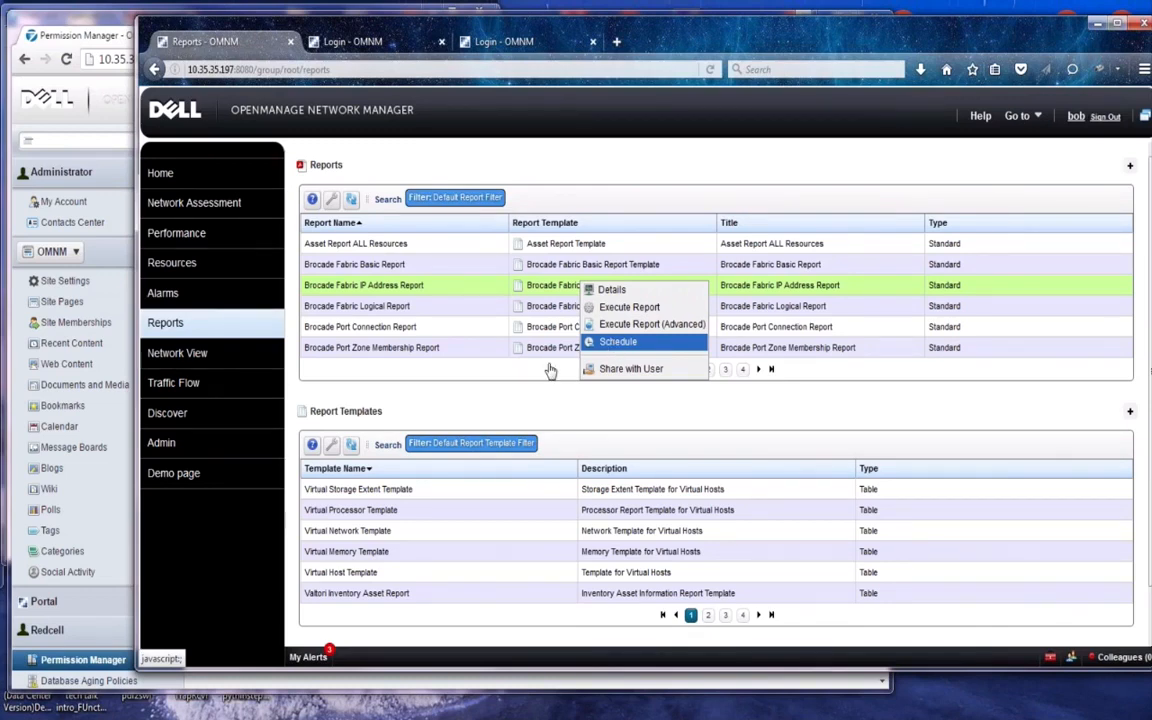
{"action": "left_click", "coordinate": [82, 247]}
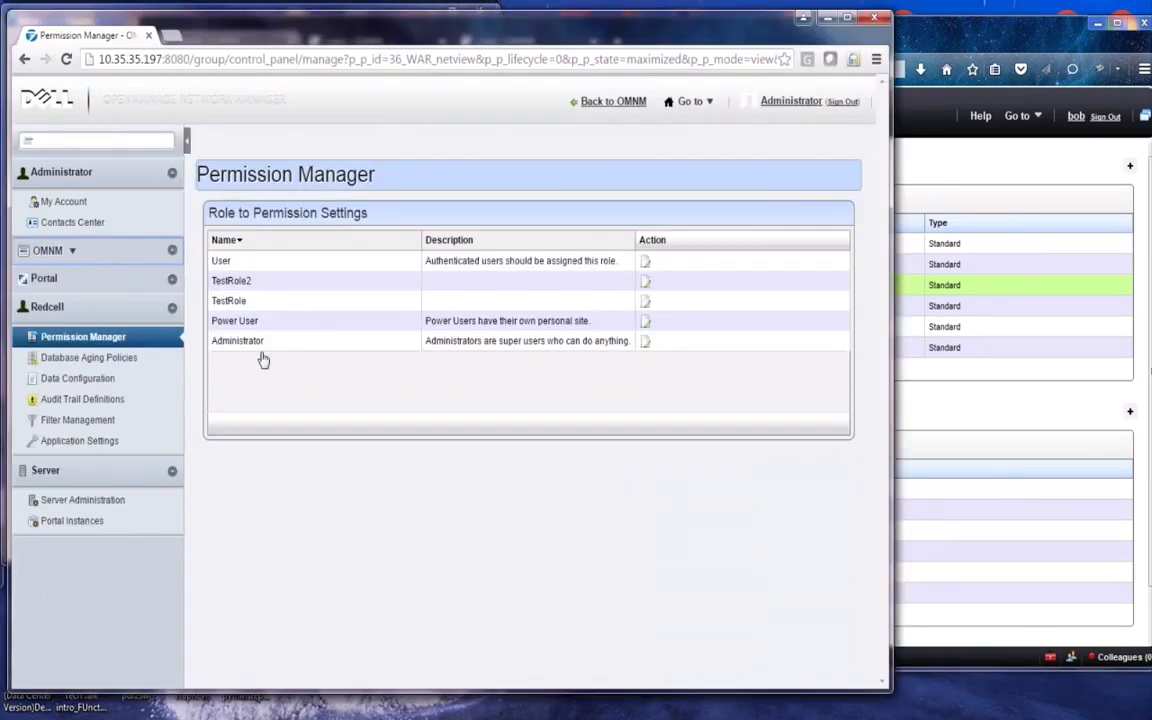
In TestRole, find the Report Manager permission and enable WRITE on it
{"action": "left_click", "coordinate": [645, 301]}
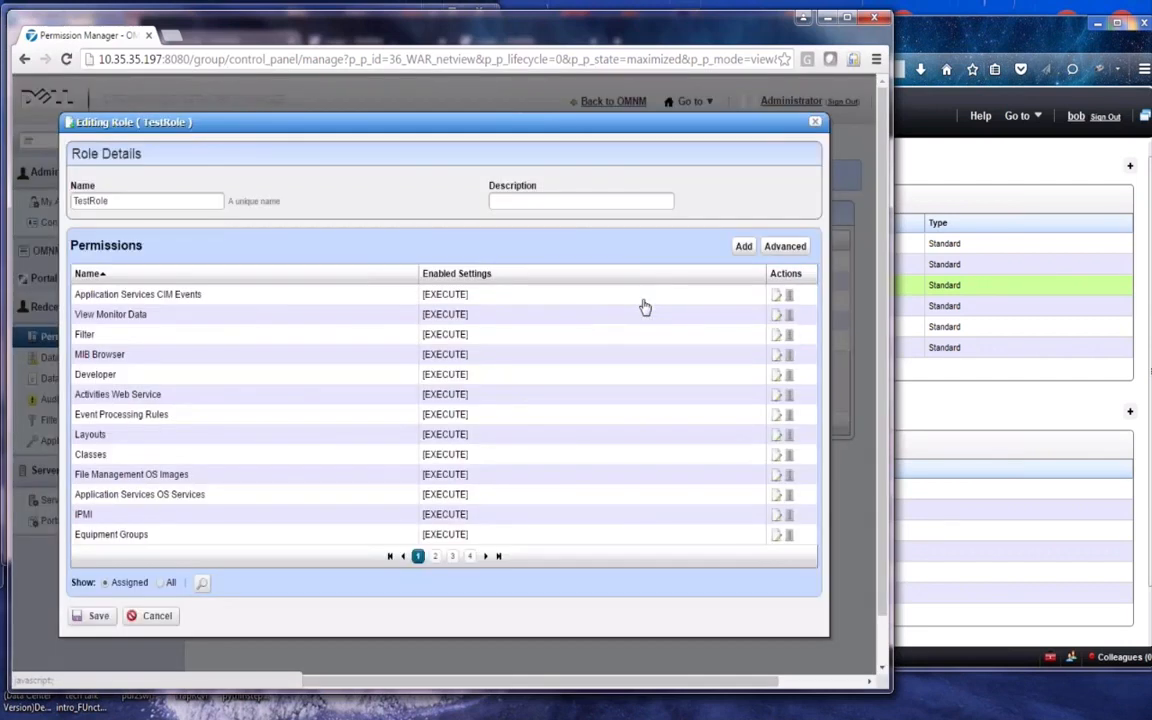
{"action": "left_click", "coordinate": [201, 584]}
{"action": "type", "text": "report"}
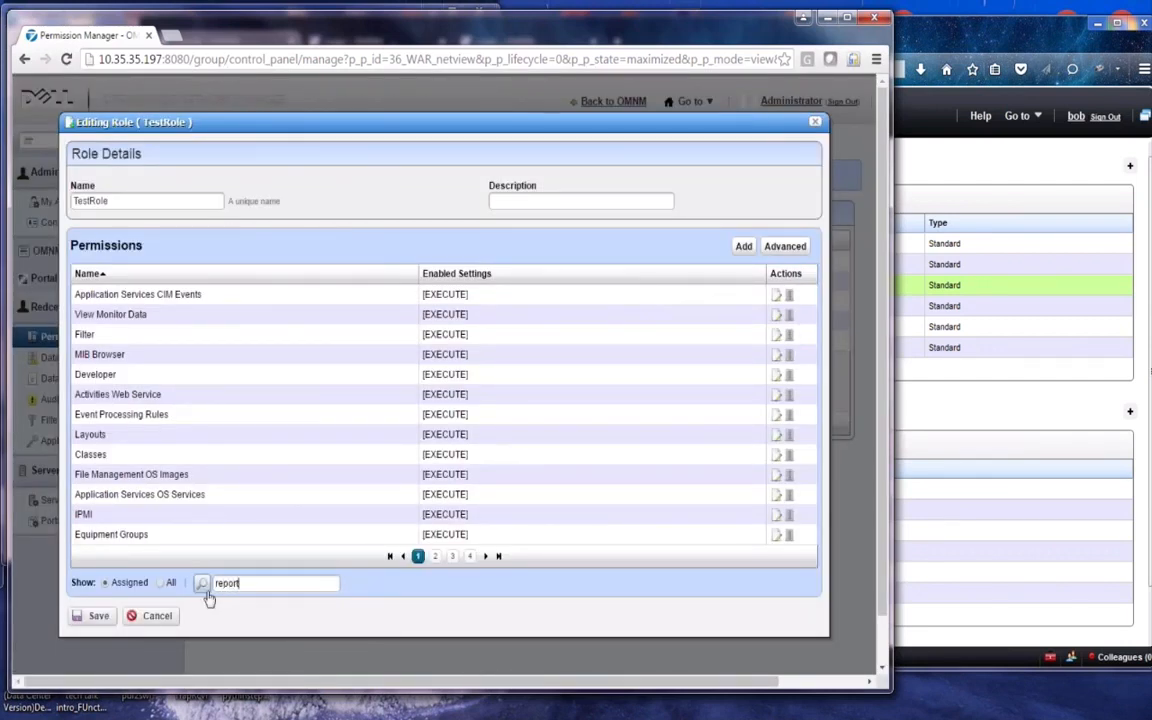
{"action": "type", "text": " manager"}
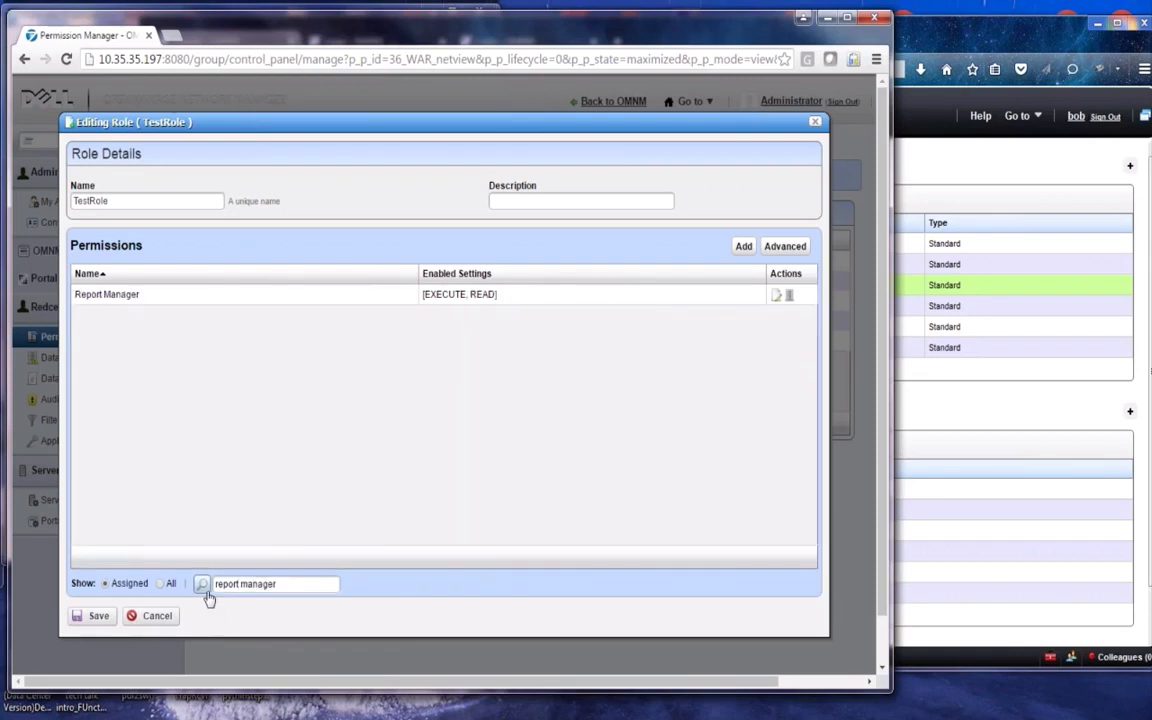
{"action": "left_click", "coordinate": [777, 296]}
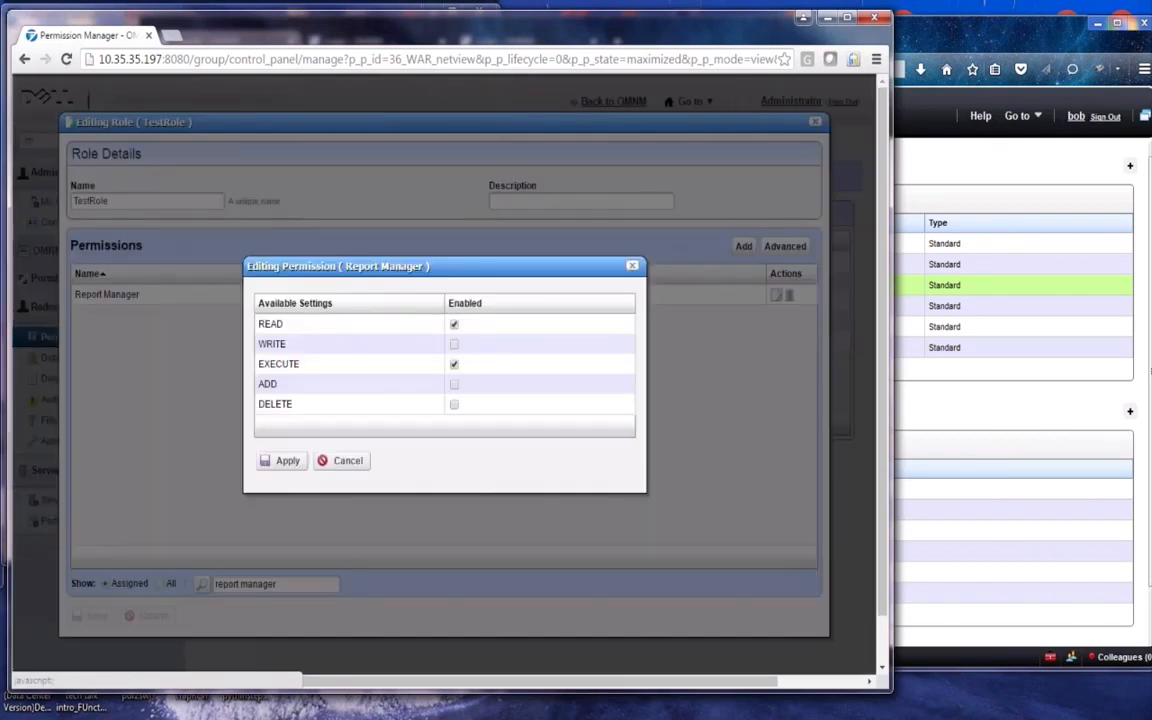
{"action": "left_click", "coordinate": [454, 344]}
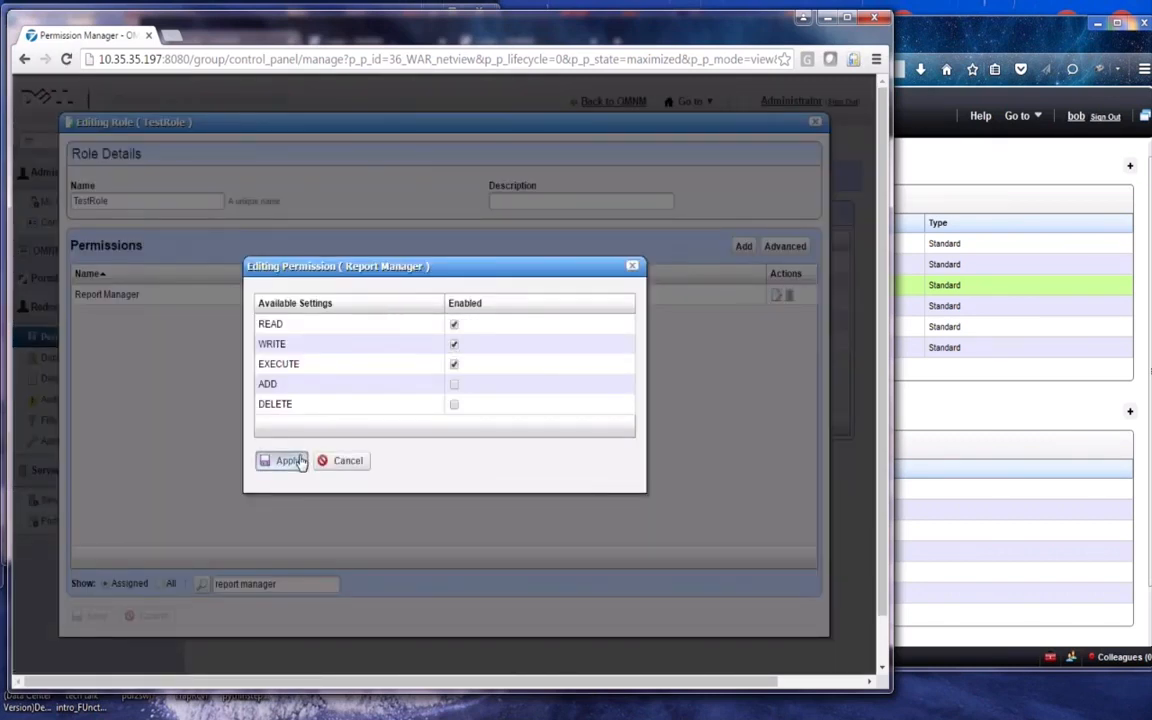
{"action": "left_click", "coordinate": [301, 461]}
Save TestRole and sign the test user out in the other window
{"action": "left_click", "coordinate": [96, 617]}
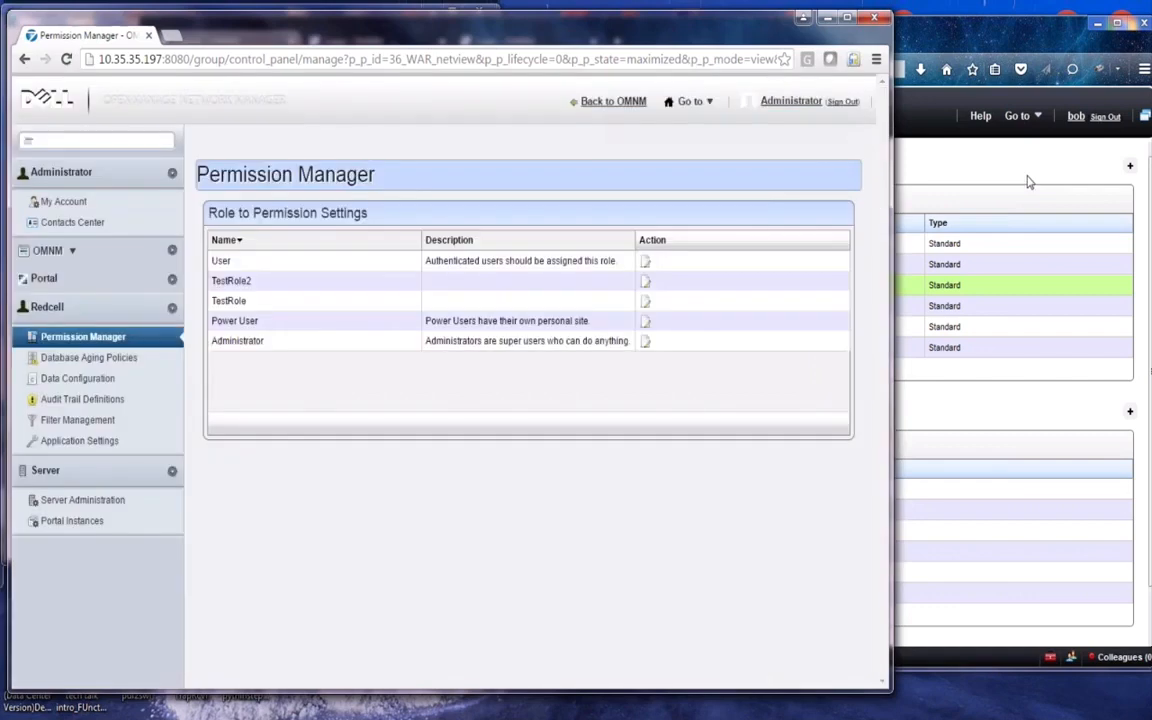
{"action": "left_click", "coordinate": [1032, 176]}
{"action": "left_click", "coordinate": [1105, 118]}
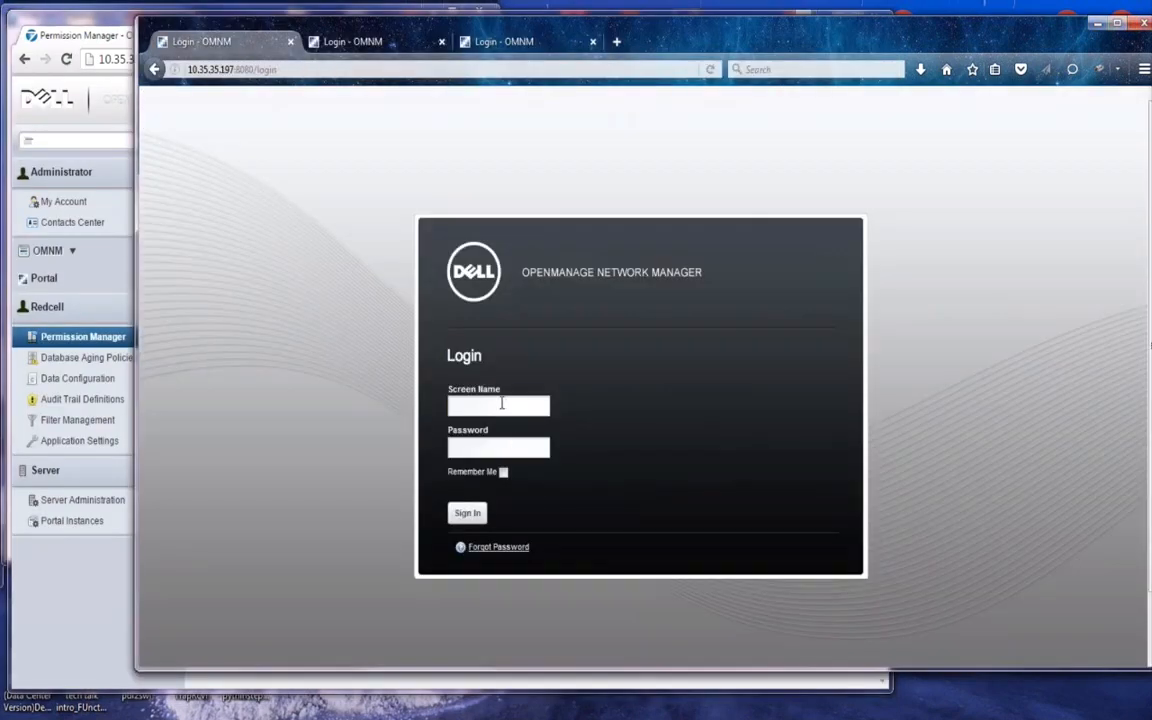
Log back in with the test user's screen name and password
{"action": "left_click", "coordinate": [501, 404]}
{"action": "type", "text": "bob"}
{"action": "key", "text": "Tab"}
{"action": "type", "text": "••••••"}
{"action": "key", "text": "Return"}
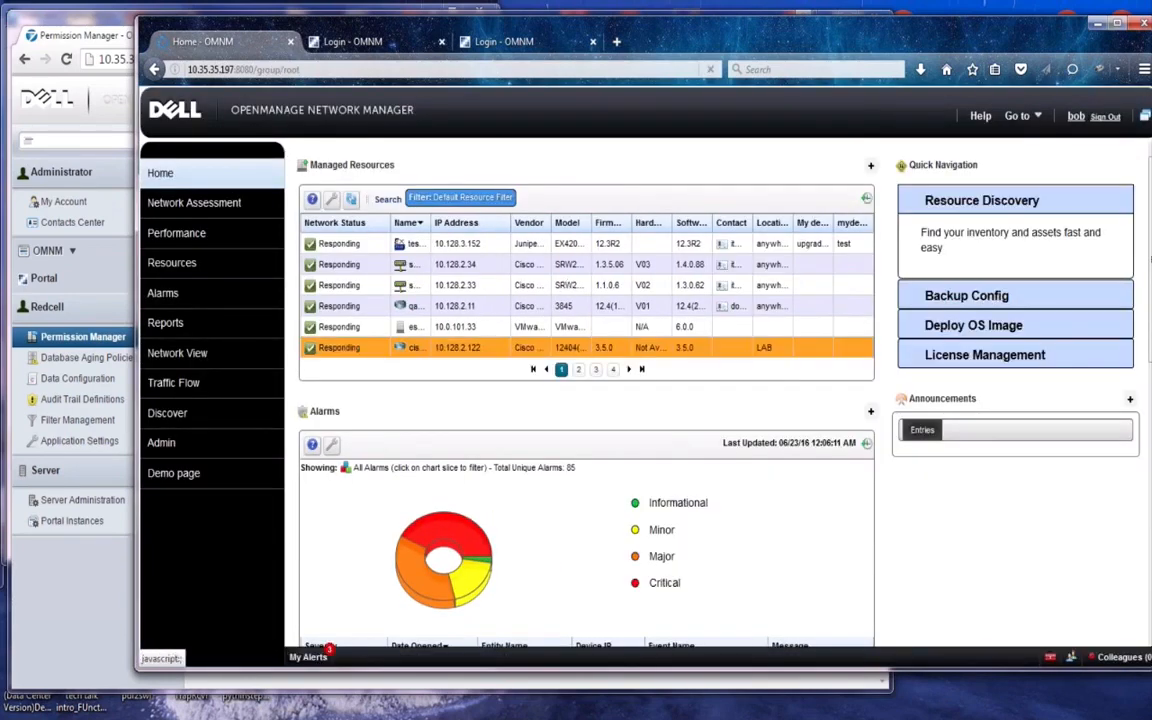
Check a report's context-menu actions on the Reports page, then return to Permission Manager
{"action": "left_click", "coordinate": [176, 327]}
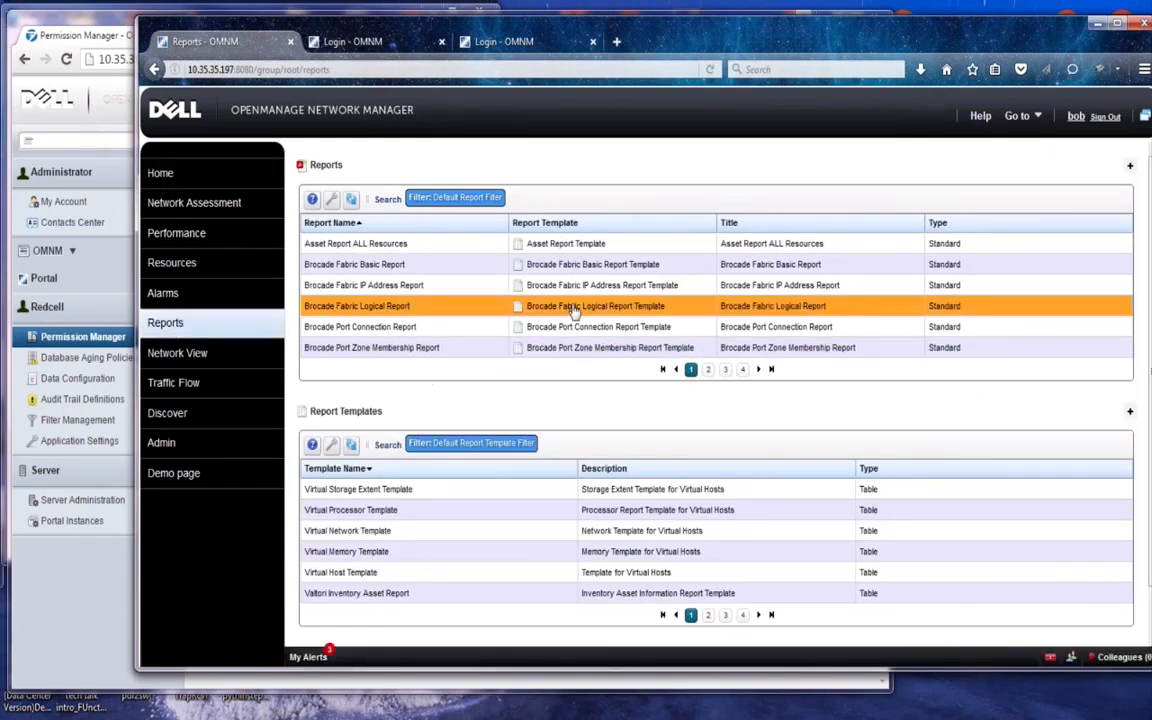
{"action": "right_click", "coordinate": [582, 286]}
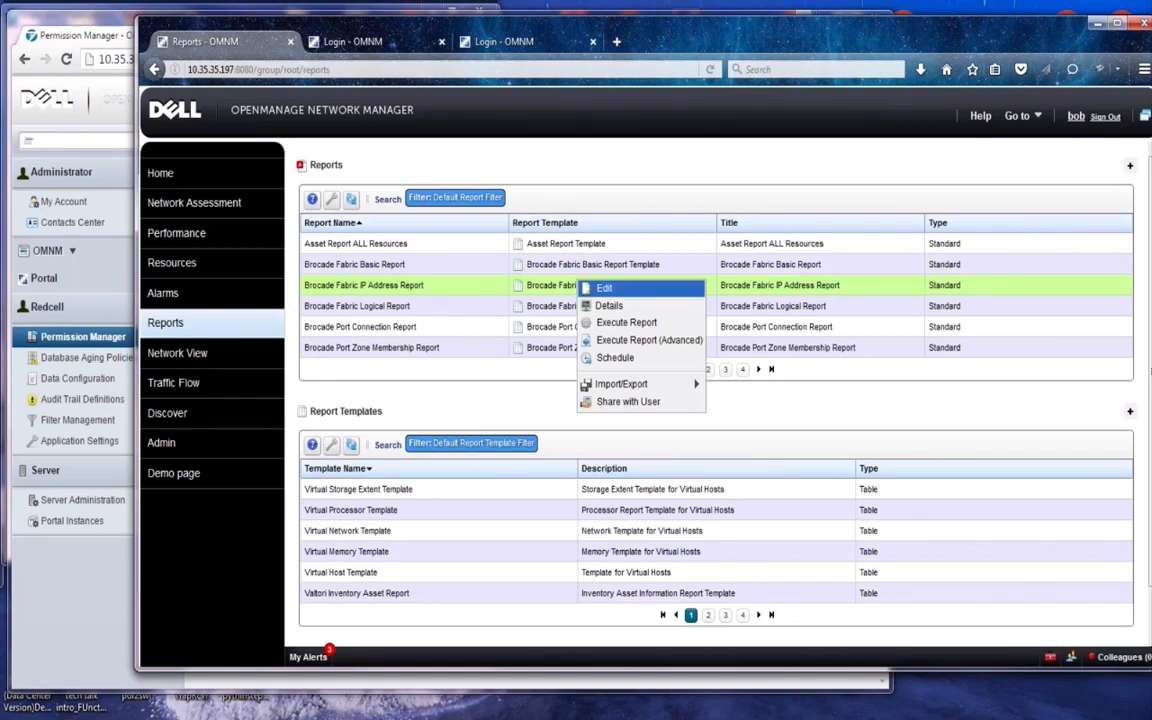
{"action": "mouse_move", "coordinate": [626, 388]}
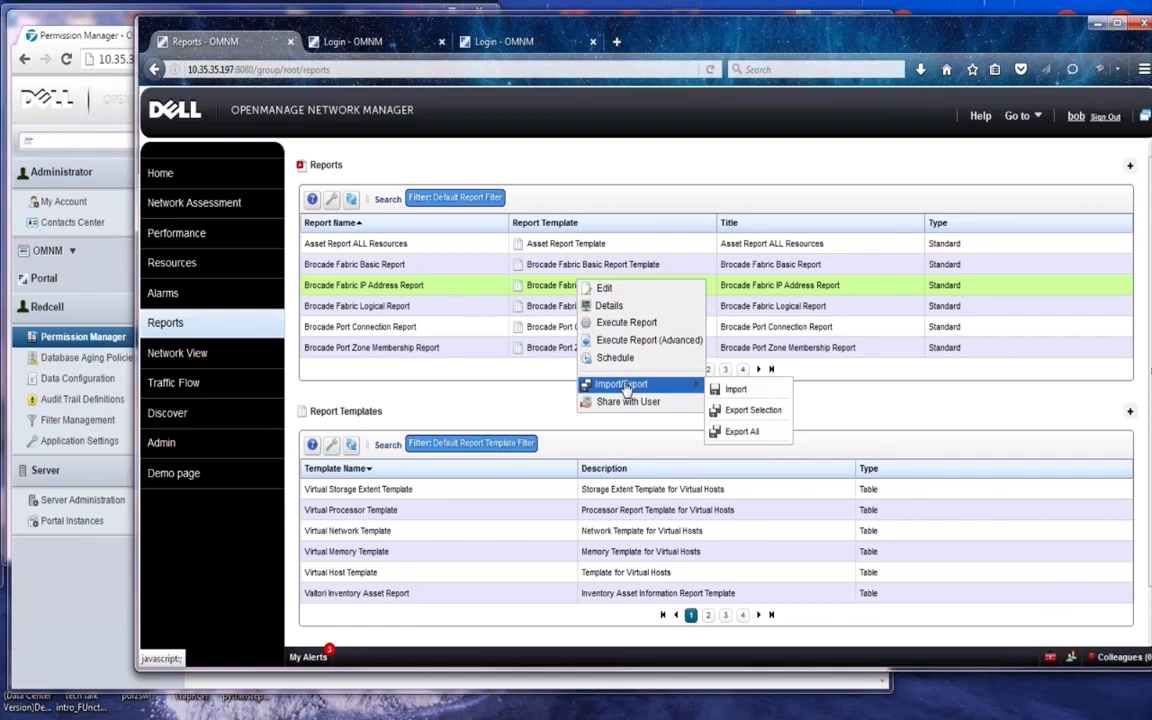
{"action": "left_click", "coordinate": [113, 336]}
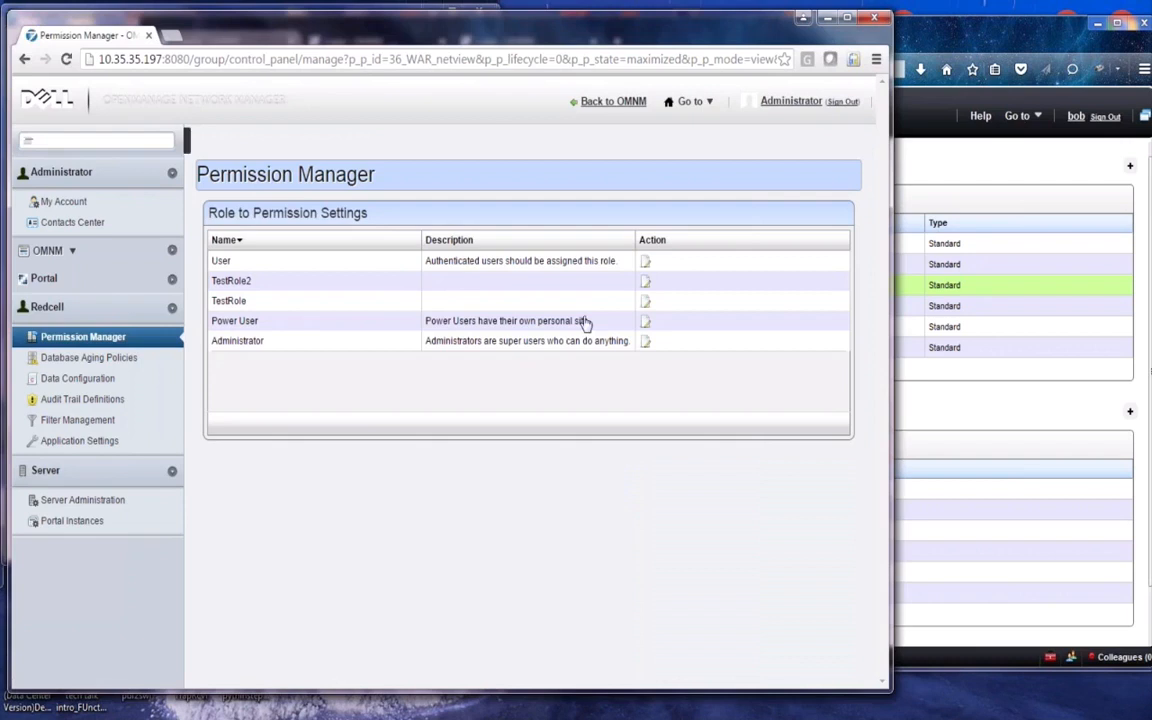
Enable ADD on TestRole's Report Manager permission, joining EXECUTE, WRITE and READ, and save the role
{"action": "left_click", "coordinate": [645, 301]}
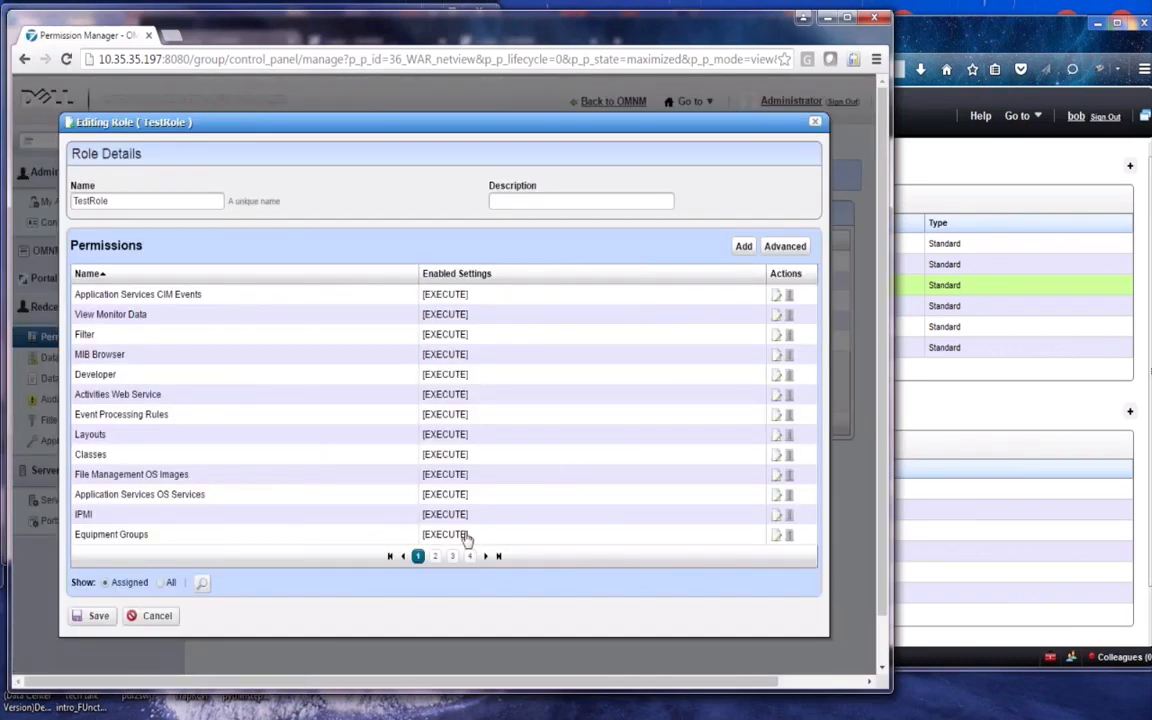
{"action": "left_click", "coordinate": [202, 582]}
{"action": "type", "text": "re"}
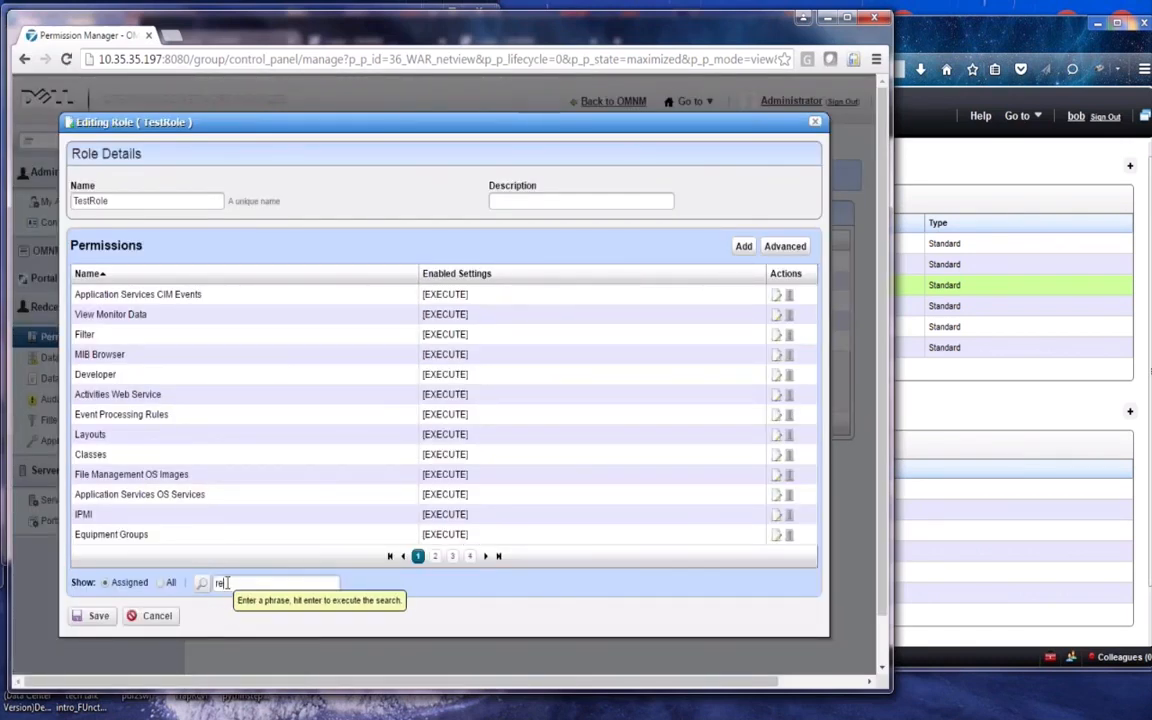
{"action": "type", "text": "port manager"}
{"action": "key", "text": "Return"}
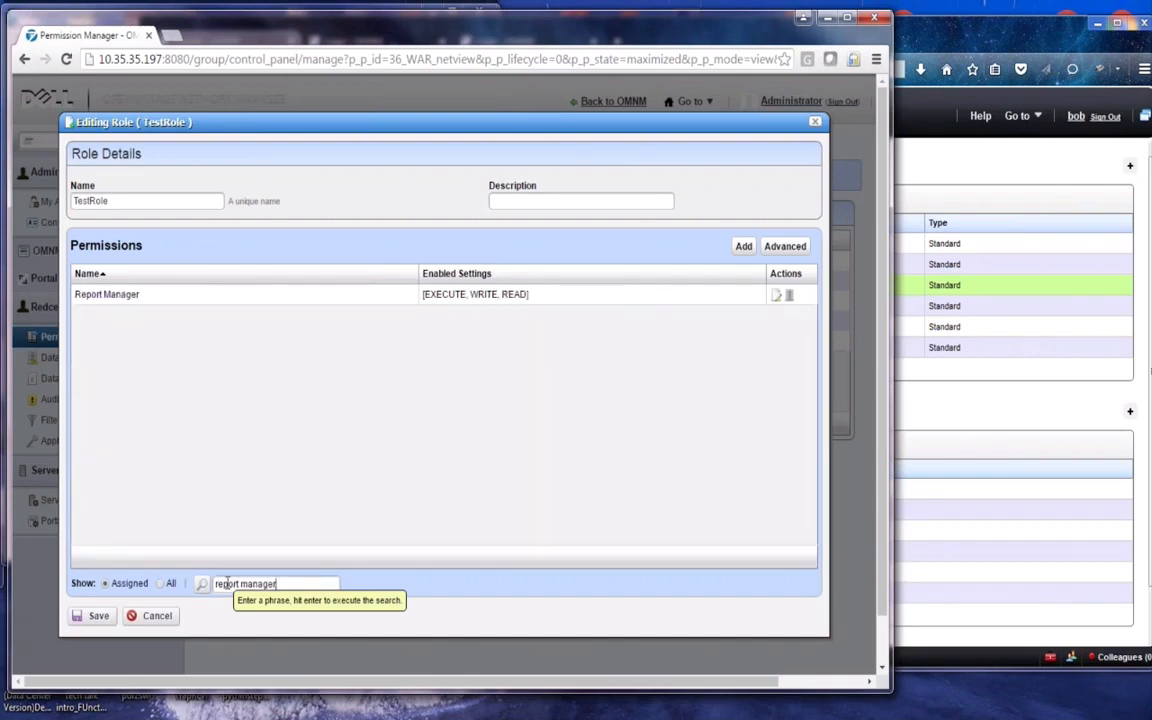
{"action": "left_click", "coordinate": [776, 298]}
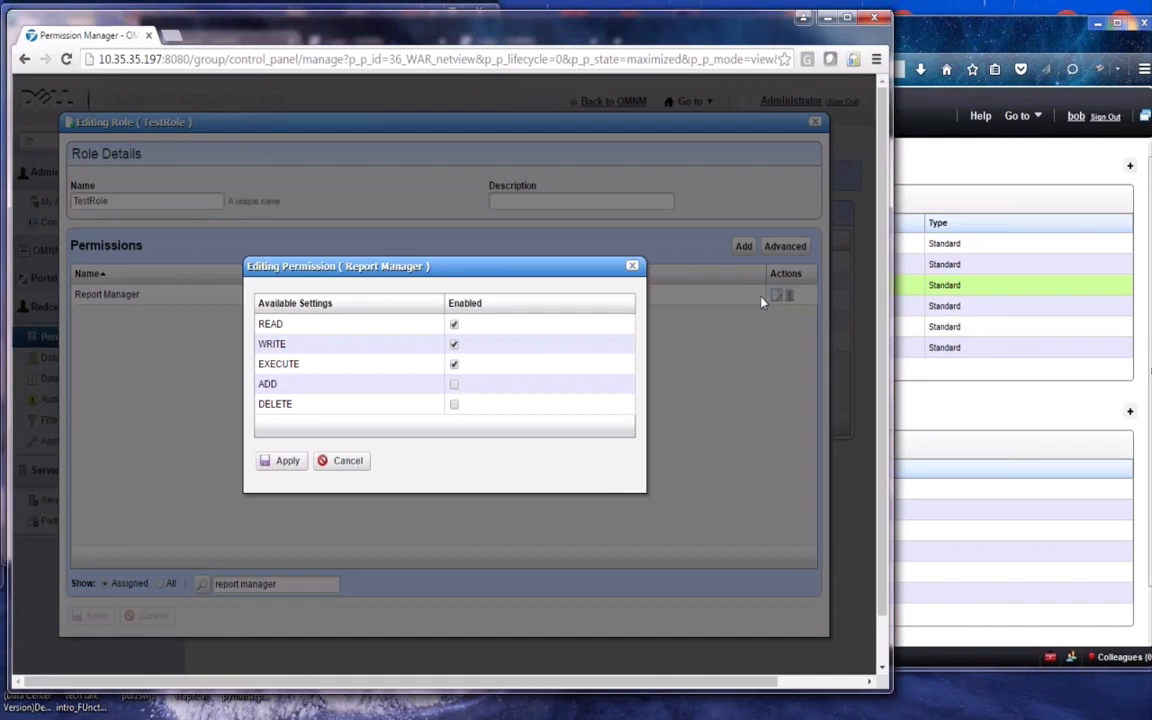
{"action": "left_click", "coordinate": [454, 386]}
{"action": "left_click", "coordinate": [288, 462]}
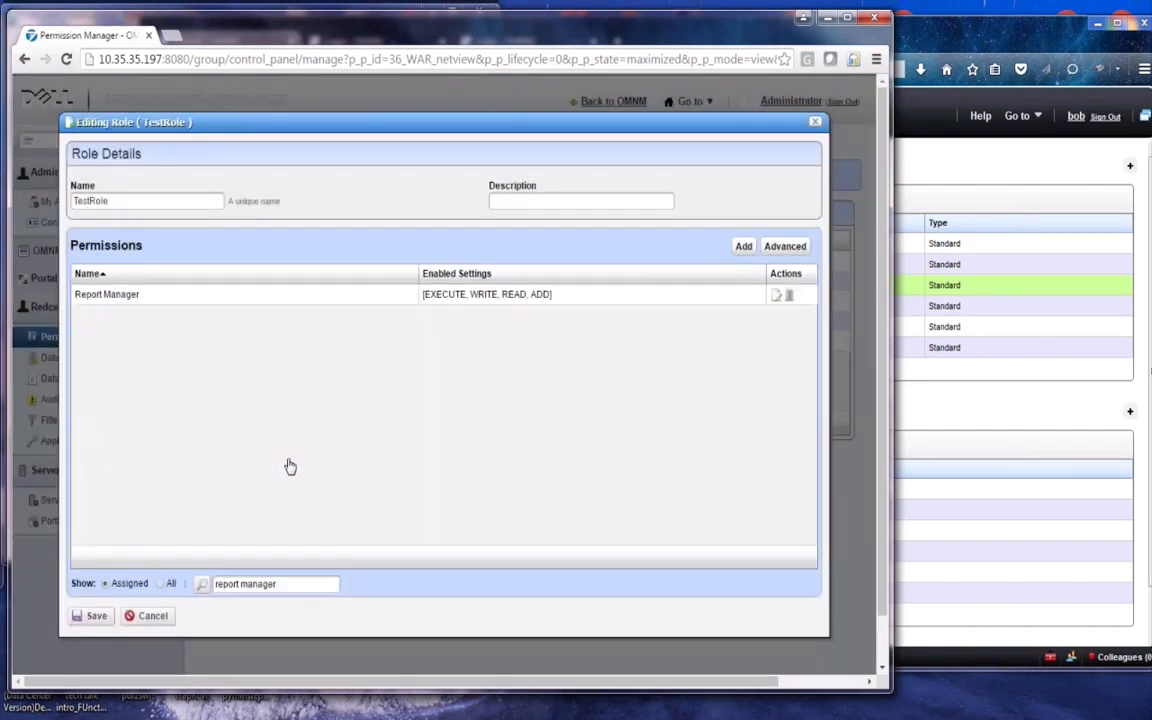
{"action": "left_click", "coordinate": [96, 616]}
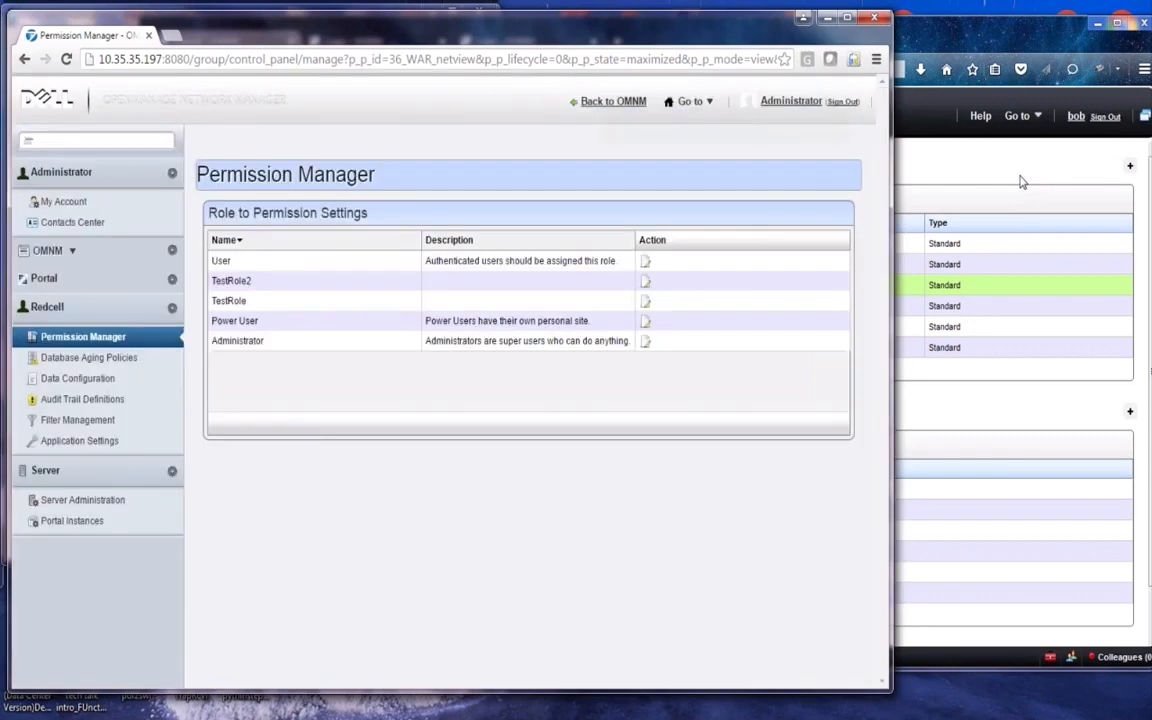
Sign the test user out and log back in with their credentials
{"action": "left_click", "coordinate": [1022, 181]}
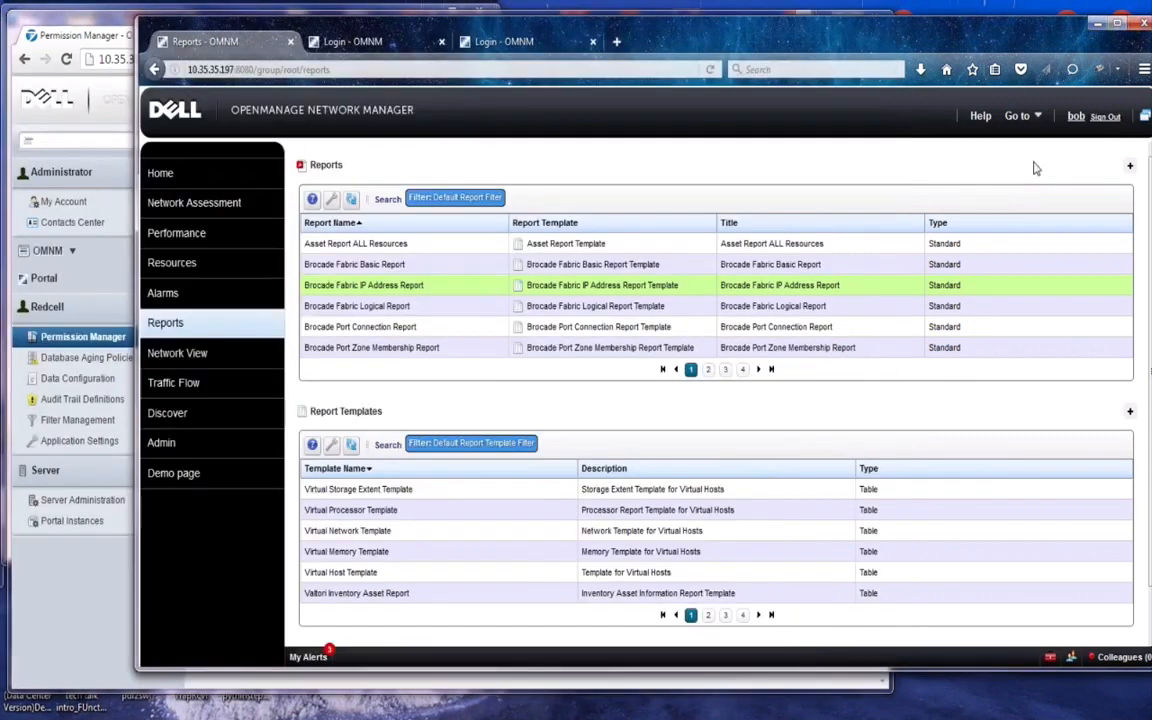
{"action": "left_click", "coordinate": [1108, 115]}
{"action": "left_click", "coordinate": [468, 402]}
{"action": "type", "text": "b"}
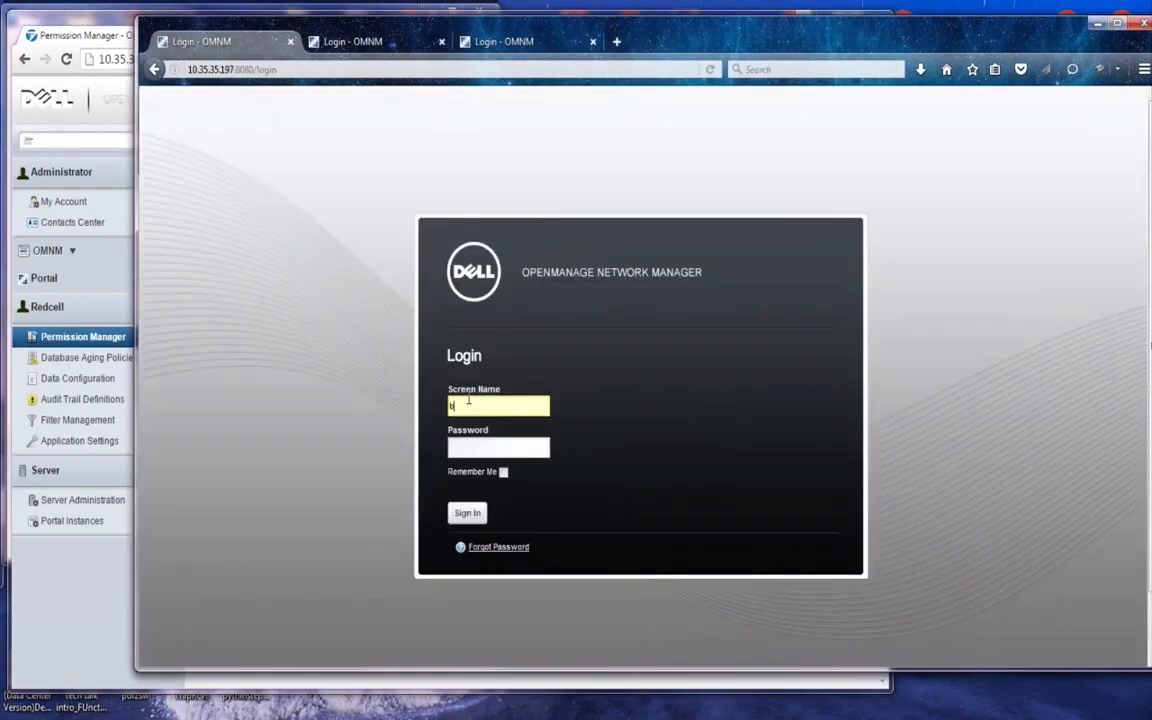
{"action": "type", "text": "ob"}
{"action": "key", "text": "Tab"}
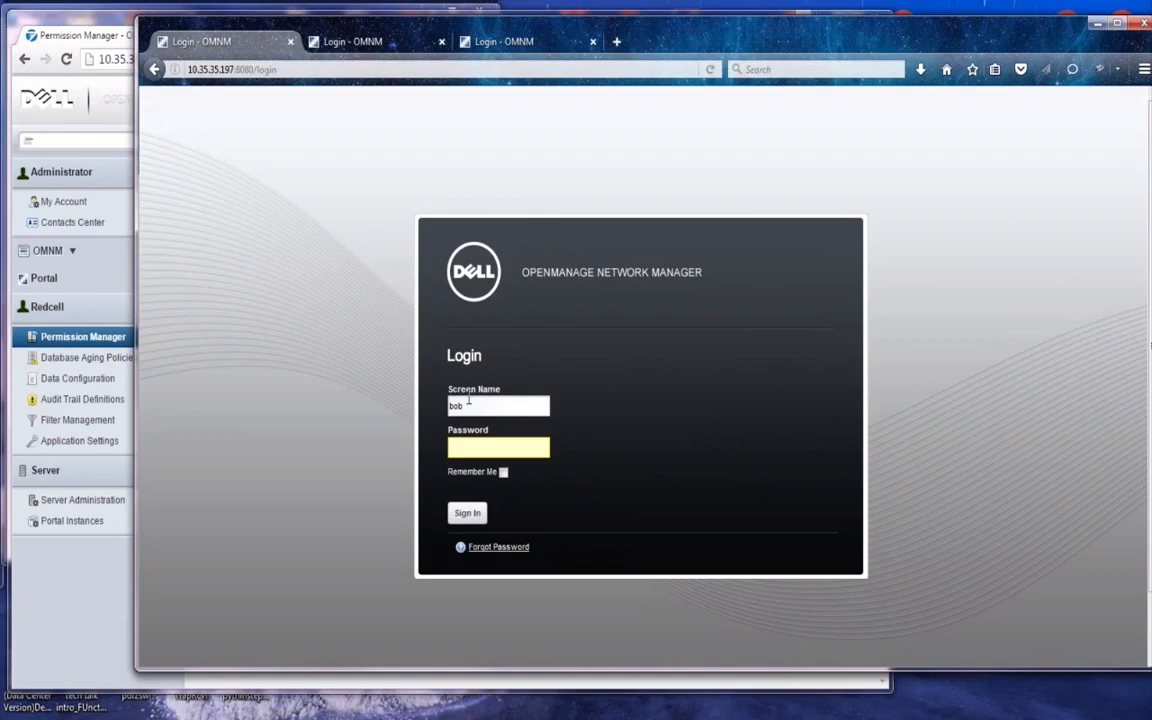
{"action": "type", "text": "password"}
{"action": "key", "text": "Return"}
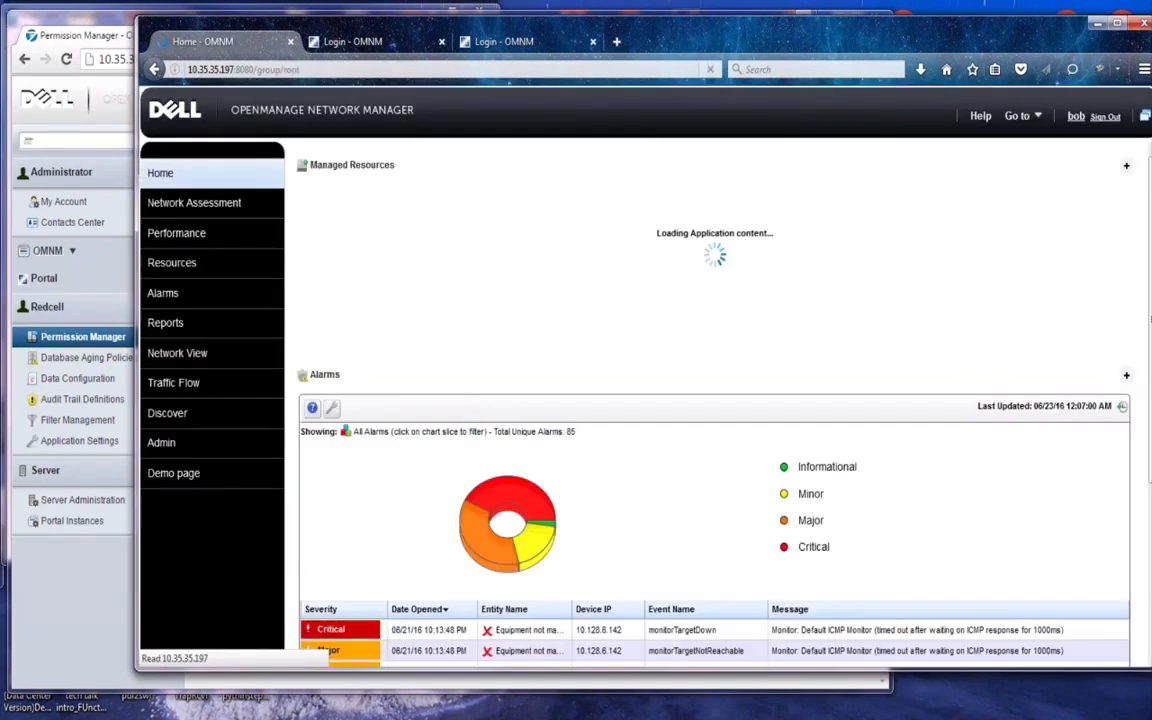
Show the context-menu actions for the Brocade Fabric Logical Report
{"action": "left_click", "coordinate": [168, 323]}
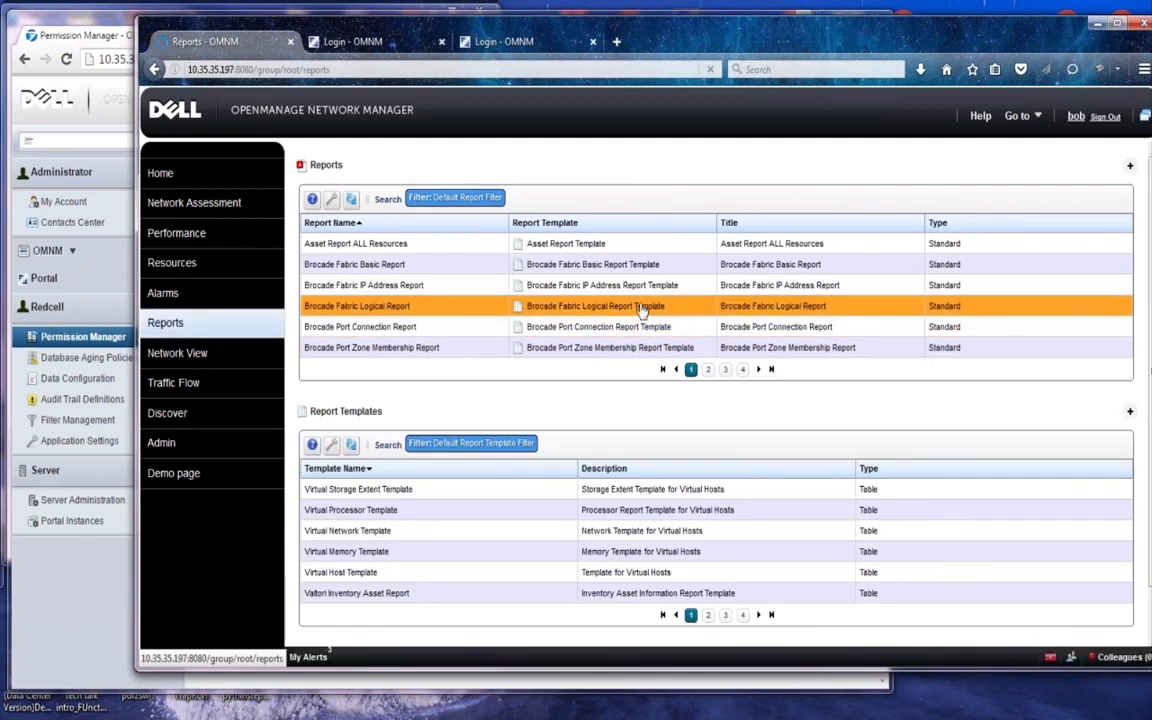
{"action": "left_click", "coordinate": [641, 309]}
{"action": "right_click", "coordinate": [641, 309]}
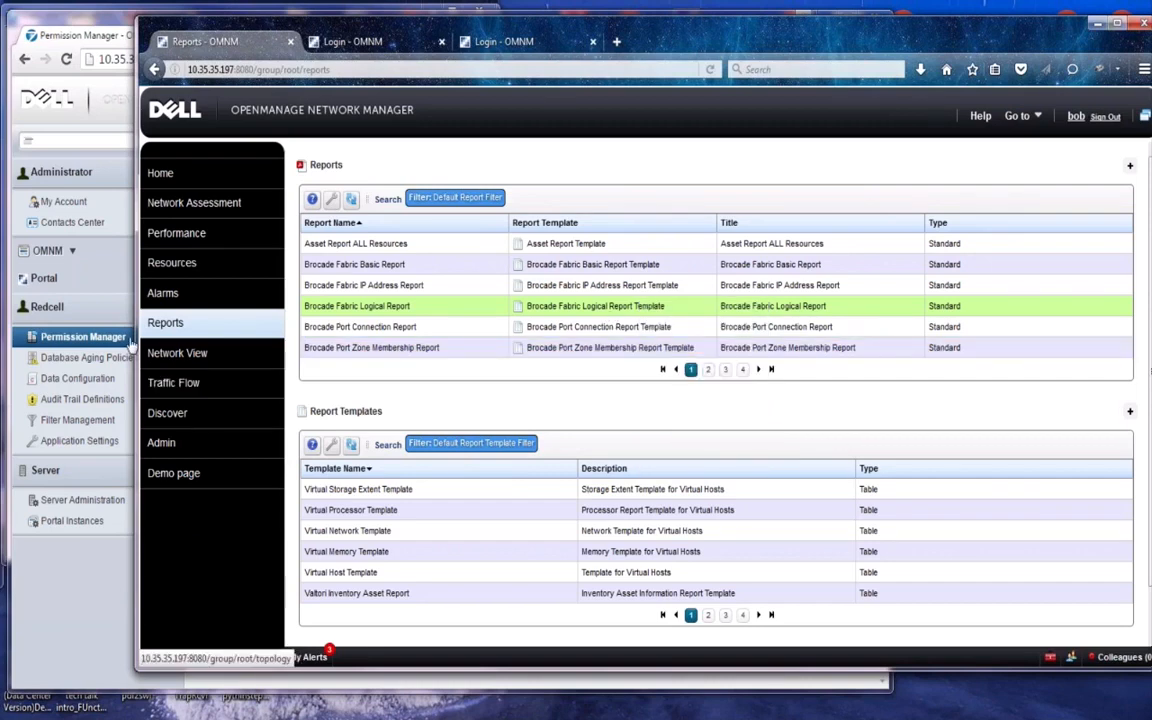
Add DELETE to TestRole's Report Manager permission and save TestRole
{"action": "left_click", "coordinate": [100, 337]}
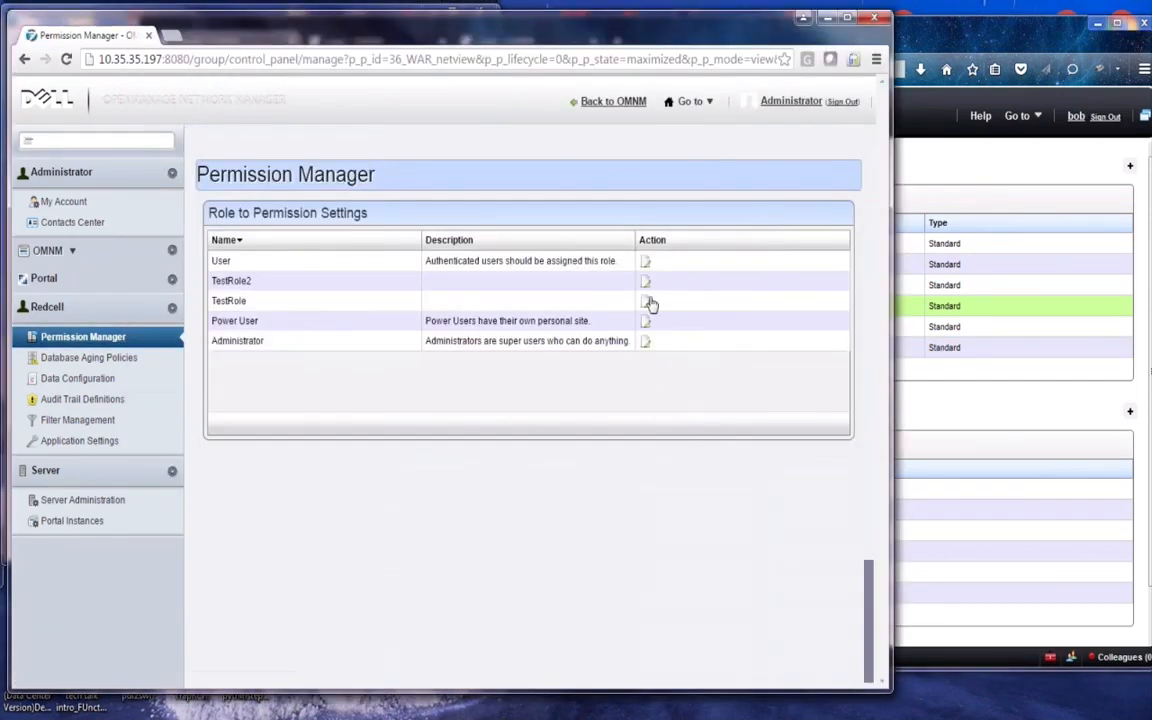
{"action": "left_click", "coordinate": [647, 301]}
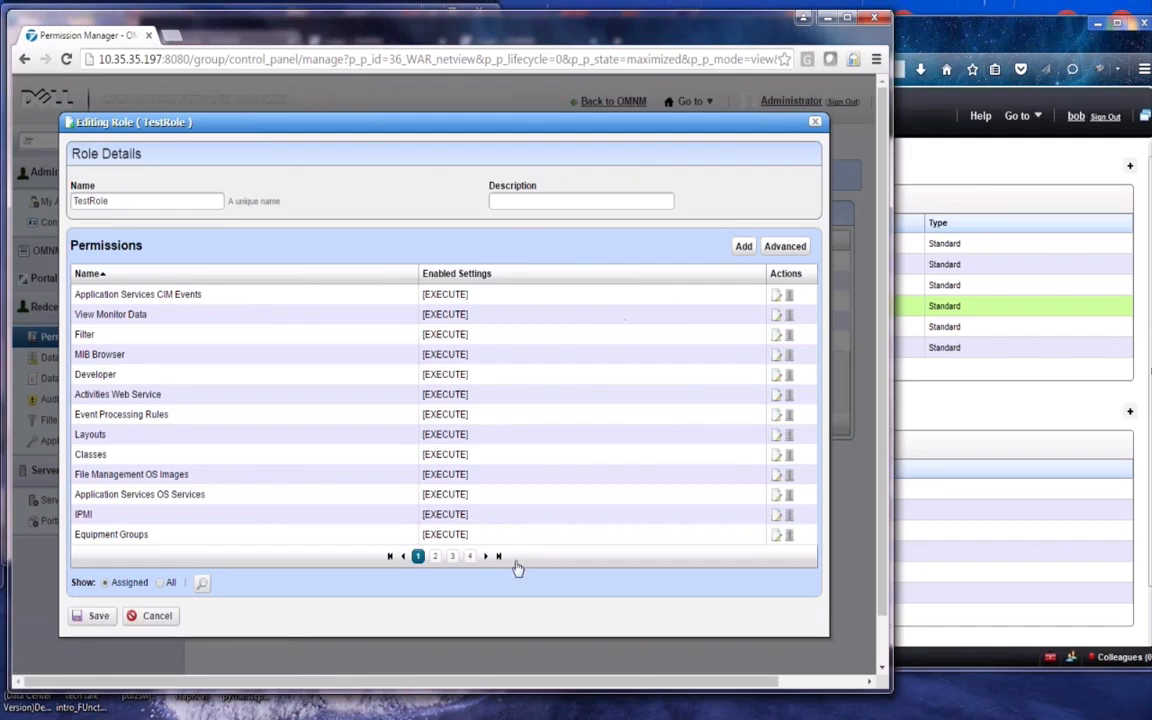
{"action": "left_click", "coordinate": [201, 582]}
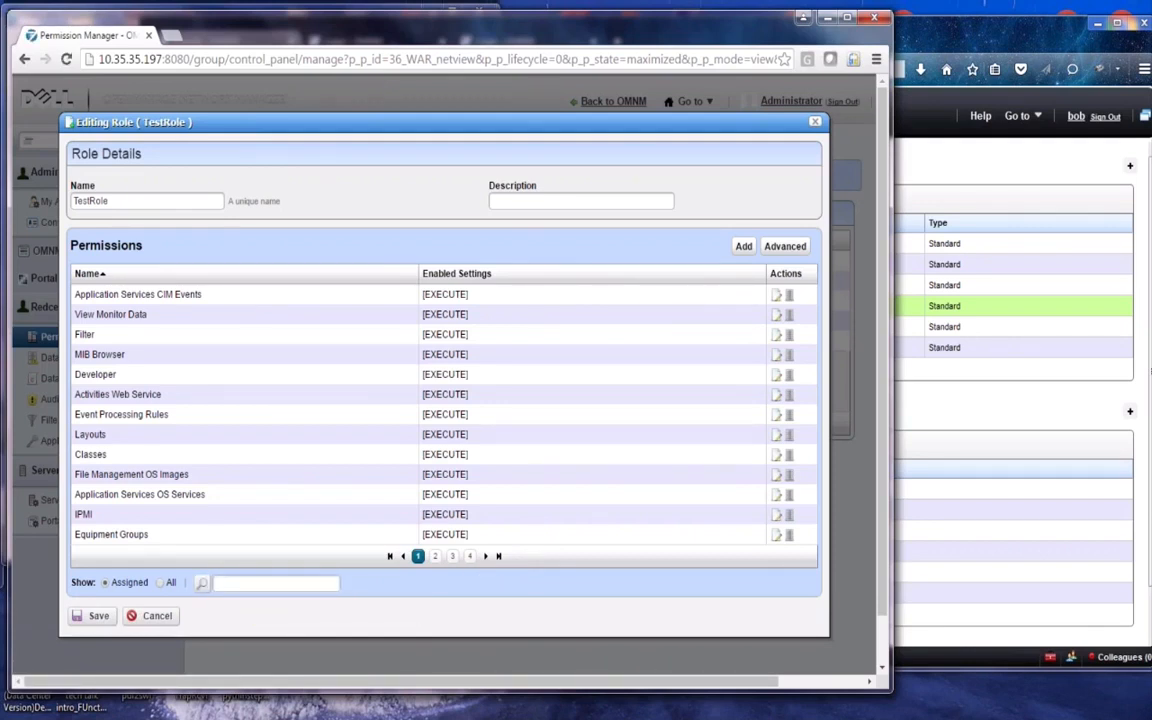
{"action": "type", "text": "report manager"}
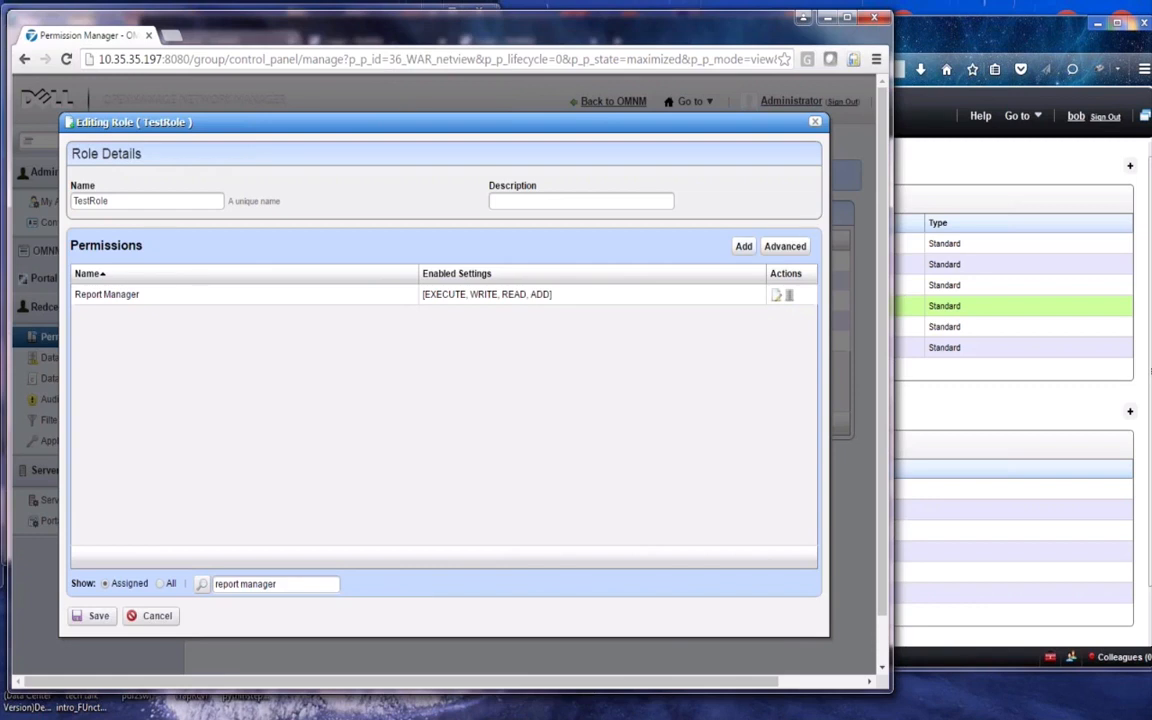
{"action": "left_click", "coordinate": [775, 298]}
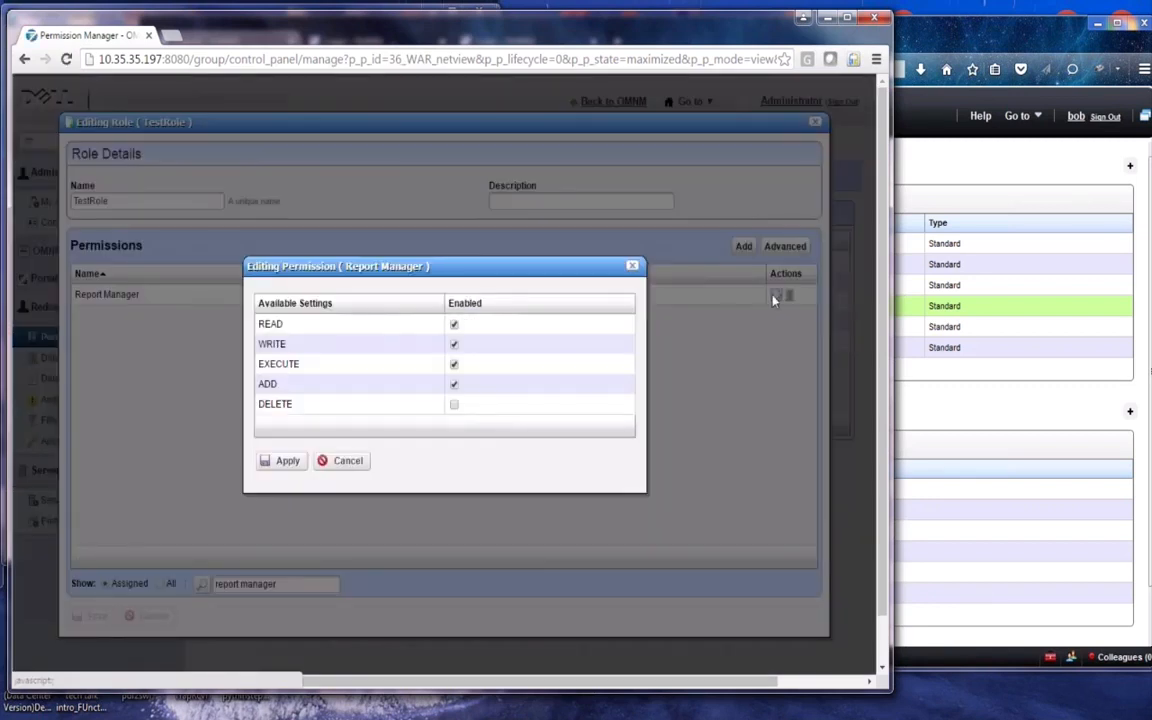
{"action": "left_click", "coordinate": [454, 404]}
{"action": "left_click", "coordinate": [286, 461]}
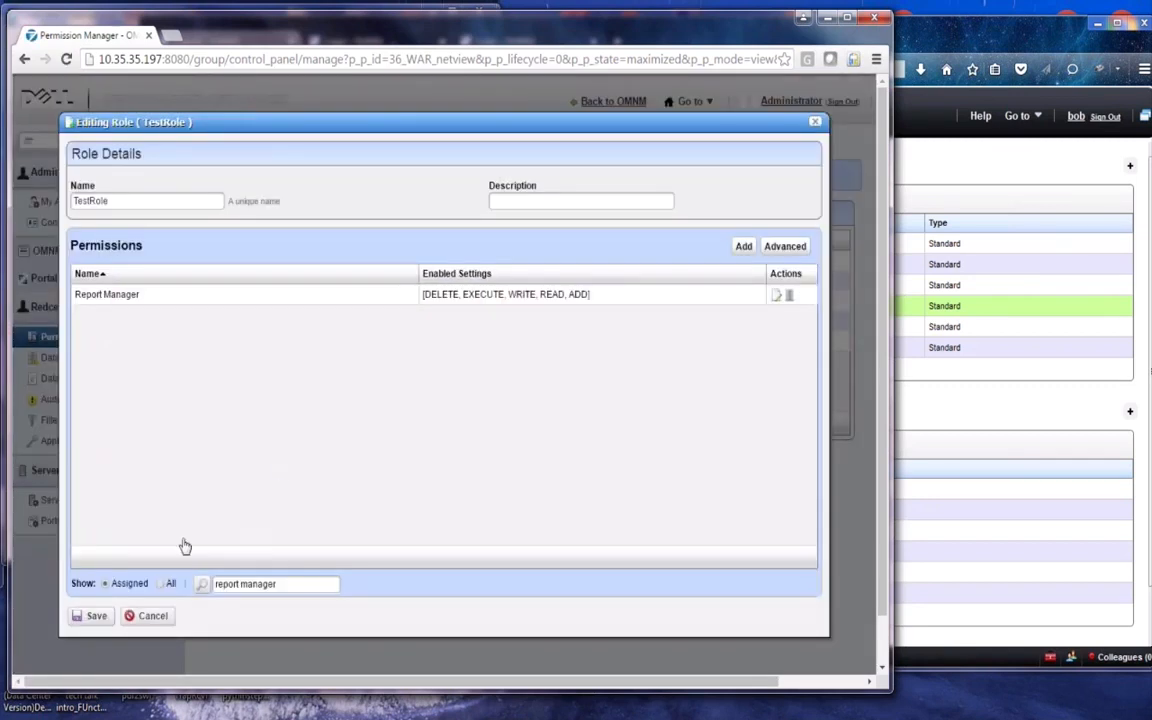
{"action": "left_click", "coordinate": [96, 617]}
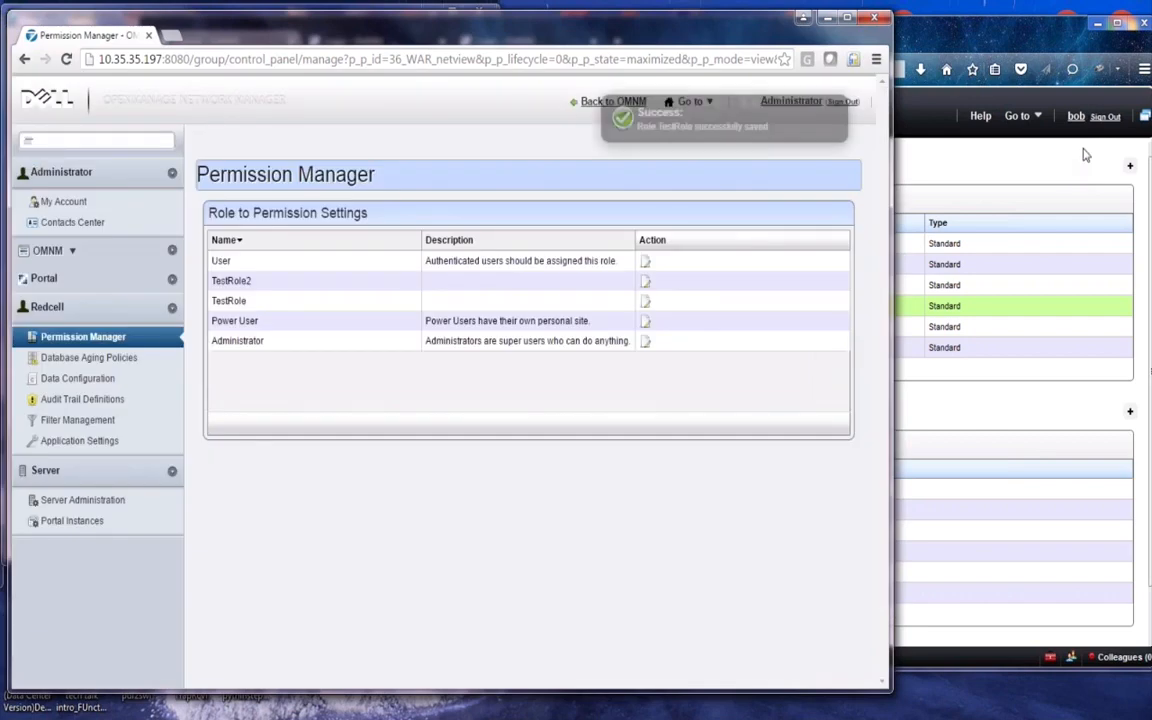
Sign out and log back in as the test user
{"action": "left_click", "coordinate": [1108, 118]}
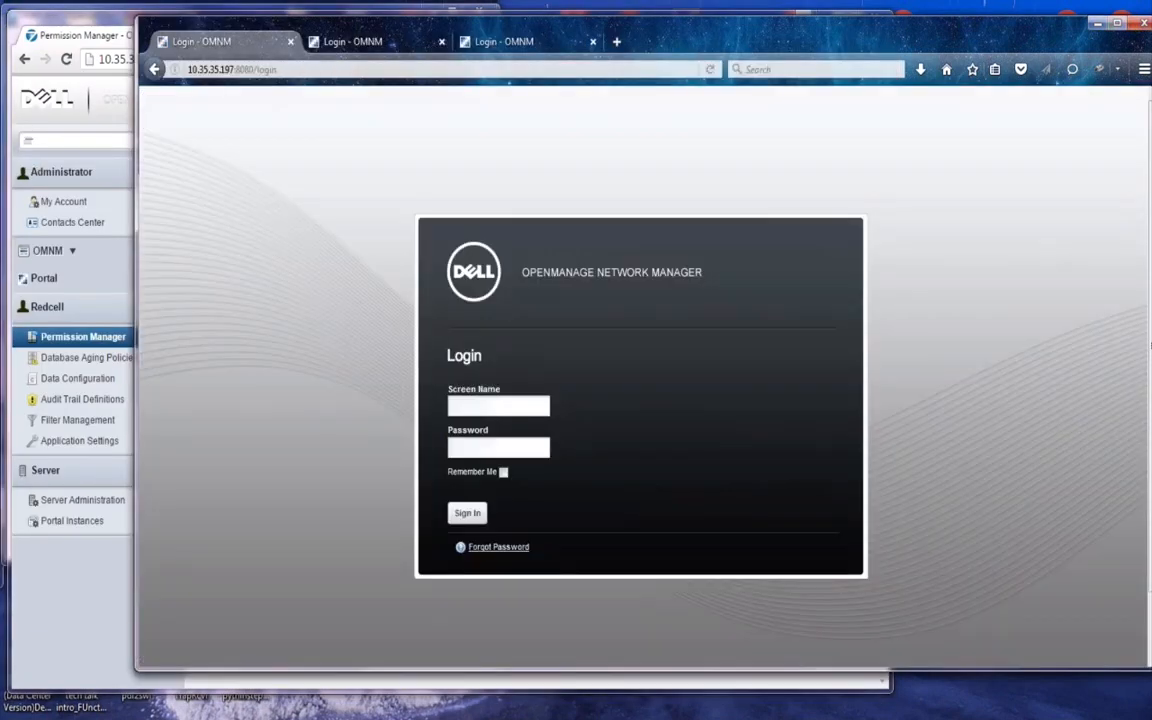
{"action": "left_click", "coordinate": [492, 405]}
{"action": "type", "text": "bob"}
{"action": "key", "text": "Tab"}
{"action": "type", "text": "test"}
{"action": "key", "text": "Return"}
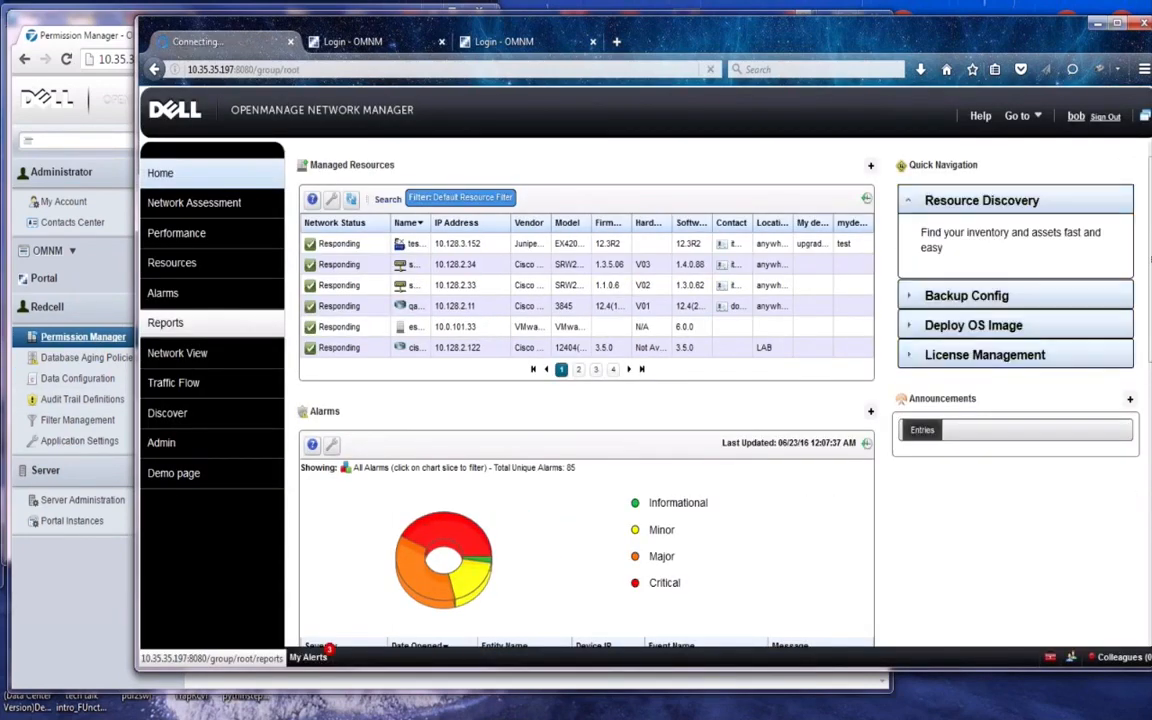
Confirm the Brocade Fabric Logical Report's context menu now offers Delete, then return to Permission Manager
{"action": "left_click", "coordinate": [167, 322]}
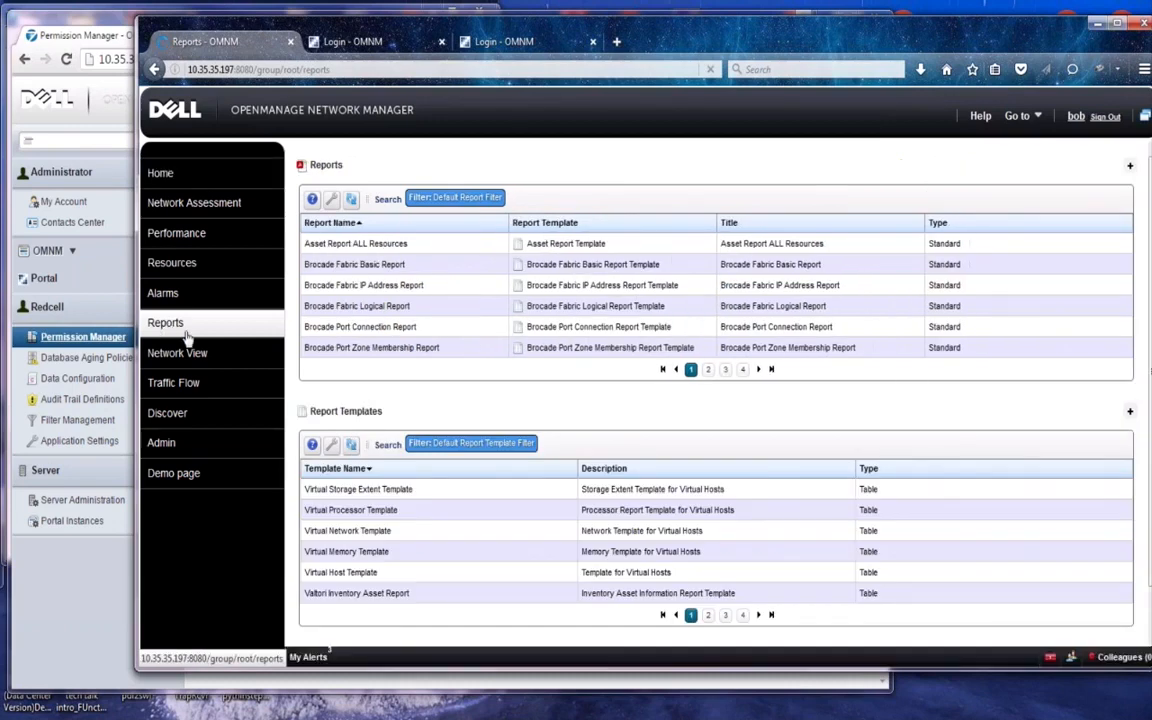
{"action": "left_click", "coordinate": [603, 311]}
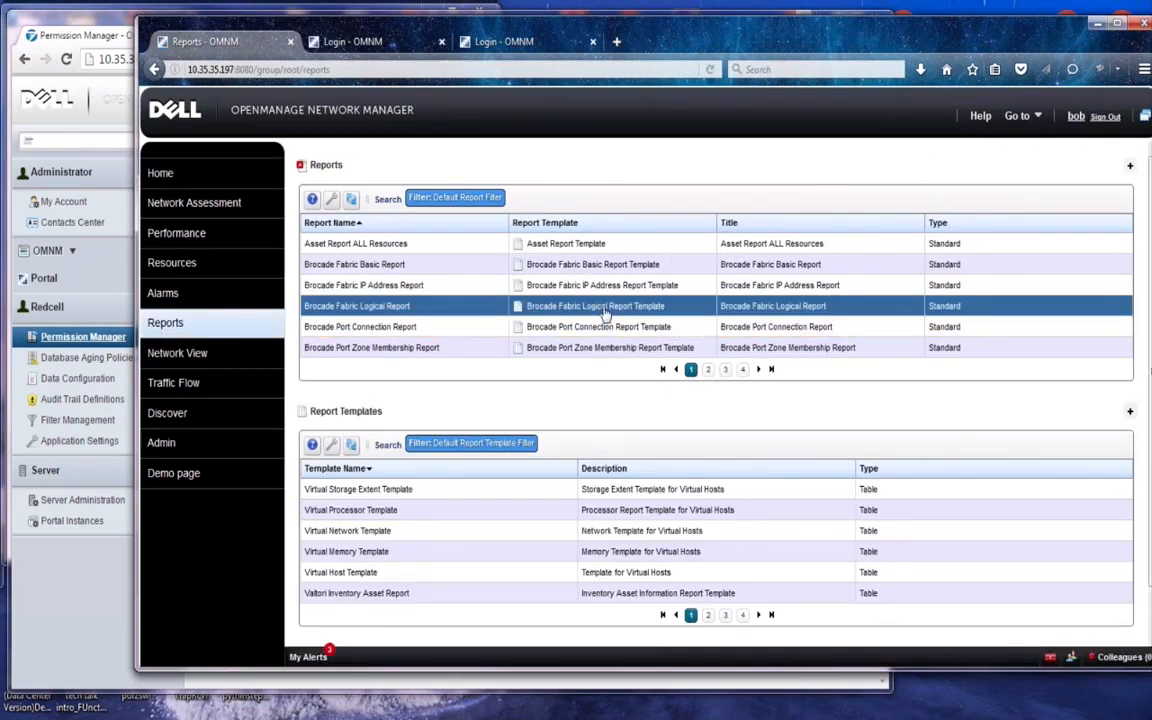
{"action": "right_click", "coordinate": [605, 313]}
{"action": "left_click", "coordinate": [659, 319]}
{"action": "right_click", "coordinate": [623, 311]}
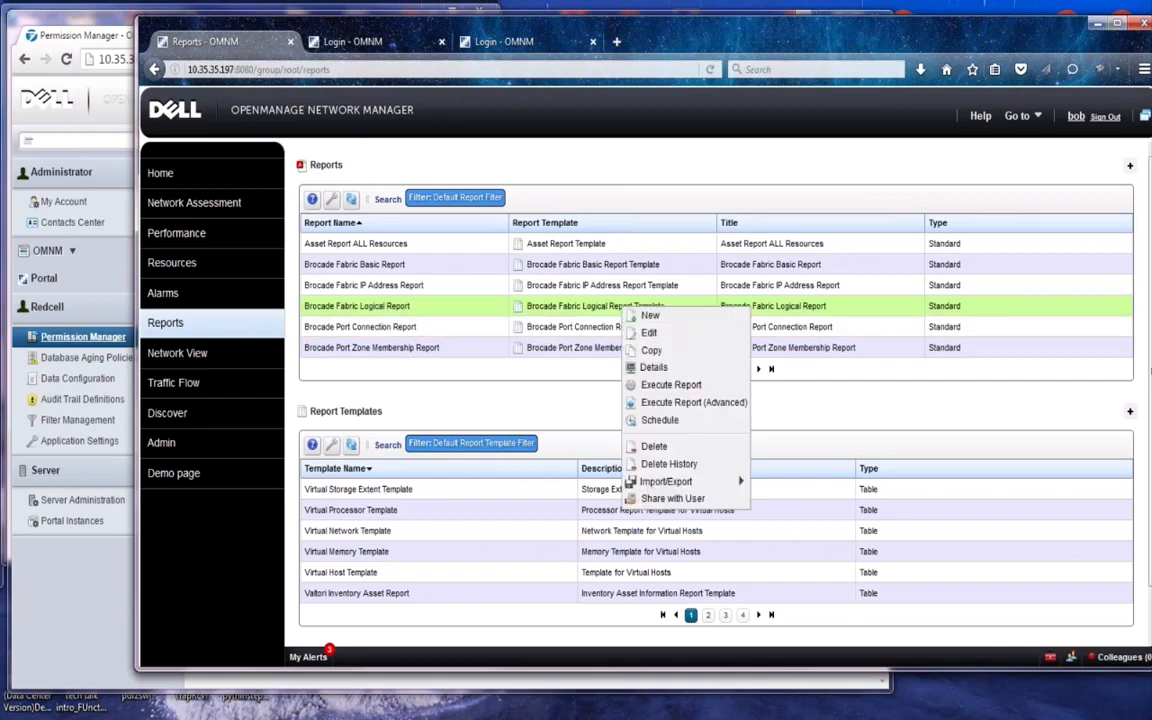
{"action": "left_click", "coordinate": [649, 334]}
{"action": "right_click", "coordinate": [640, 309]}
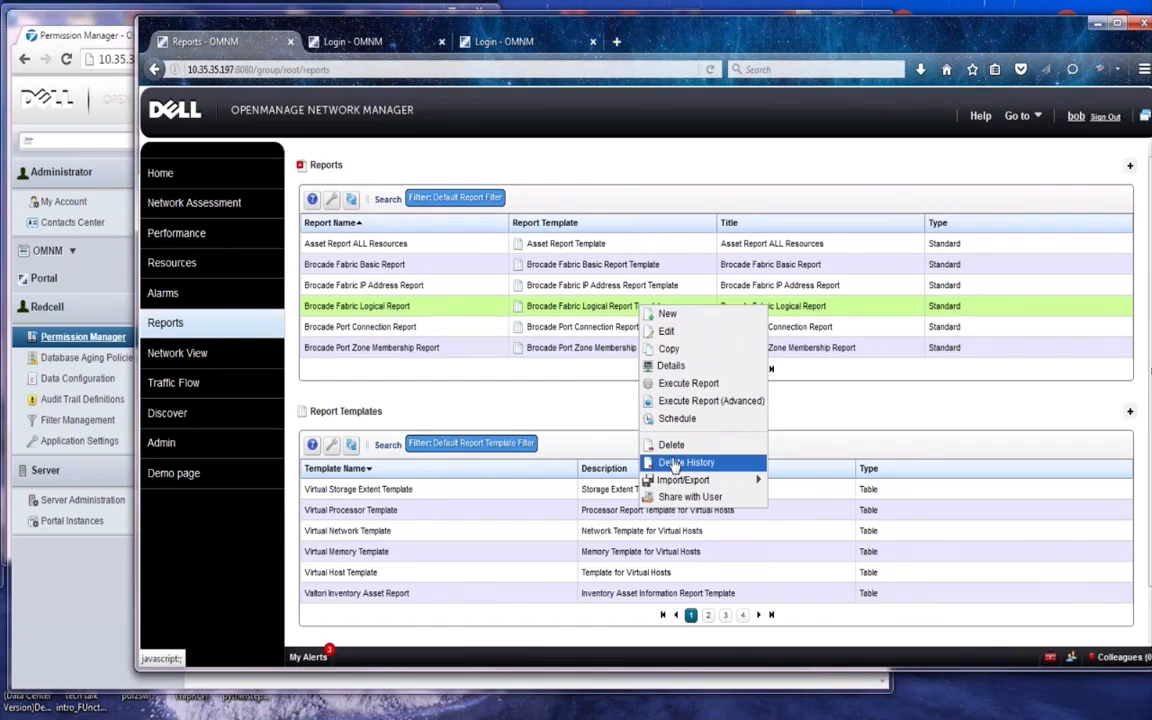
{"action": "left_click", "coordinate": [85, 336]}
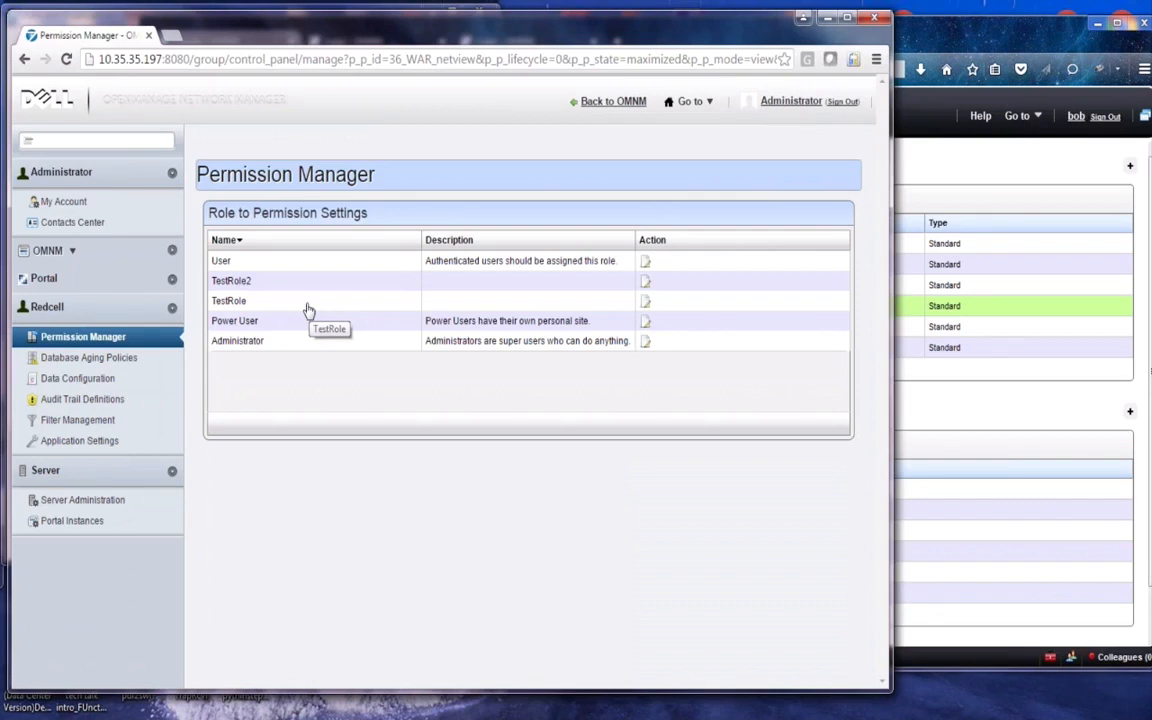
{"action": "left_click", "coordinate": [645, 301]}
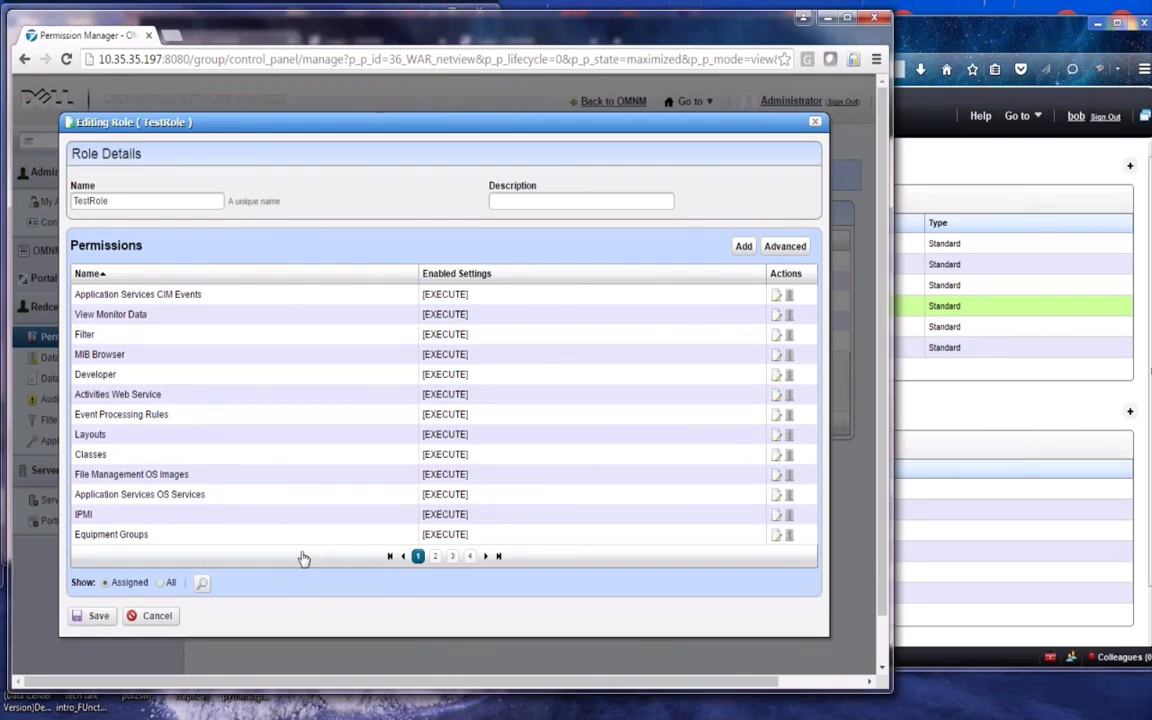
{"action": "left_click", "coordinate": [148, 618]}
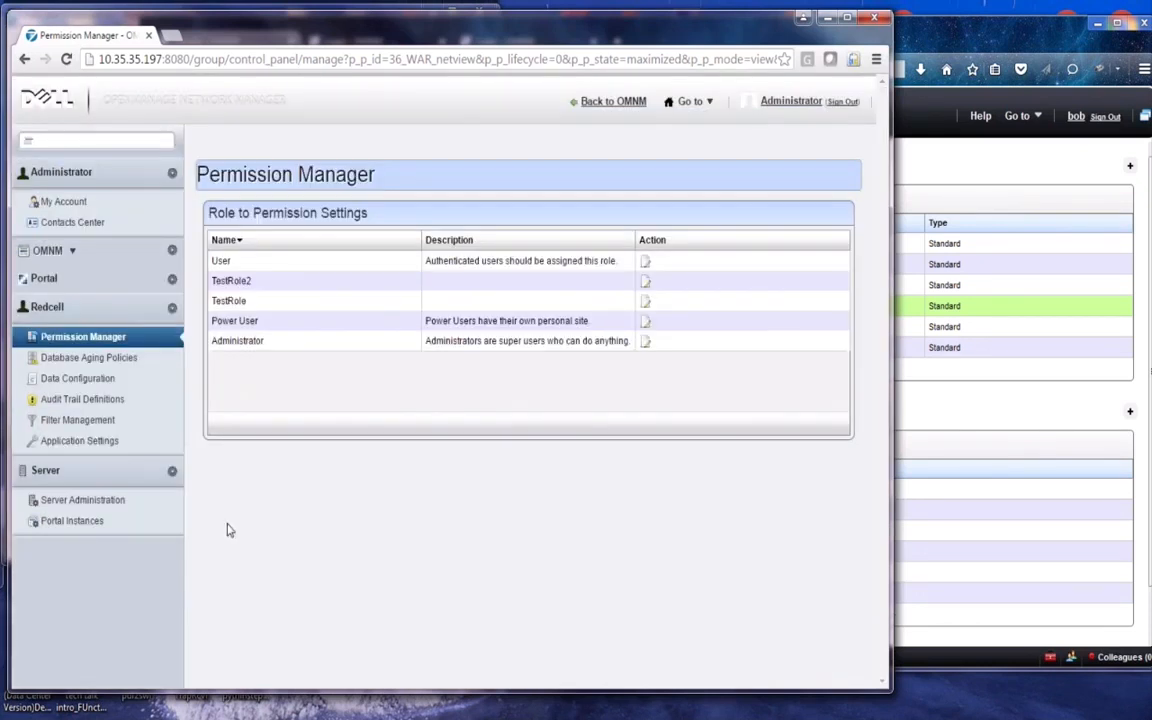
{"action": "left_click", "coordinate": [646, 266]}
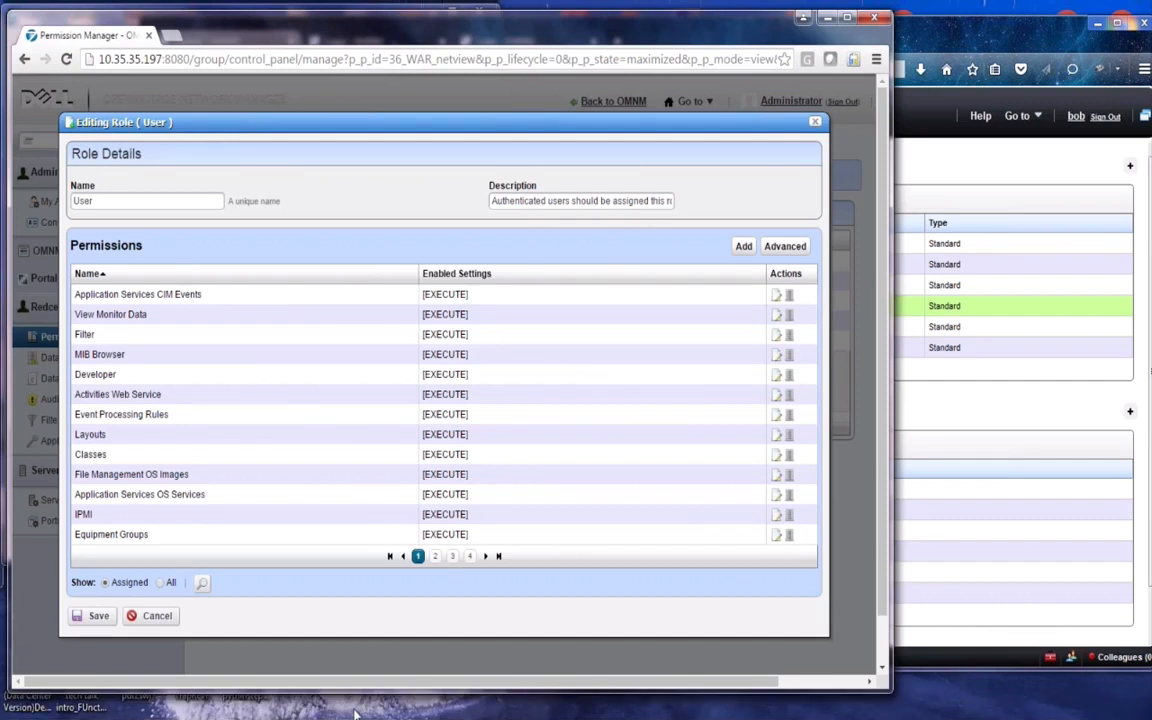
{"action": "left_click", "coordinate": [155, 615]}
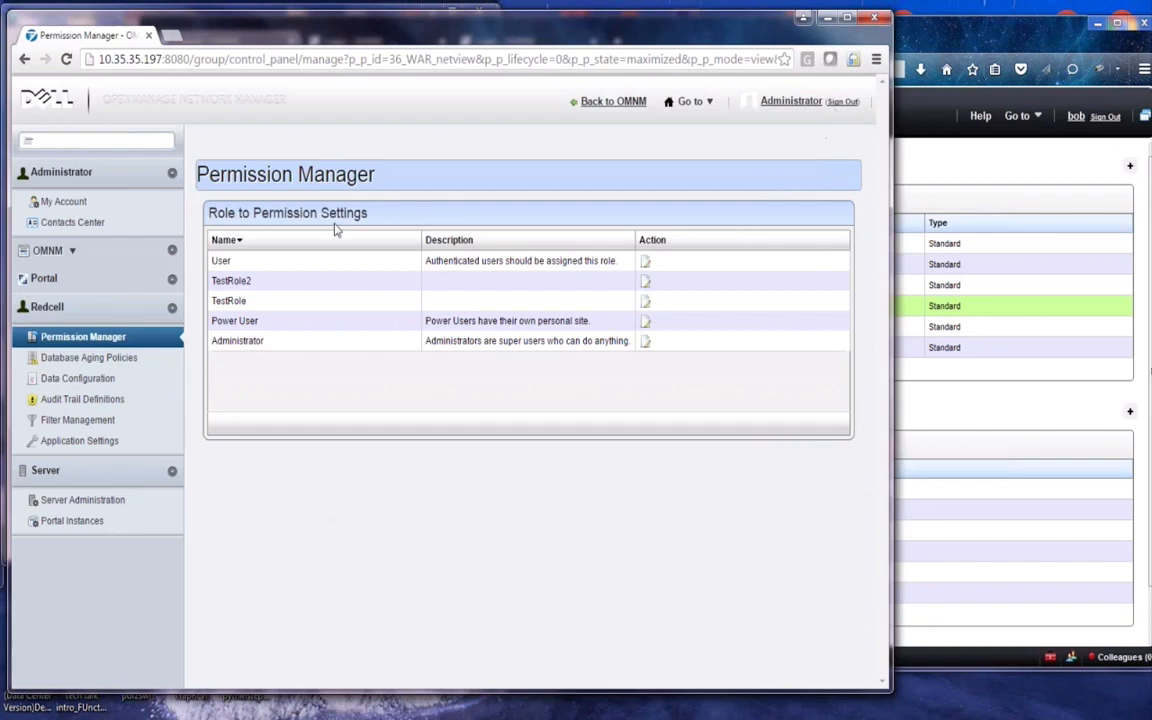
{"action": "left_click", "coordinate": [65, 59]}
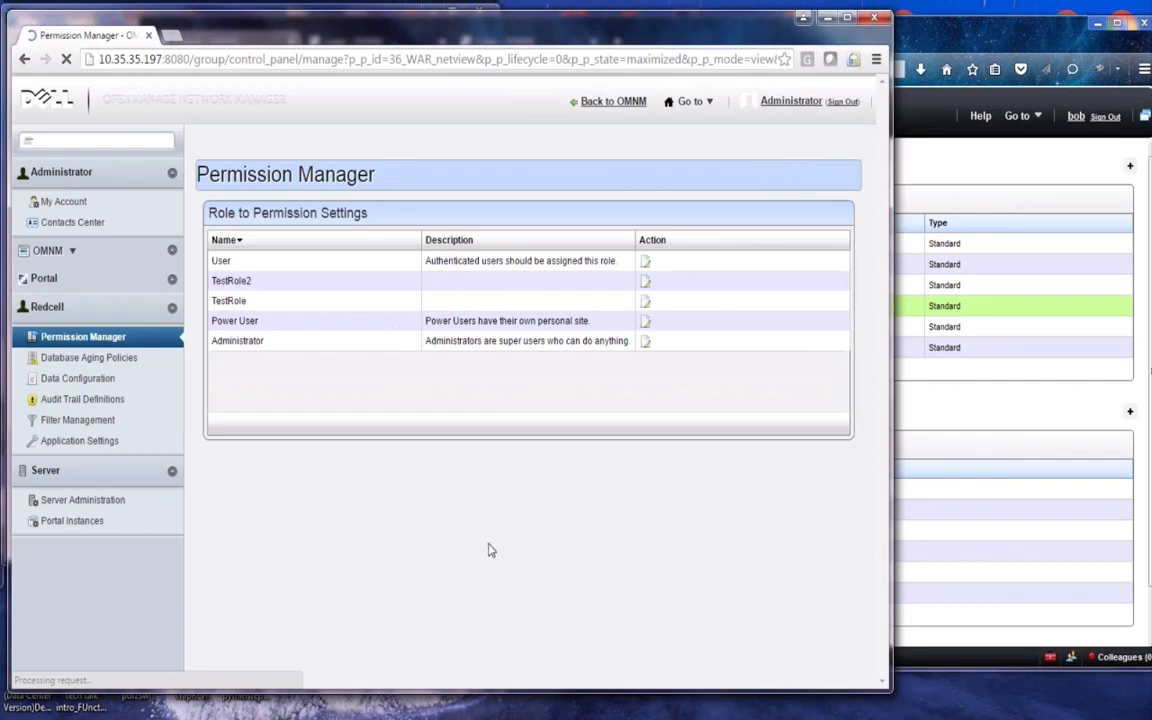
Navigate via Go to from OMNM to the Control Panel and expand the Portal section
{"action": "left_click", "coordinate": [668, 104]}
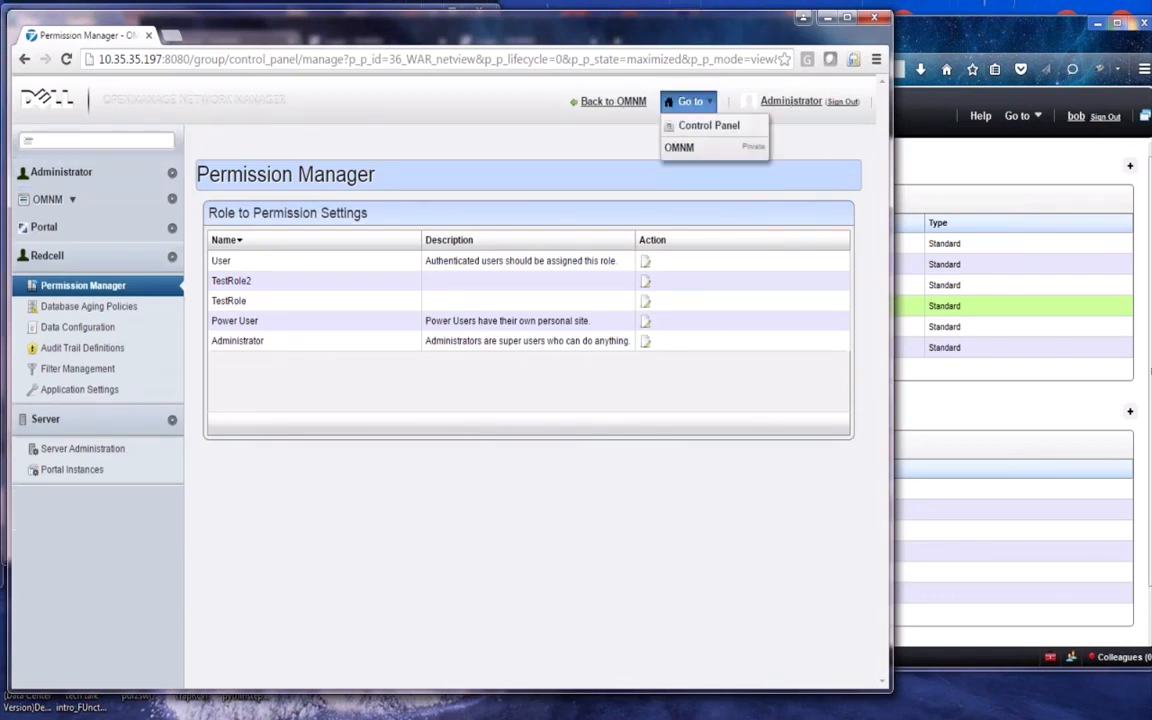
{"action": "left_click", "coordinate": [88, 288]}
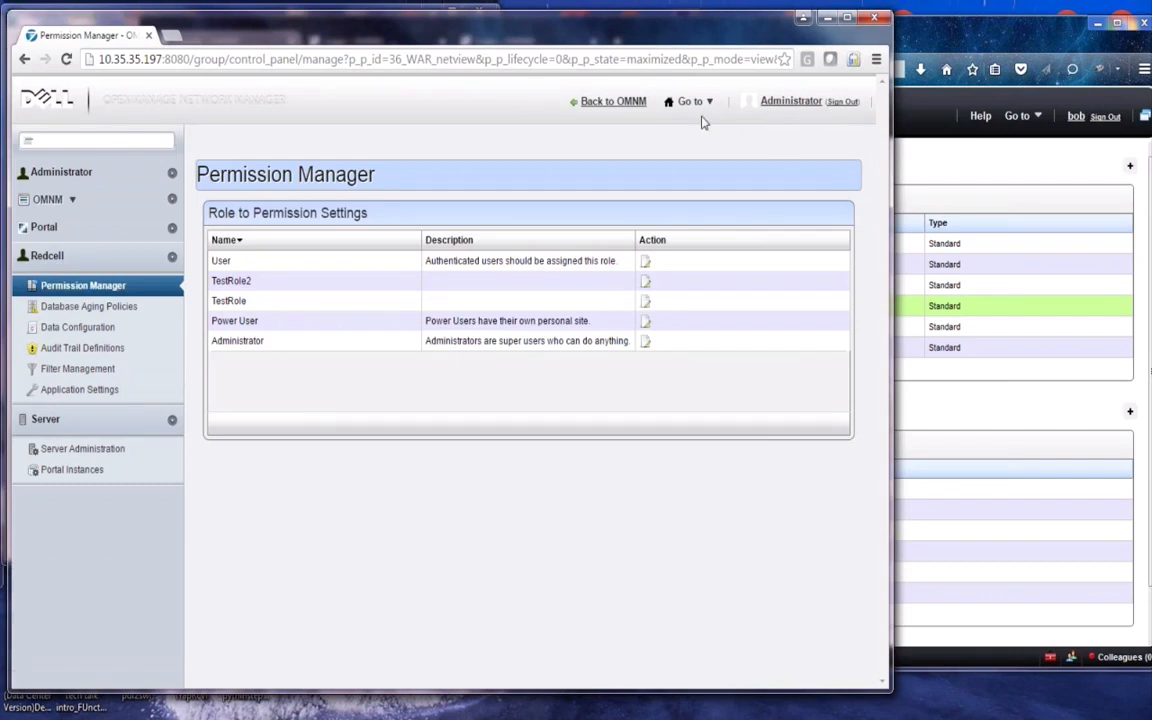
{"action": "left_click", "coordinate": [638, 103]}
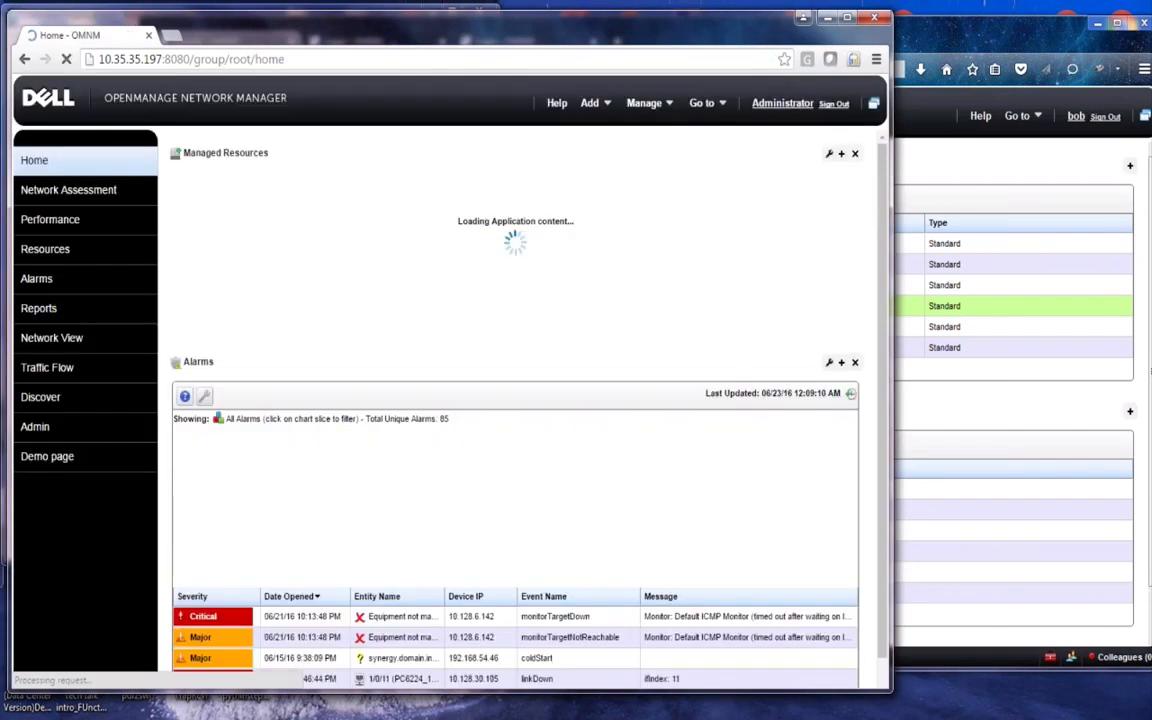
{"action": "mouse_move", "coordinate": [701, 103]}
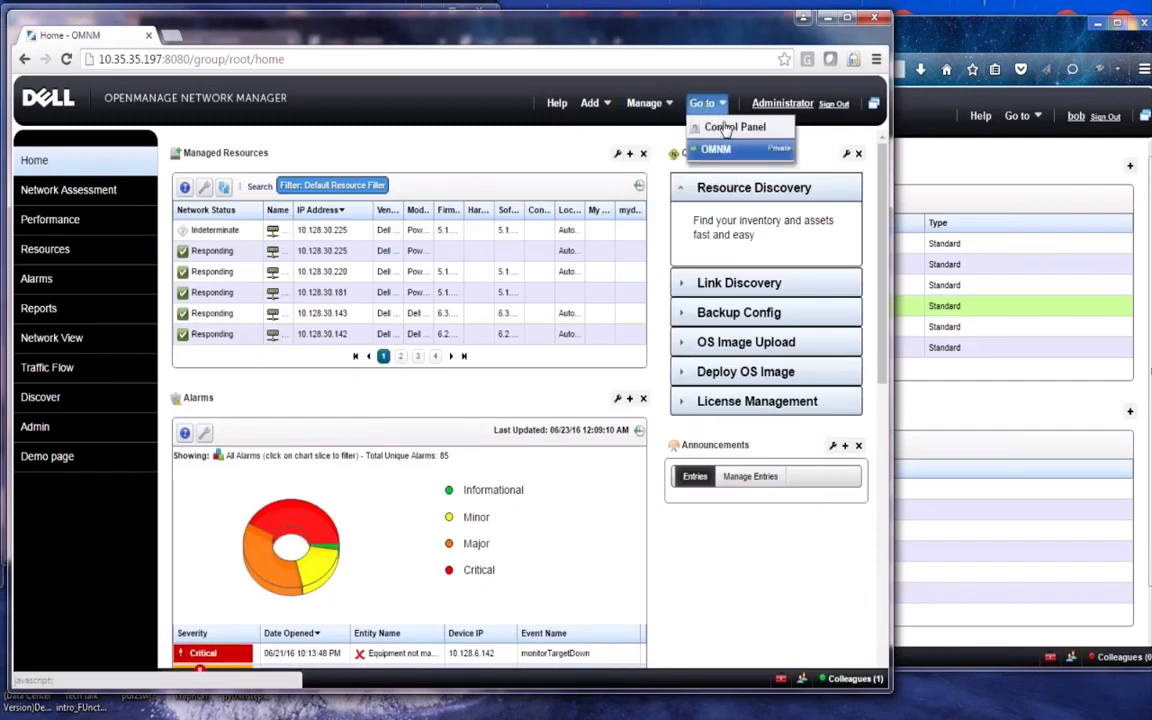
{"action": "left_click", "coordinate": [734, 127]}
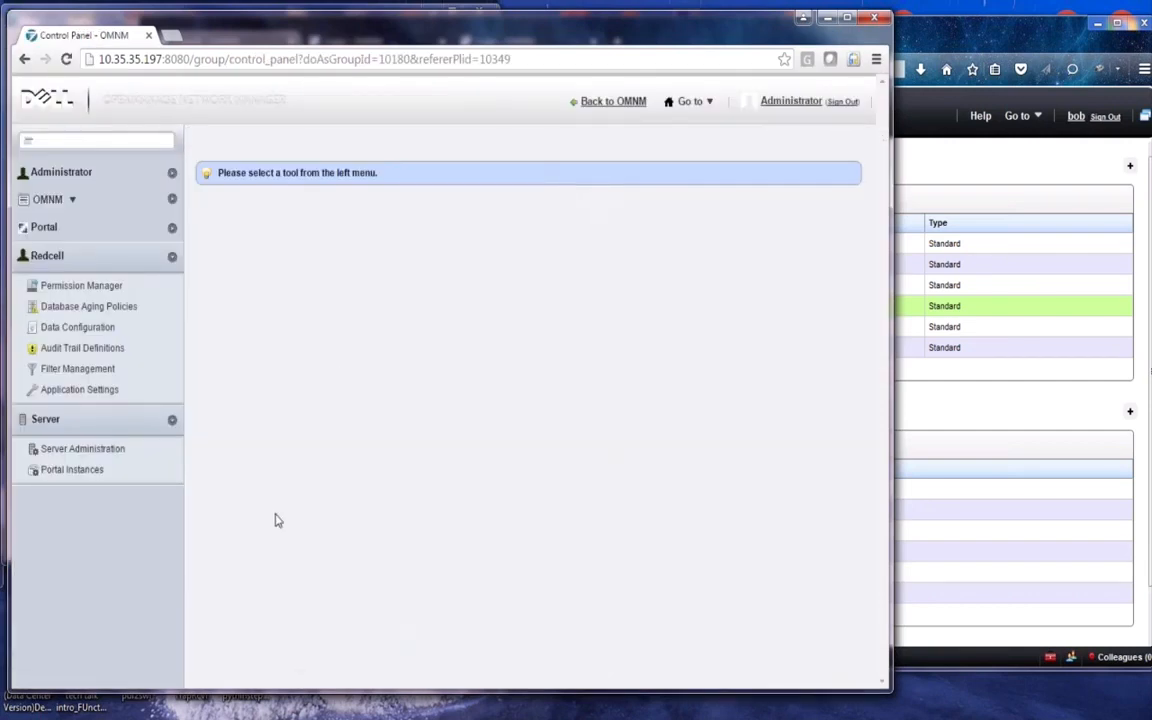
{"action": "left_click", "coordinate": [172, 229]}
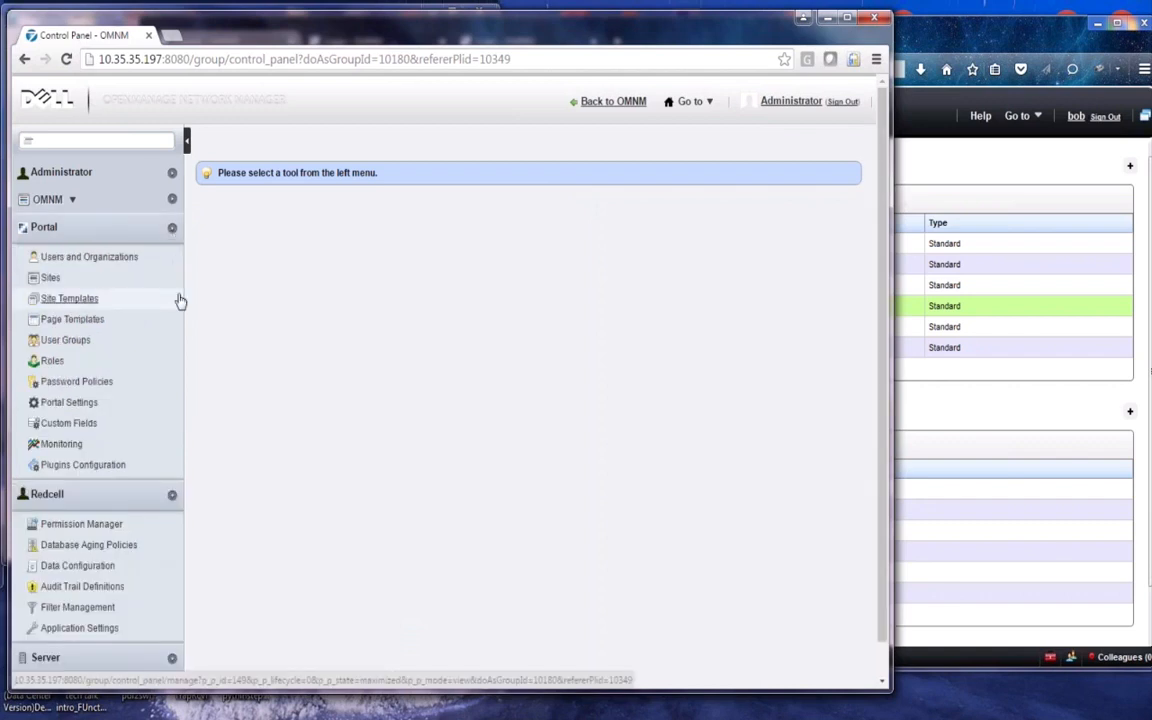
Open Portal Roles, scroll through the 13 roles, and view the Add role types
{"action": "left_click", "coordinate": [52, 362]}
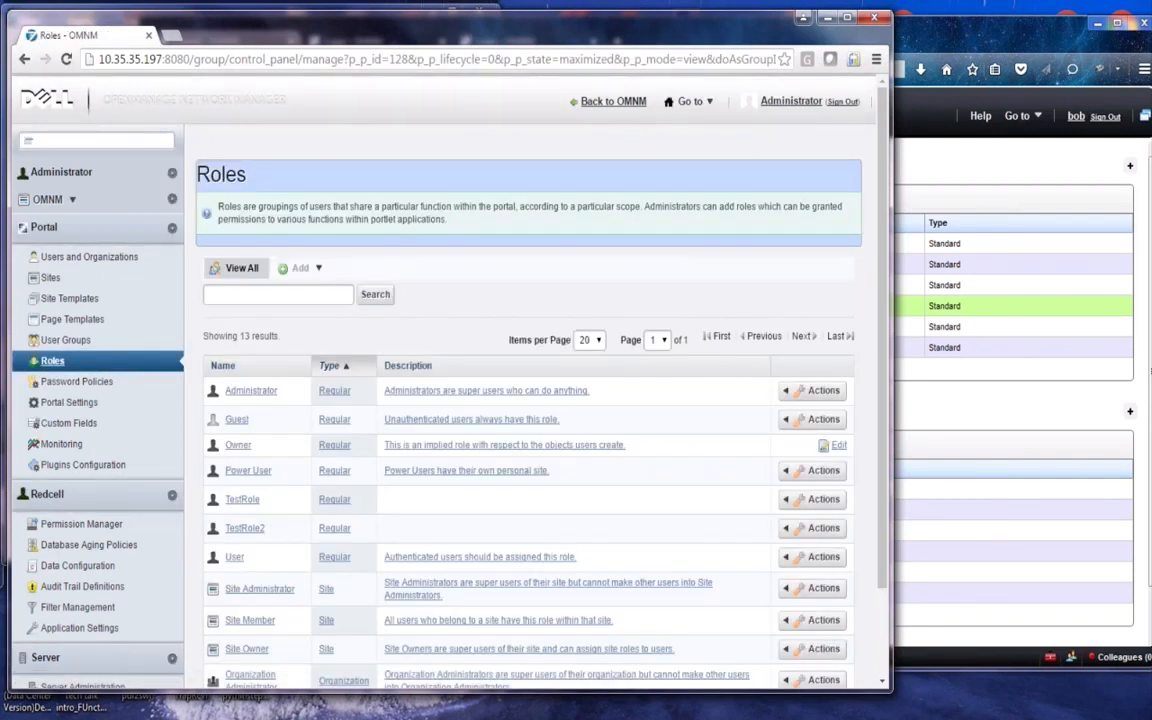
{"action": "left_click_drag", "start_coordinate": [884, 438], "coordinate": [884, 571]}
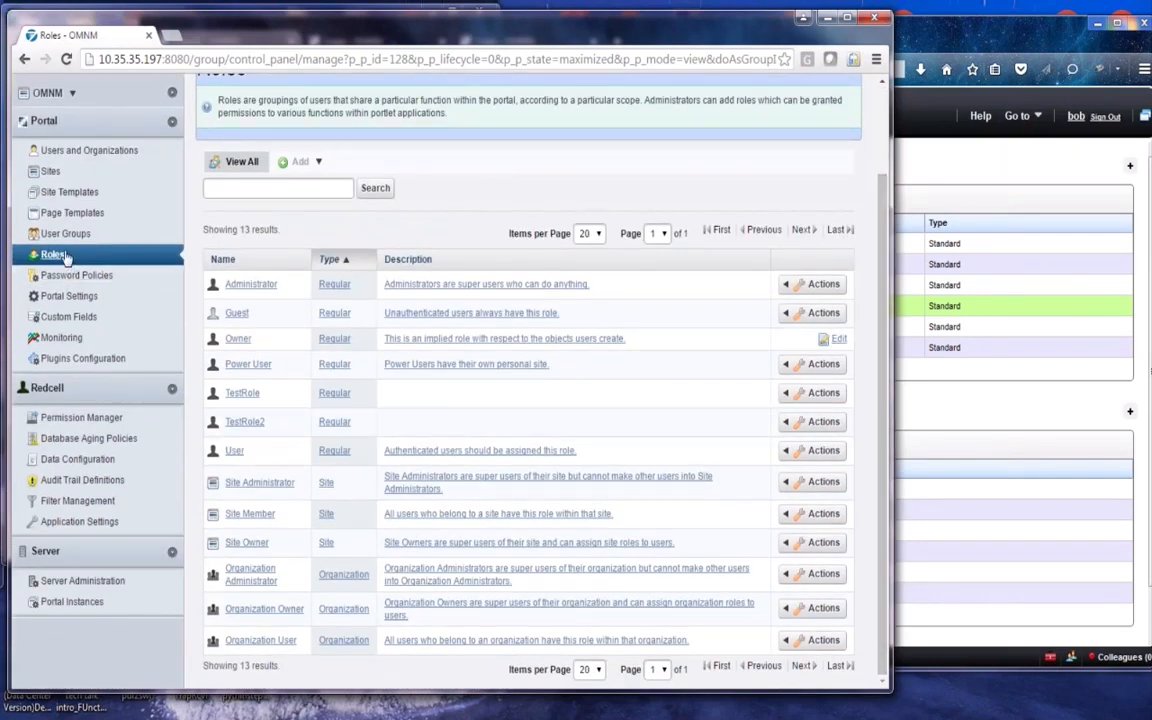
{"action": "left_click", "coordinate": [284, 166]}
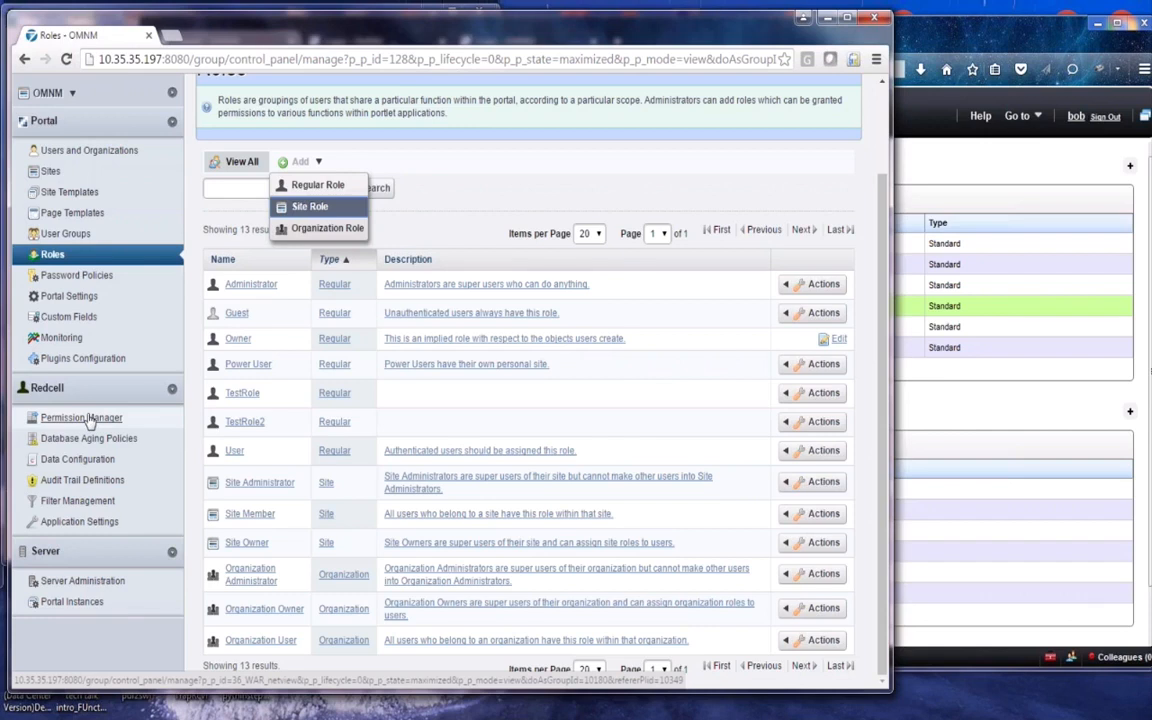
{"action": "left_click", "coordinate": [445, 199]}
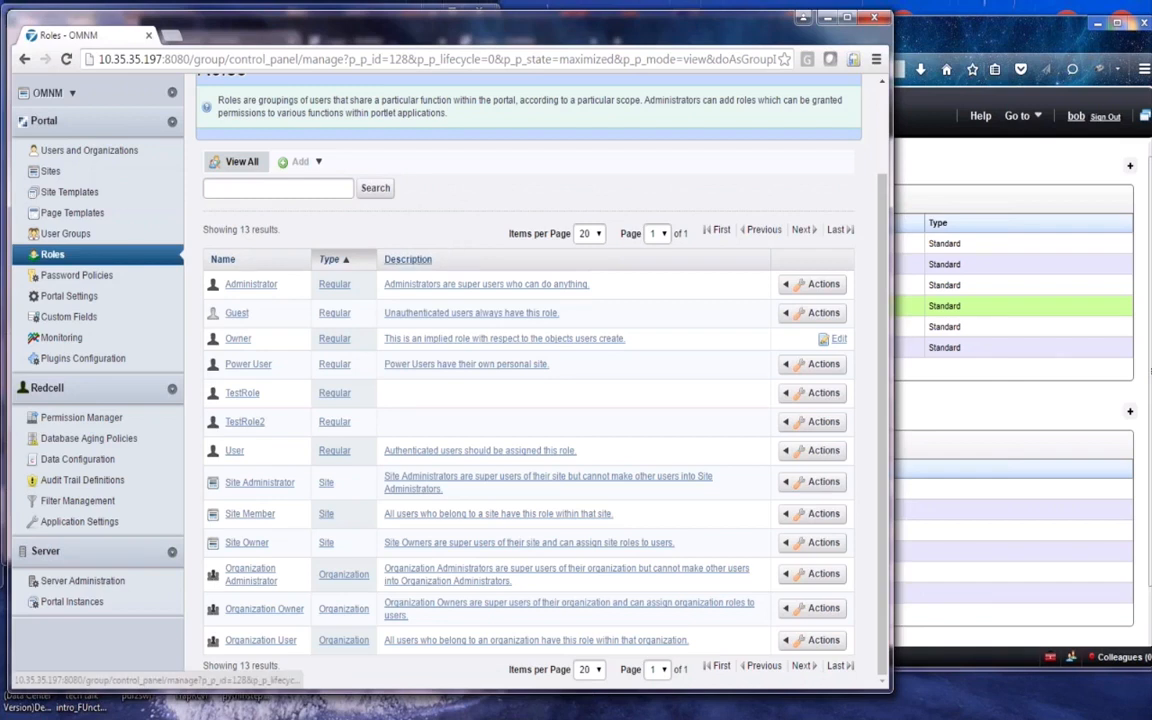
{"action": "left_click", "coordinate": [800, 295]}
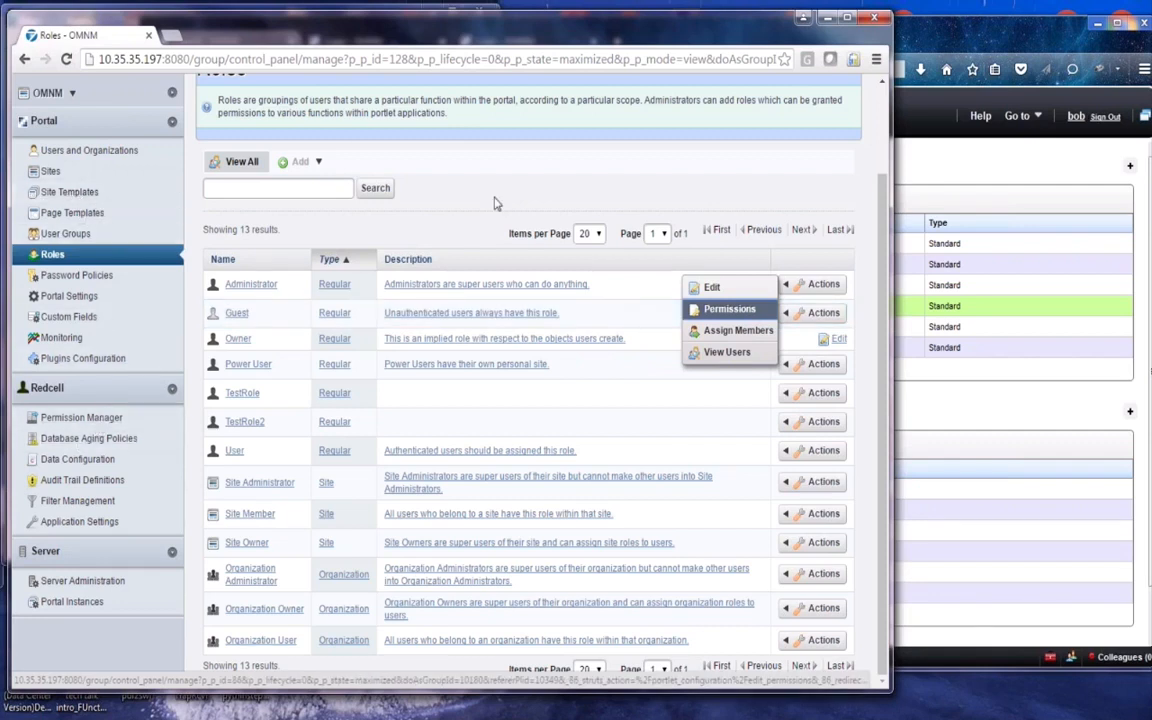
{"action": "left_click", "coordinate": [561, 174]}
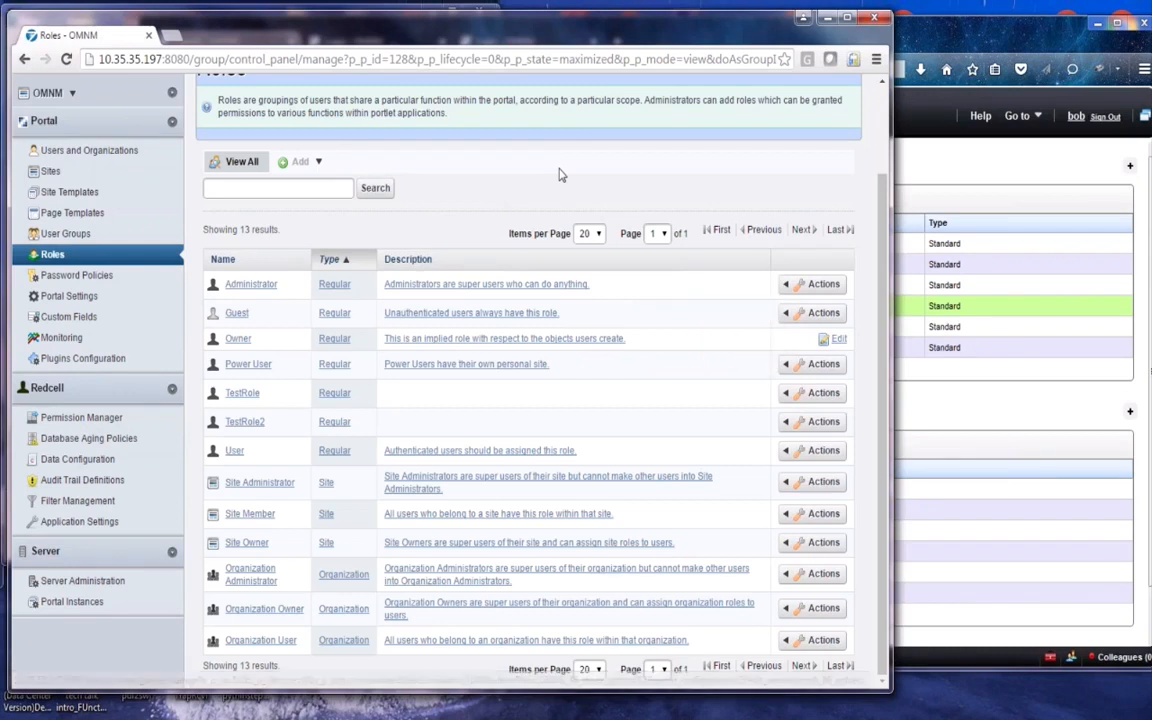